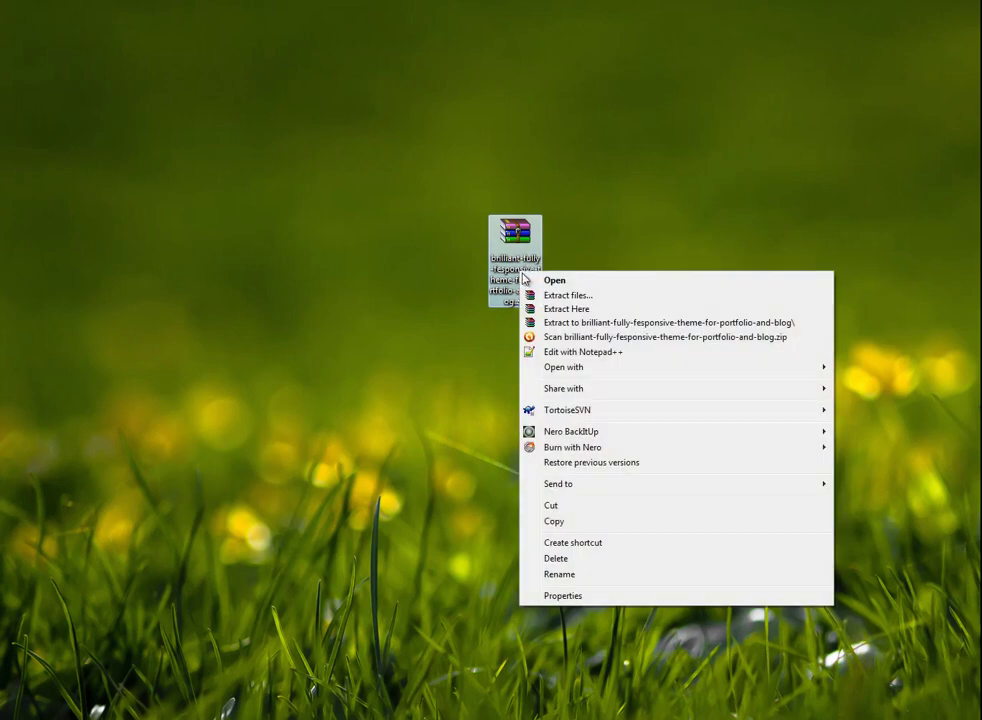
# - Extract the theme zip into a brilliant-fully-fesponsive-theme-for-portfolio-and-blog folder on the desktop
pyautogui.click(548, 326)
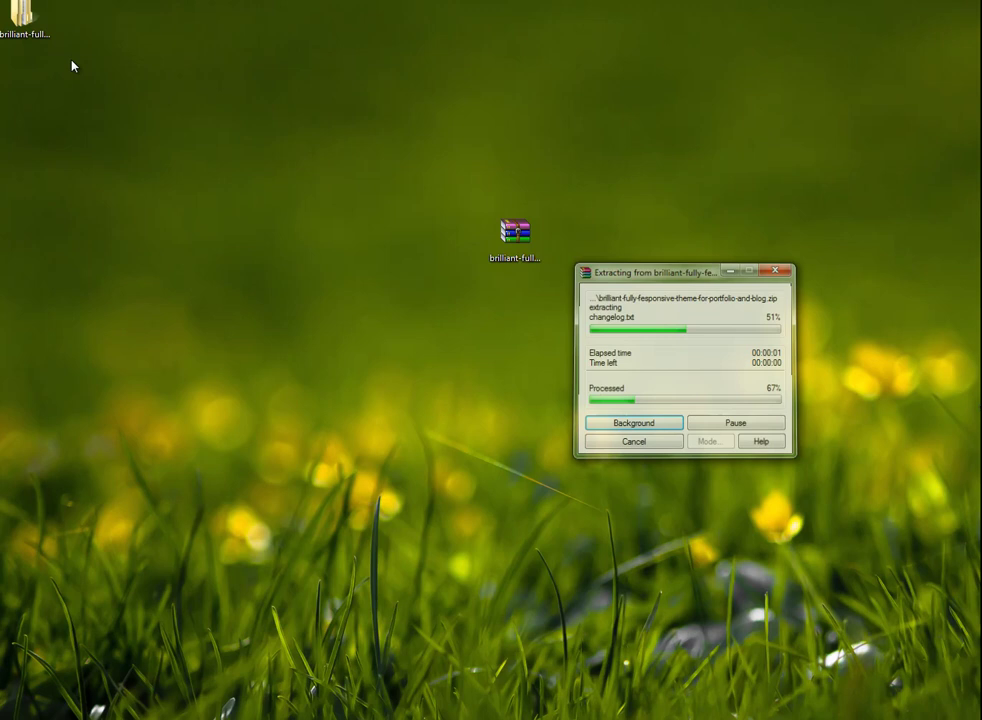
# - Place the extracted theme folder beside the zip and open it
pyautogui.moveTo(22, 15); pyautogui.dragTo(557, 285)
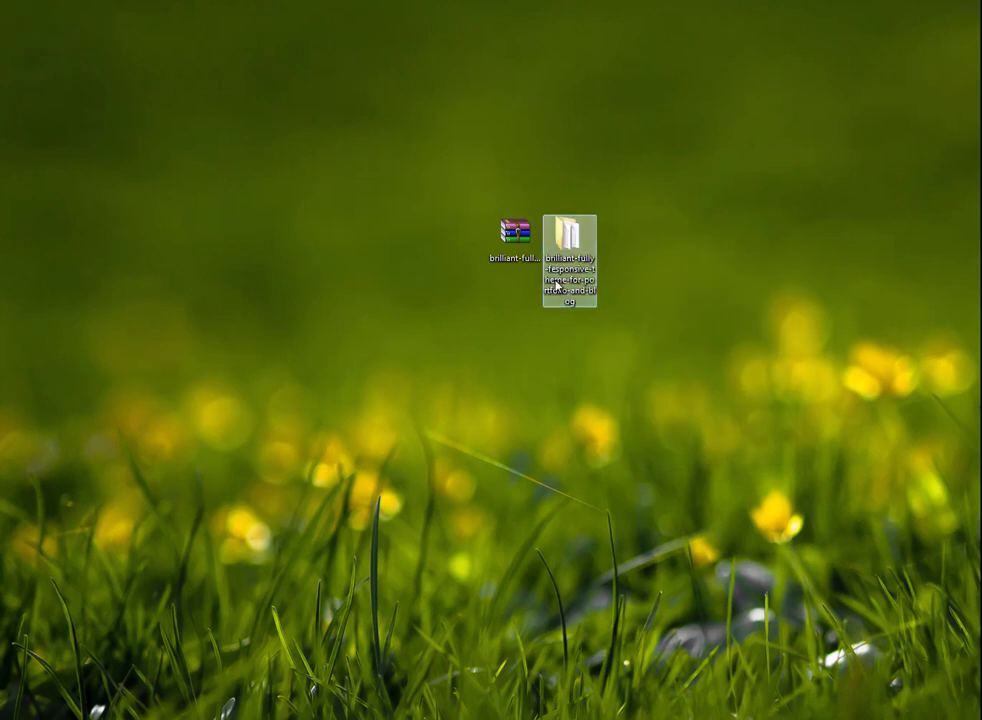
pyautogui.click(515, 232)
pyautogui.click(570, 245)
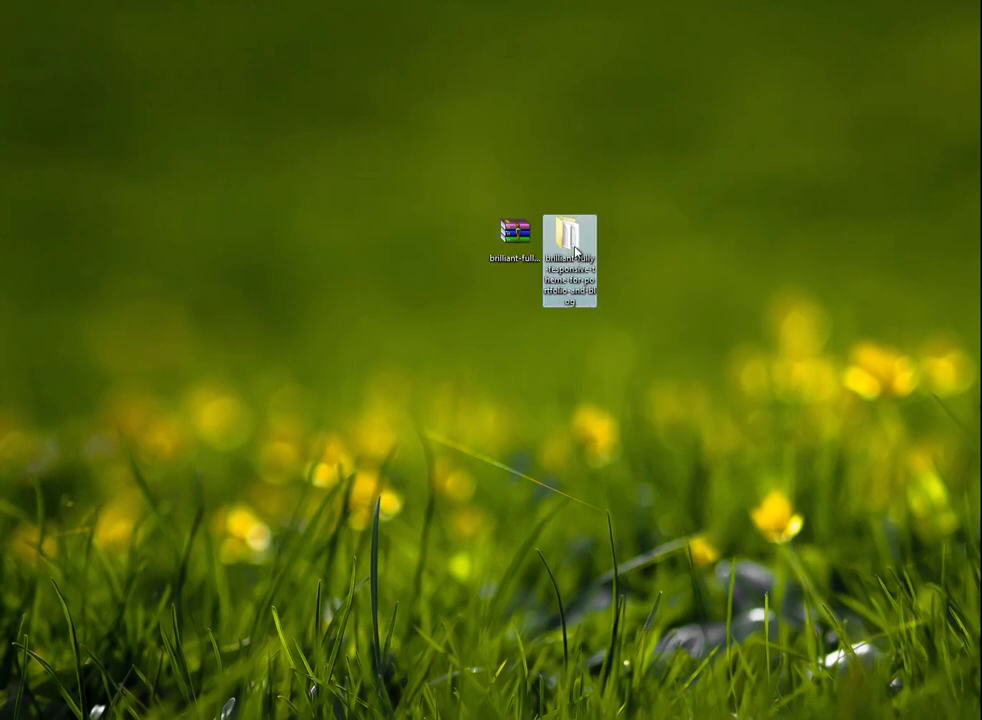
pyautogui.doubleClick(575, 248)
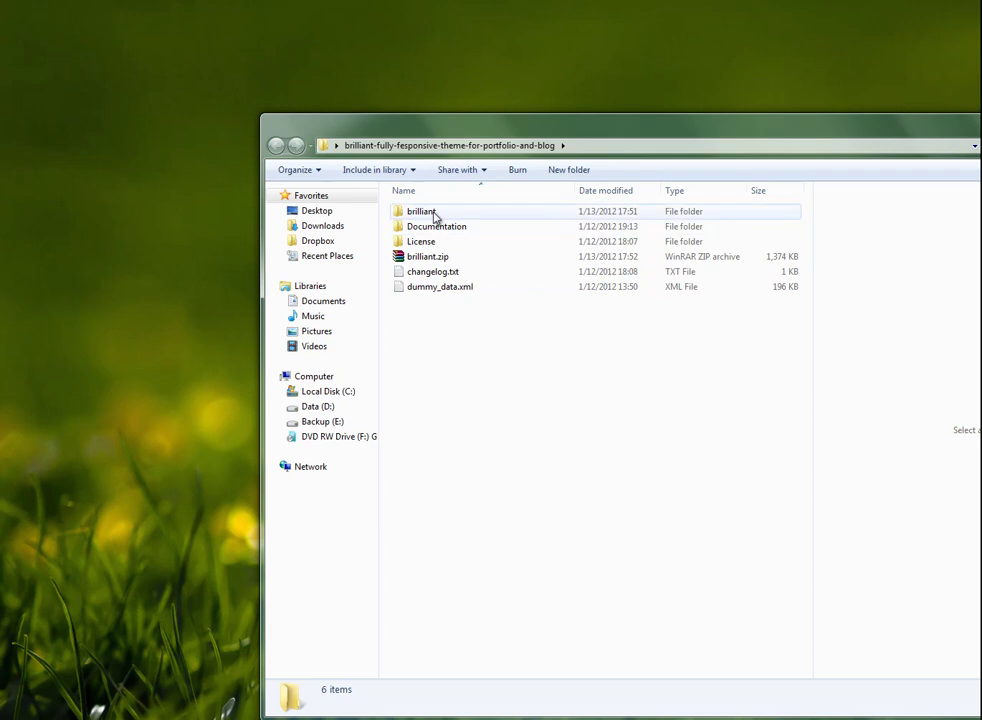
# - Look inside the brilliant folder, then return to the parent theme folder
pyautogui.click(435, 216)
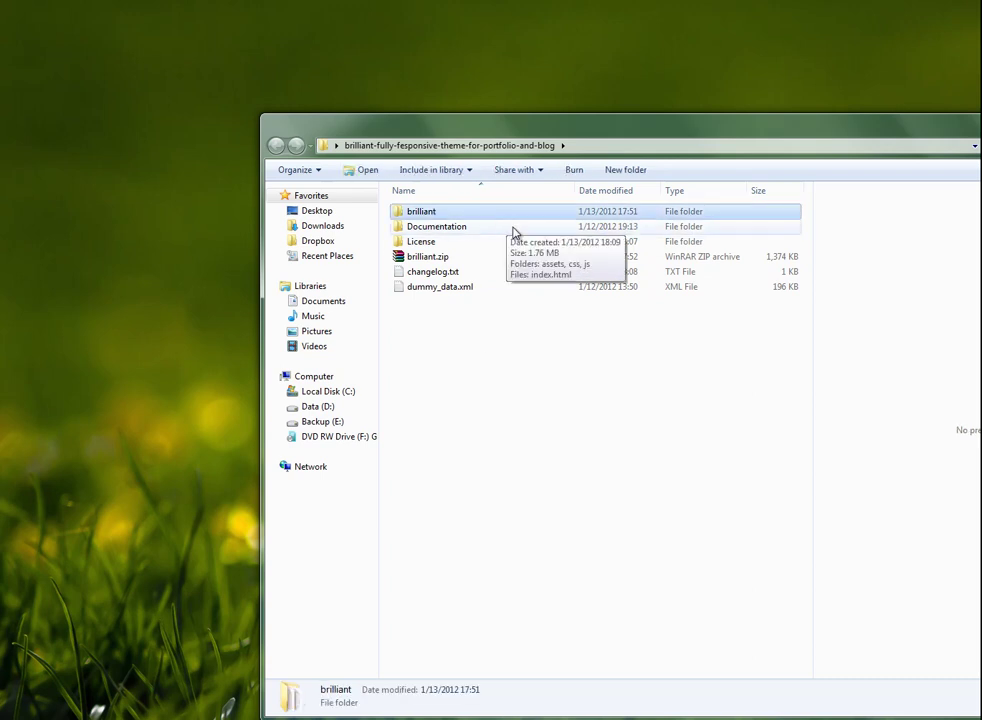
pyautogui.press('Return')
pyautogui.press('BackSpace')
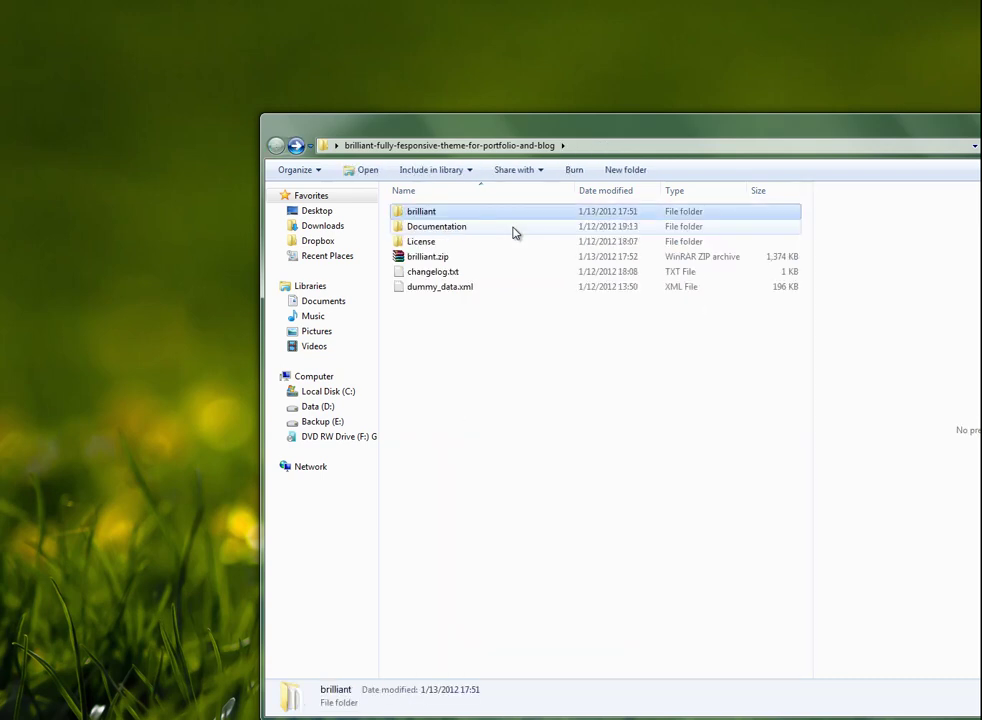
pyautogui.press('Down')
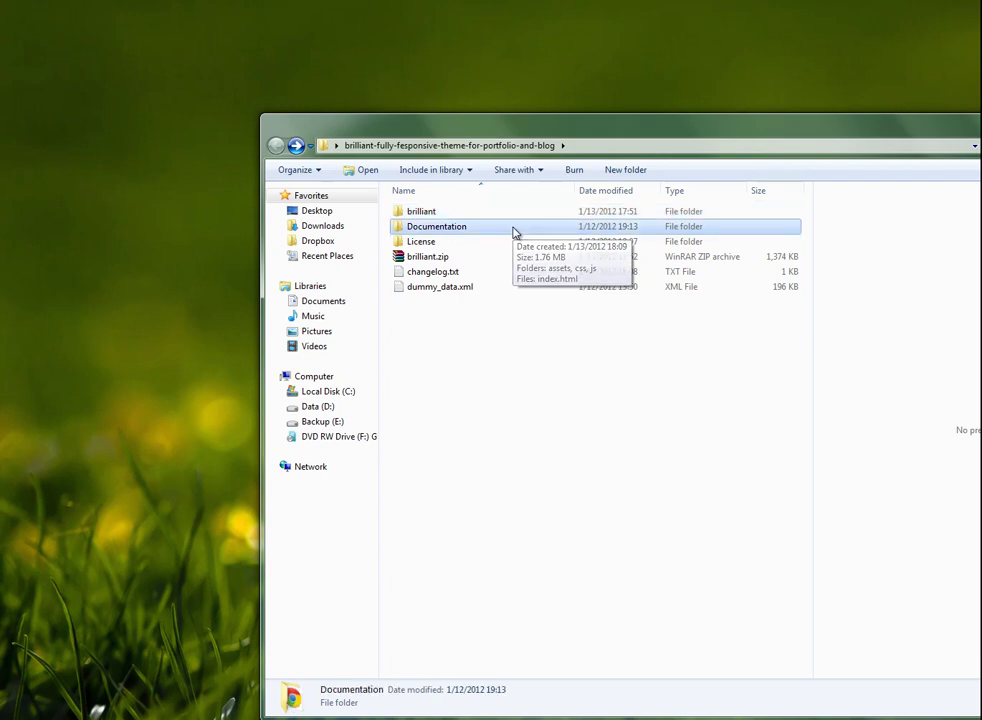
pyautogui.press('Up')
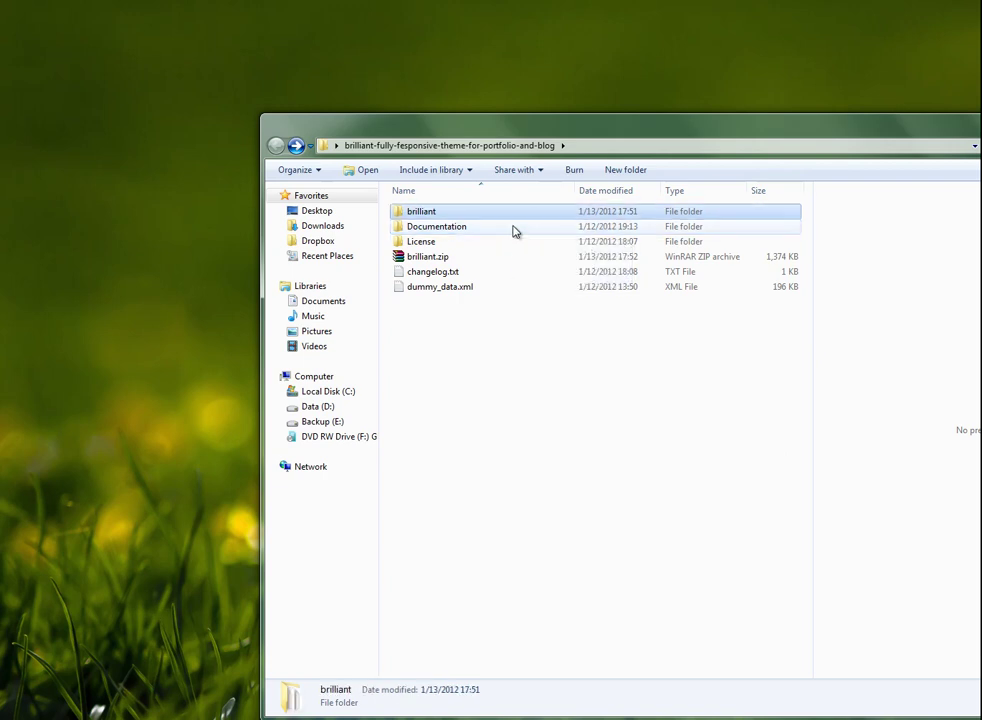
# - Open the Documentation folder and launch index.html in the browser
pyautogui.click(429, 230)
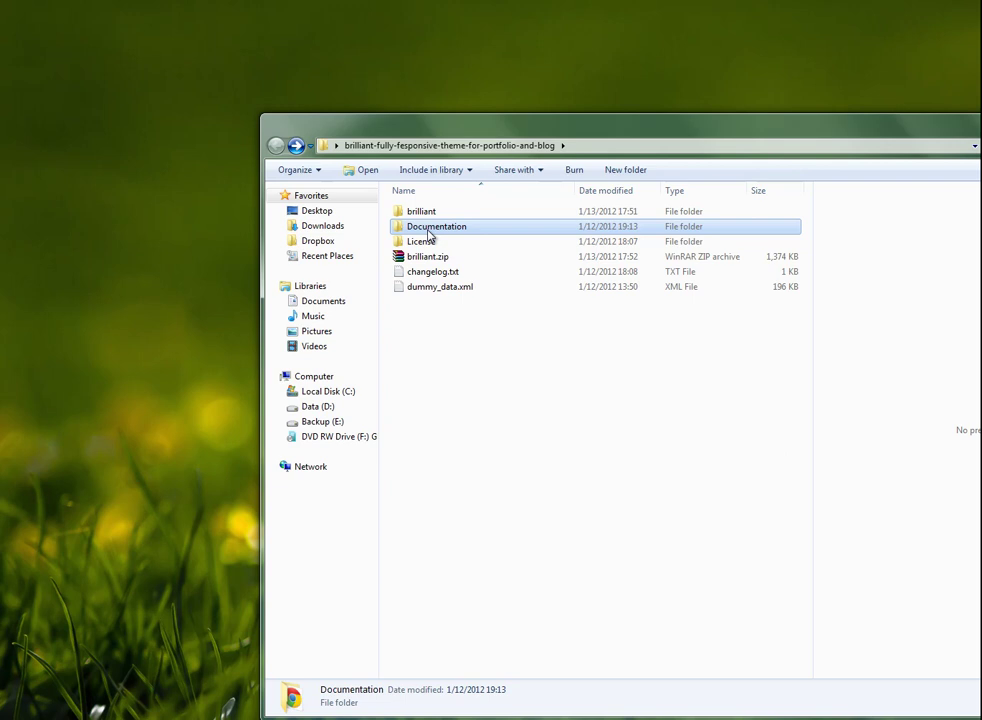
pyautogui.click(428, 235)
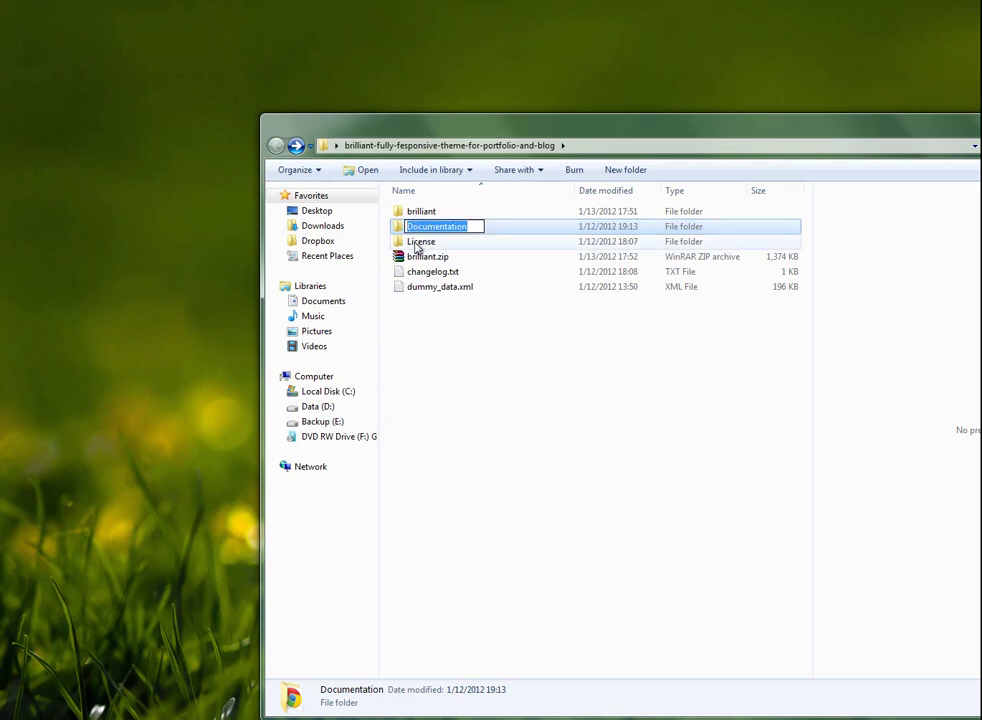
pyautogui.click(410, 241)
pyautogui.doubleClick(409, 229)
pyautogui.doubleClick(420, 256)
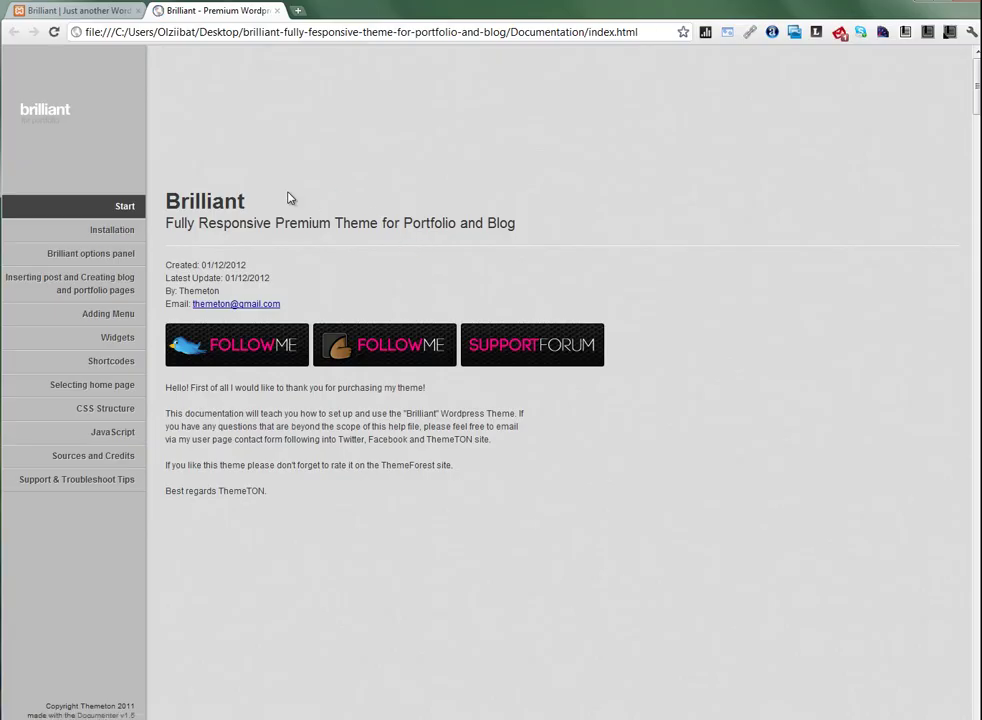
# - Jump through the Installation, Inserting post and Adding Menu sections, then back to Start
pyautogui.click(126, 231)
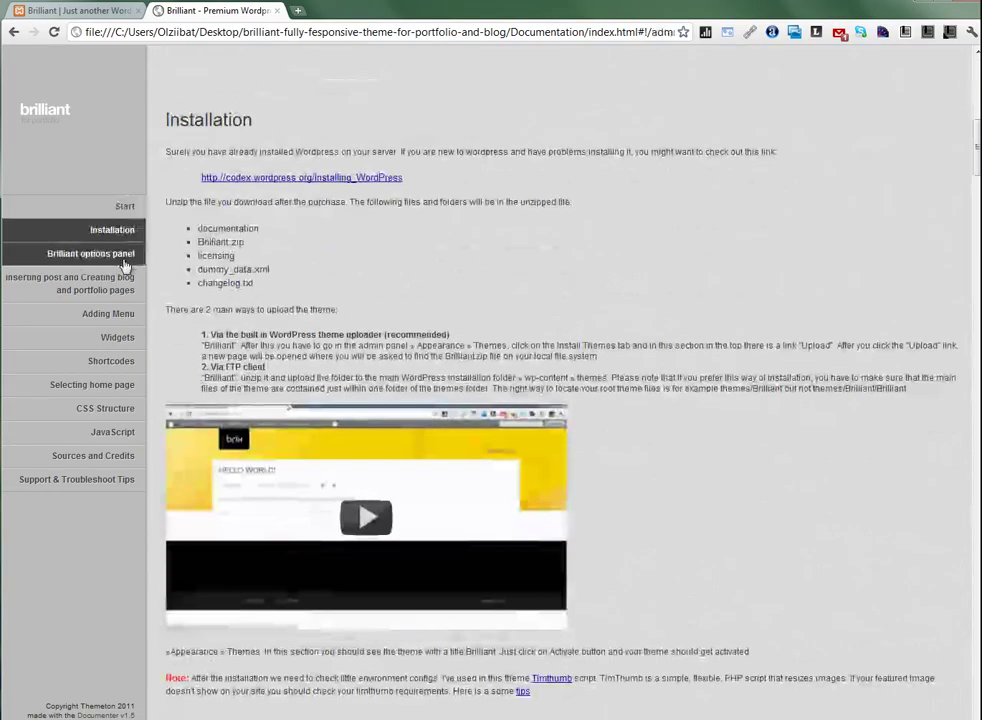
pyautogui.click(126, 288)
pyautogui.click(112, 316)
pyautogui.click(121, 204)
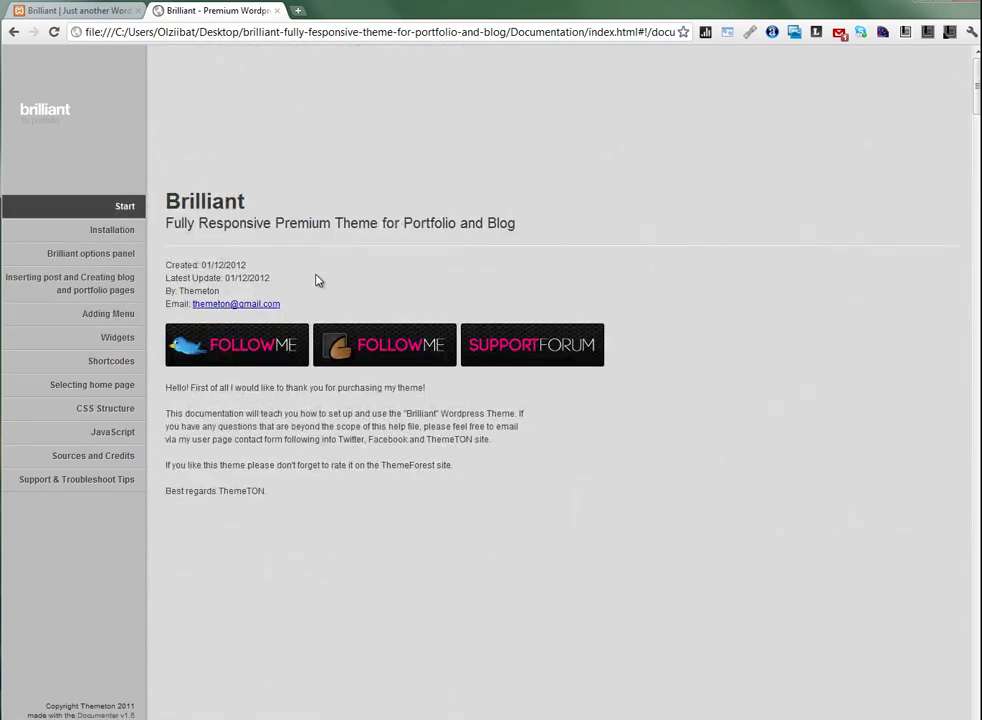
# - Select and deselect the documentation's introduction text
pyautogui.moveTo(272, 495); pyautogui.dragTo(122, 300)
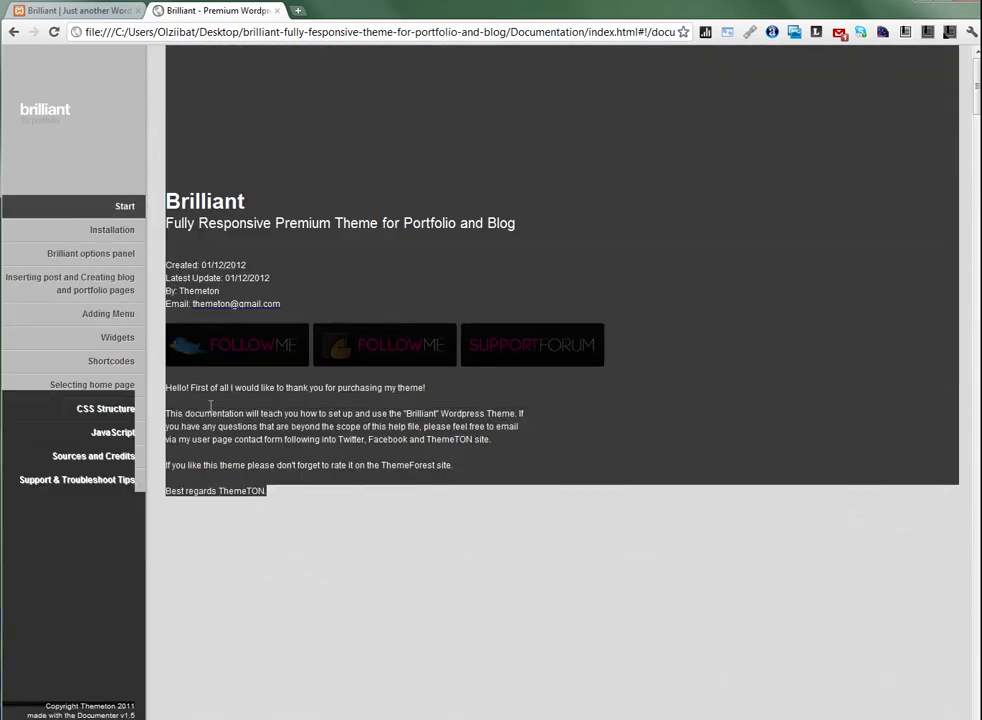
pyautogui.click(252, 413)
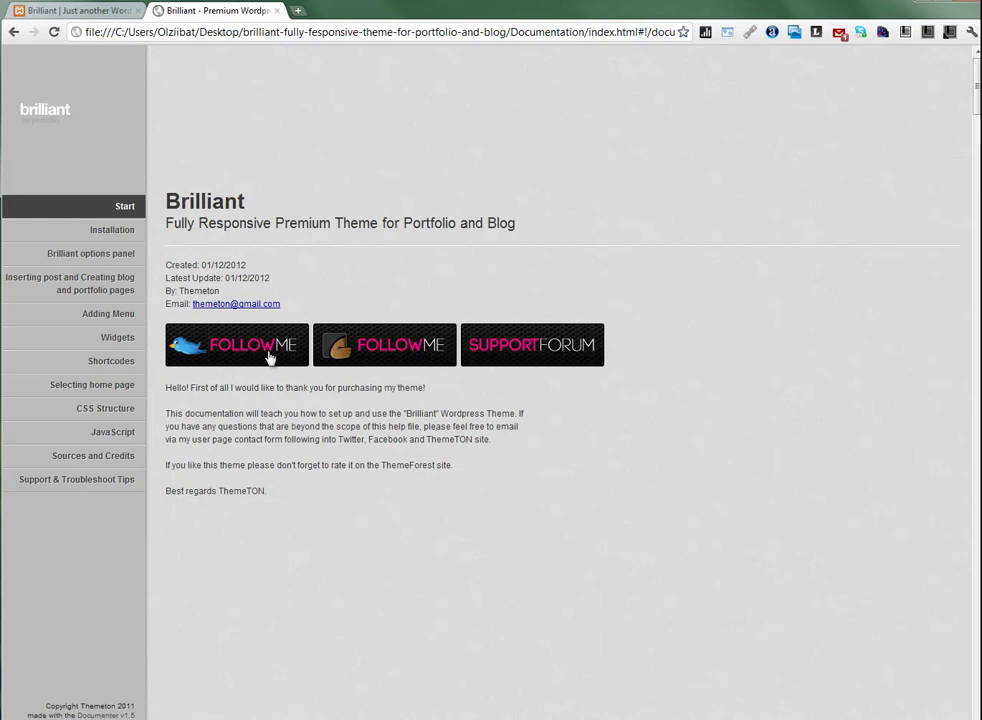
pyautogui.moveTo(285, 498); pyautogui.dragTo(166, 386)
pyautogui.click(172, 466)
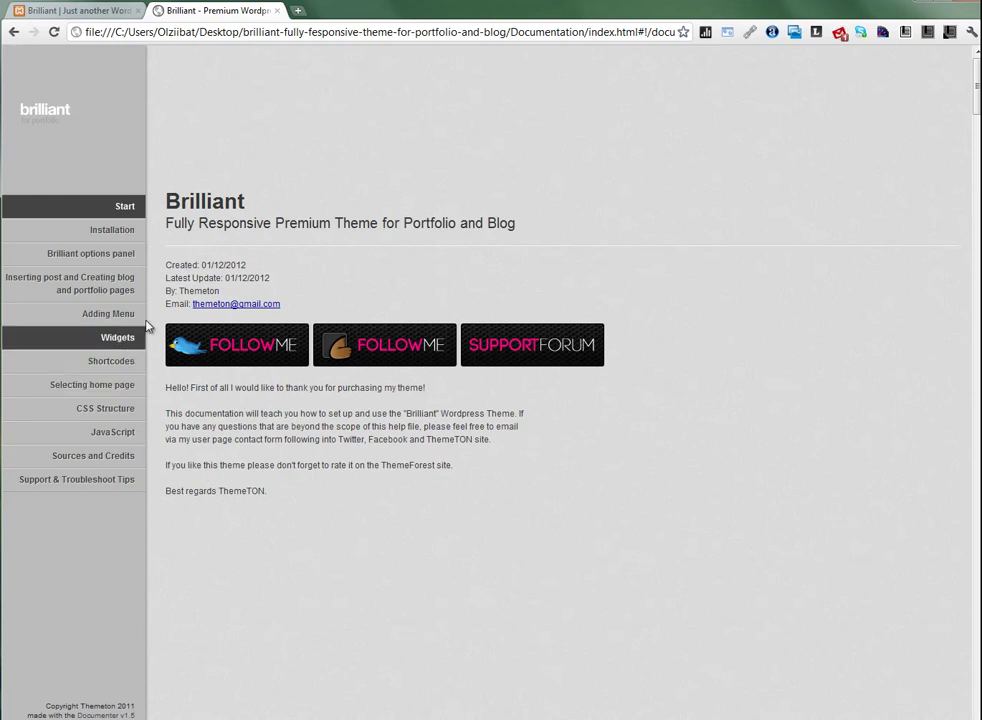
# - Minimize Chrome, go up to the theme folder, and open changelog.txt in Notepad++
pyautogui.click(921, 4)
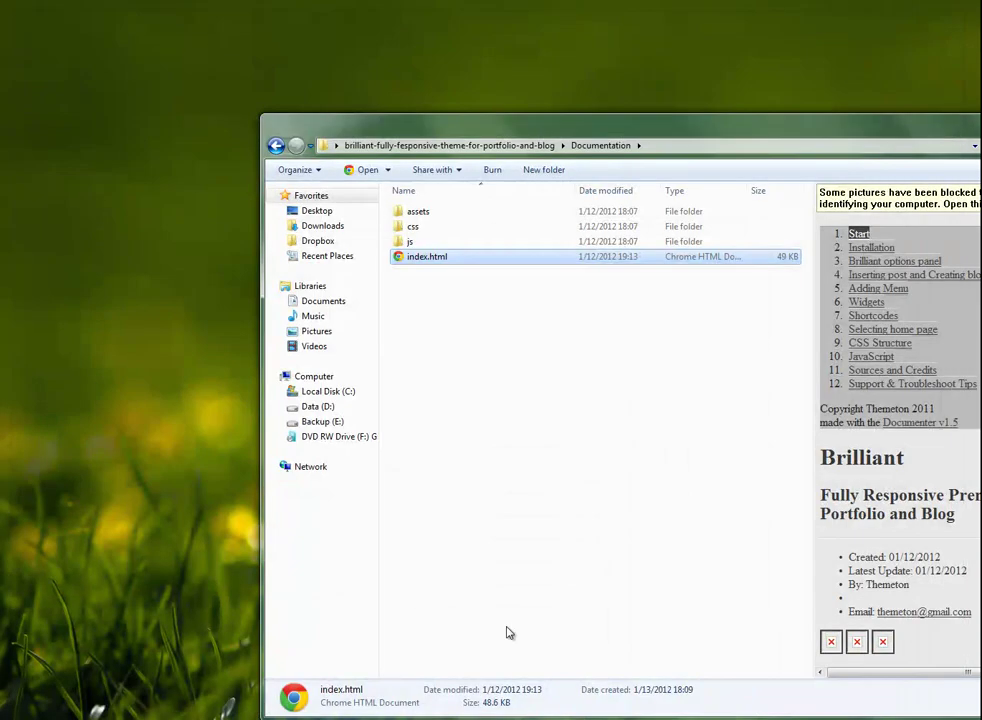
pyautogui.click(449, 146)
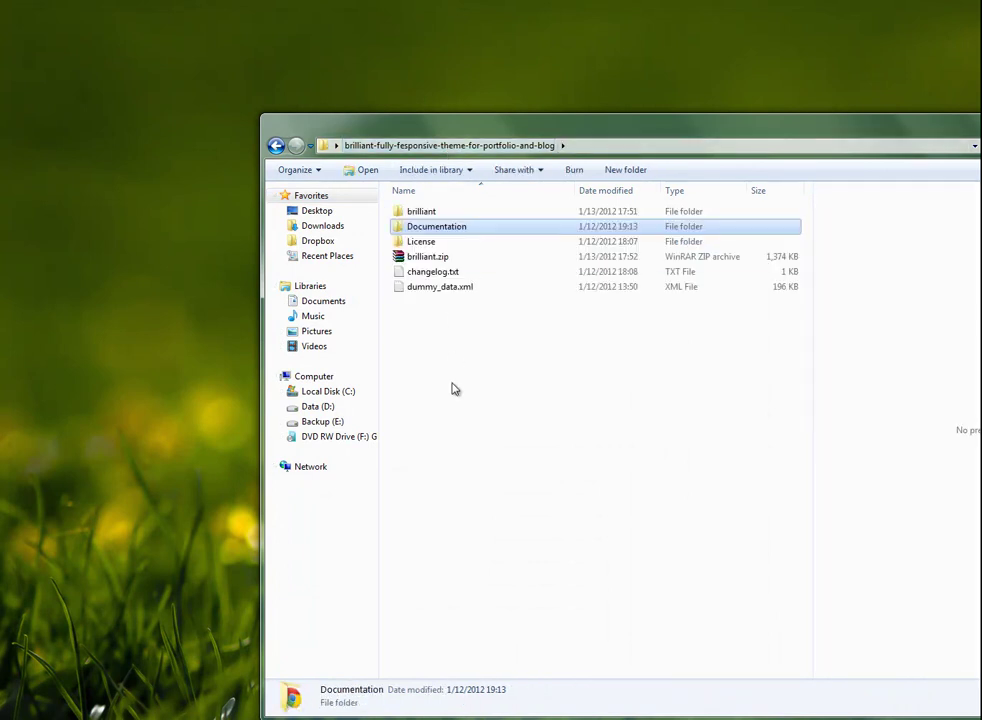
pyautogui.click(423, 243)
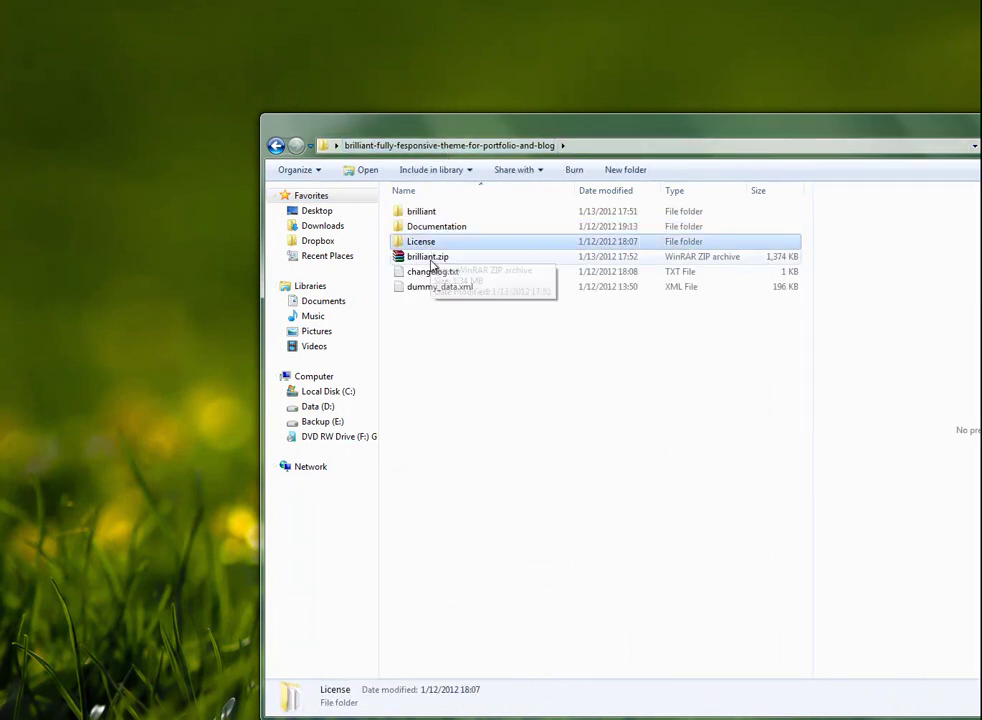
pyautogui.click(430, 258)
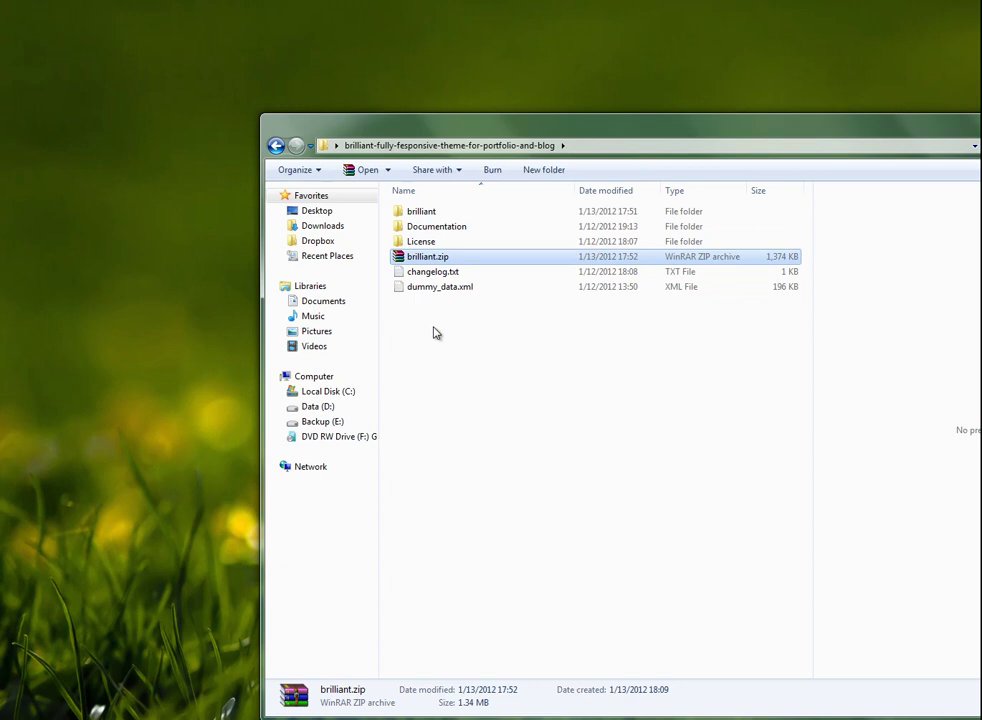
pyautogui.click(434, 273)
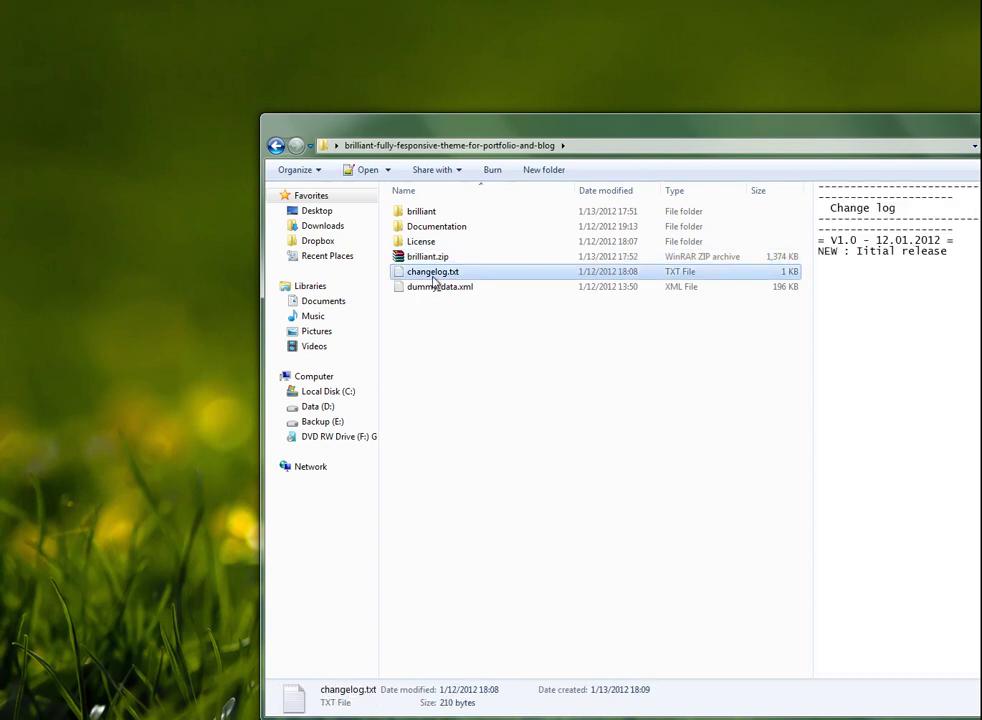
pyautogui.doubleClick(434, 273)
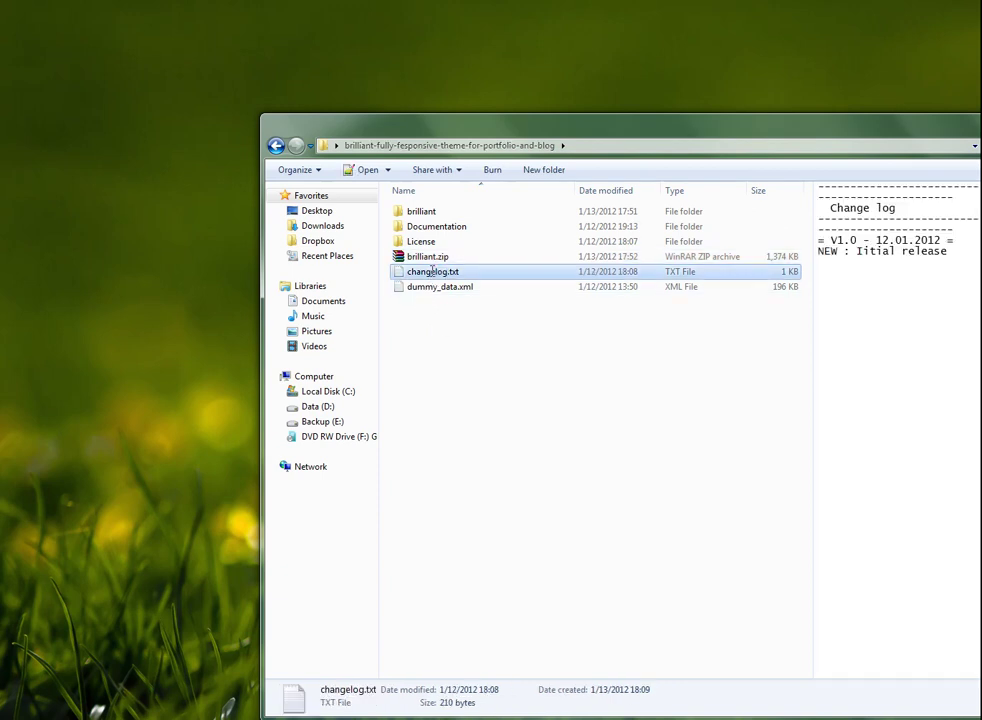
# - Select the changelog's initial-release text, then show the File menu's recent files
pyautogui.hotkey('ctrl', 'a')
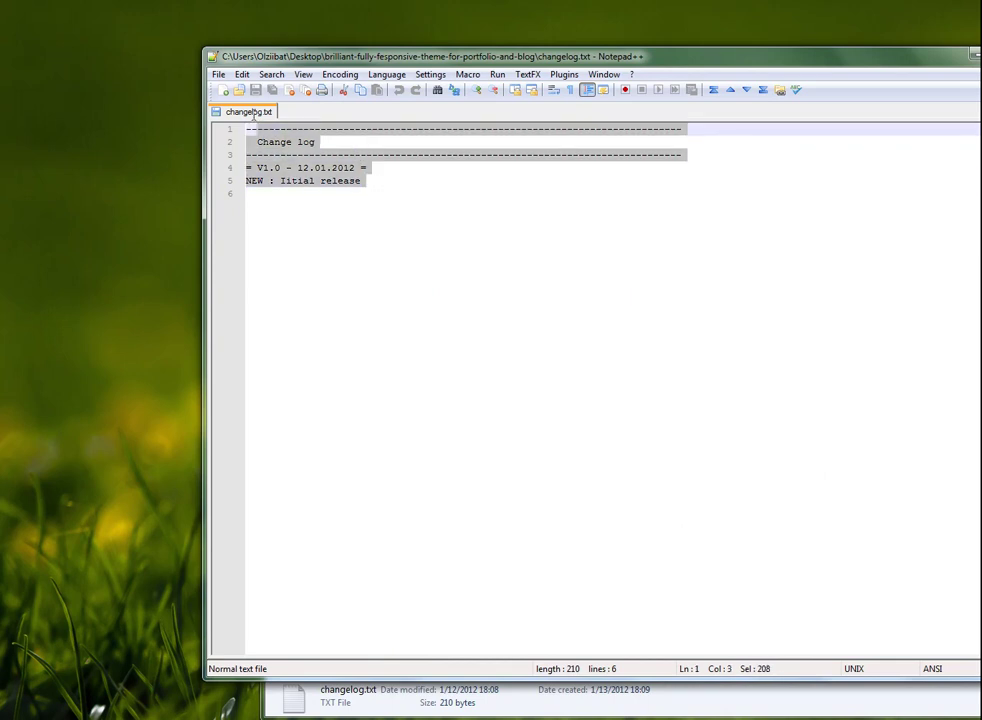
pyautogui.click(332, 184)
pyautogui.moveTo(383, 188); pyautogui.dragTo(274, 182)
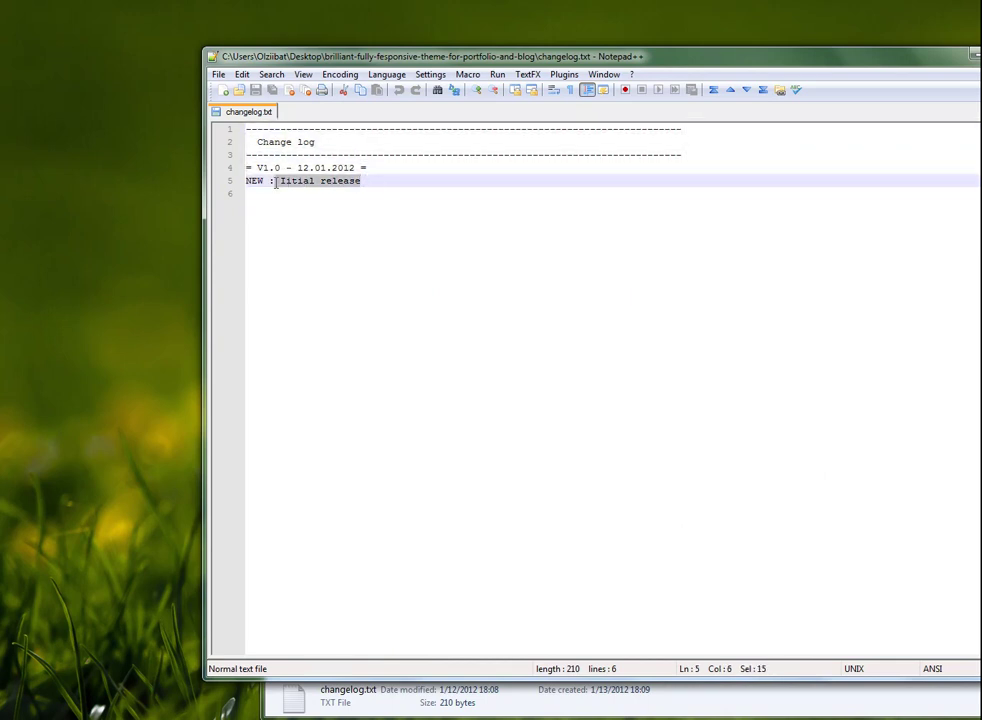
pyautogui.click(359, 195)
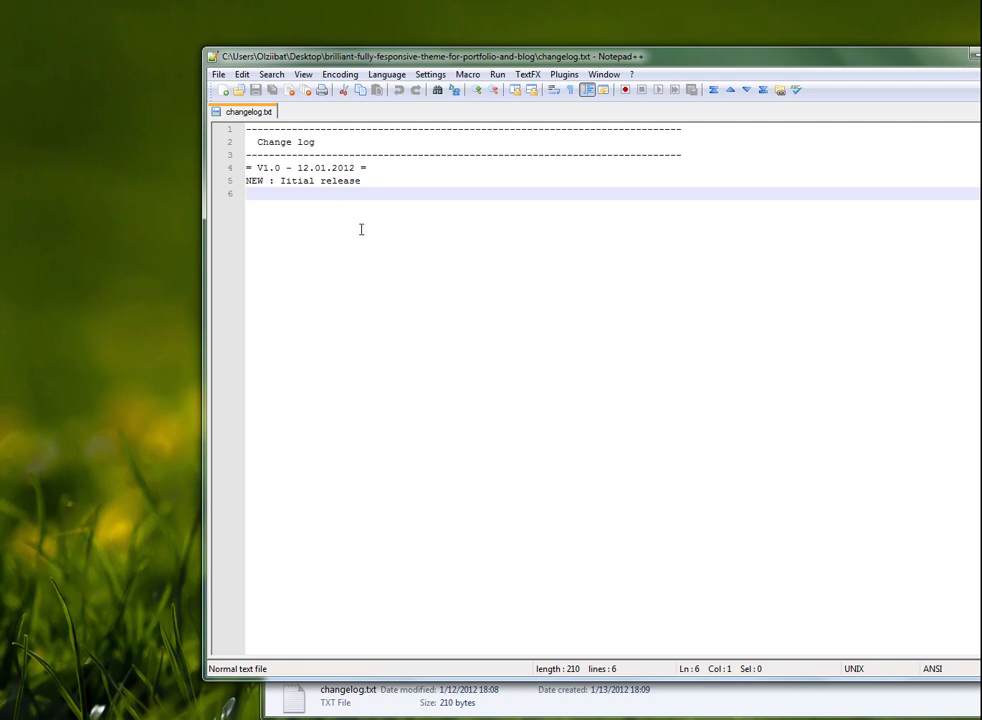
pyautogui.click(218, 74)
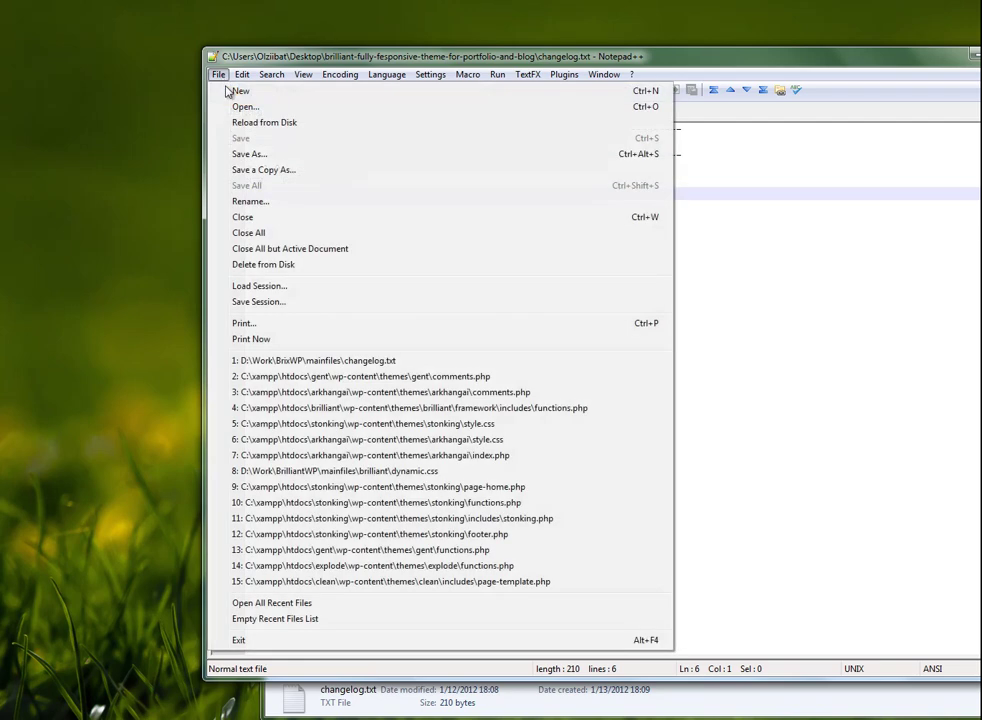
# - Open the Brix WP changelog from recent files and highlight its title
pyautogui.click(281, 360)
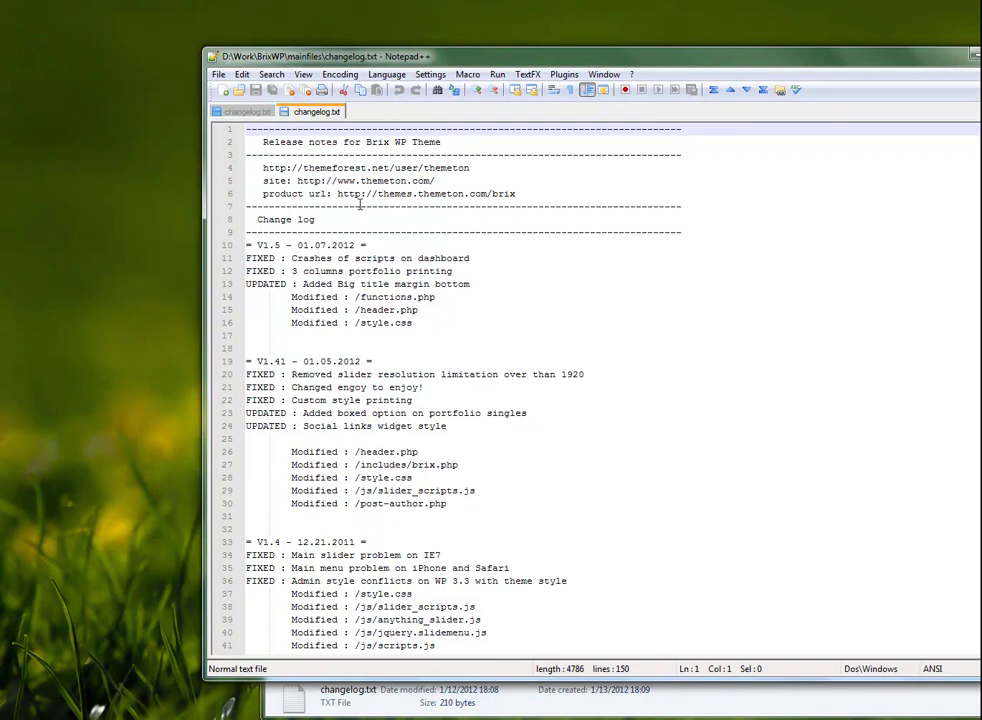
pyautogui.moveTo(364, 142); pyautogui.dragTo(441, 142)
pyautogui.click(463, 151)
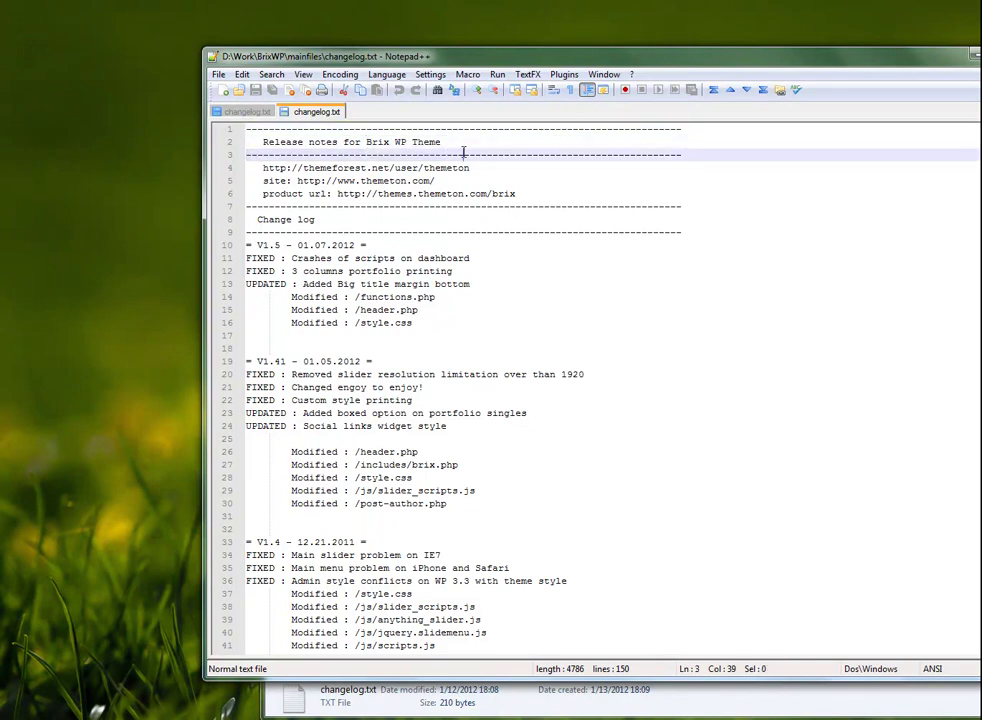
pyautogui.moveTo(366, 142); pyautogui.dragTo(408, 142)
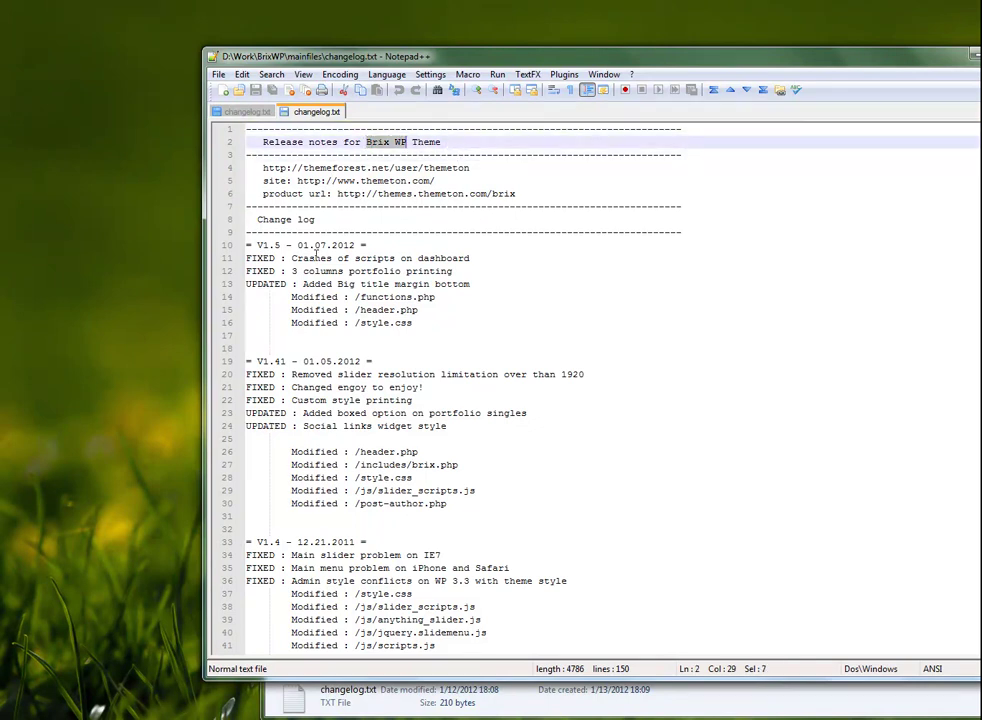
pyautogui.click(293, 338)
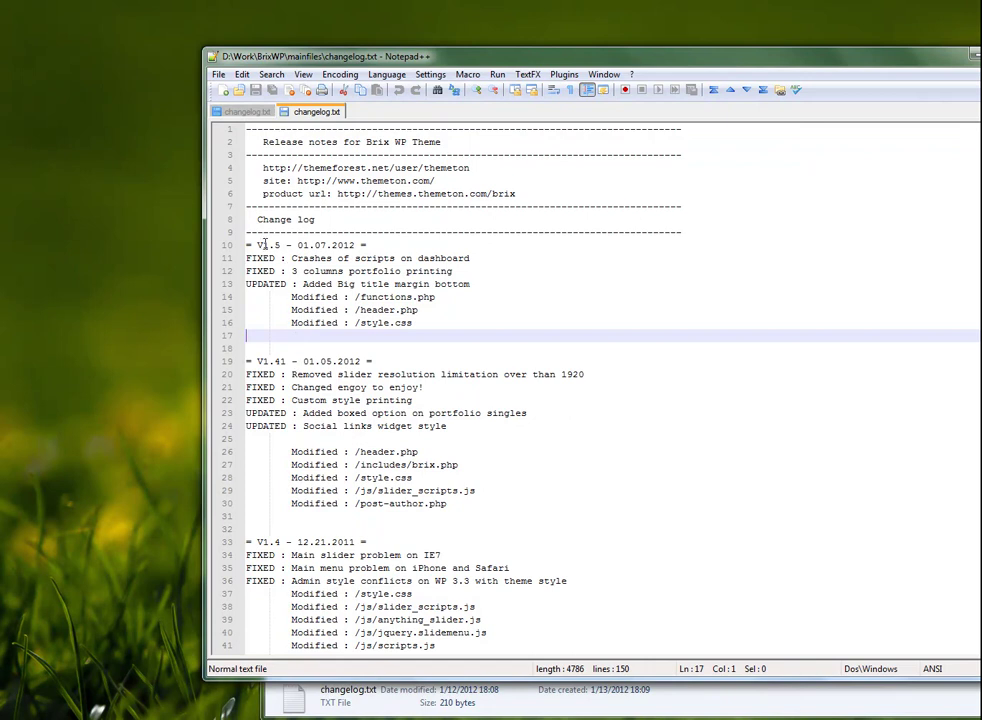
# - Highlight the V1.5 and V1.41 entries and the V1.5 modified files
pyautogui.moveTo(257, 245); pyautogui.dragTo(358, 248)
pyautogui.click(366, 267)
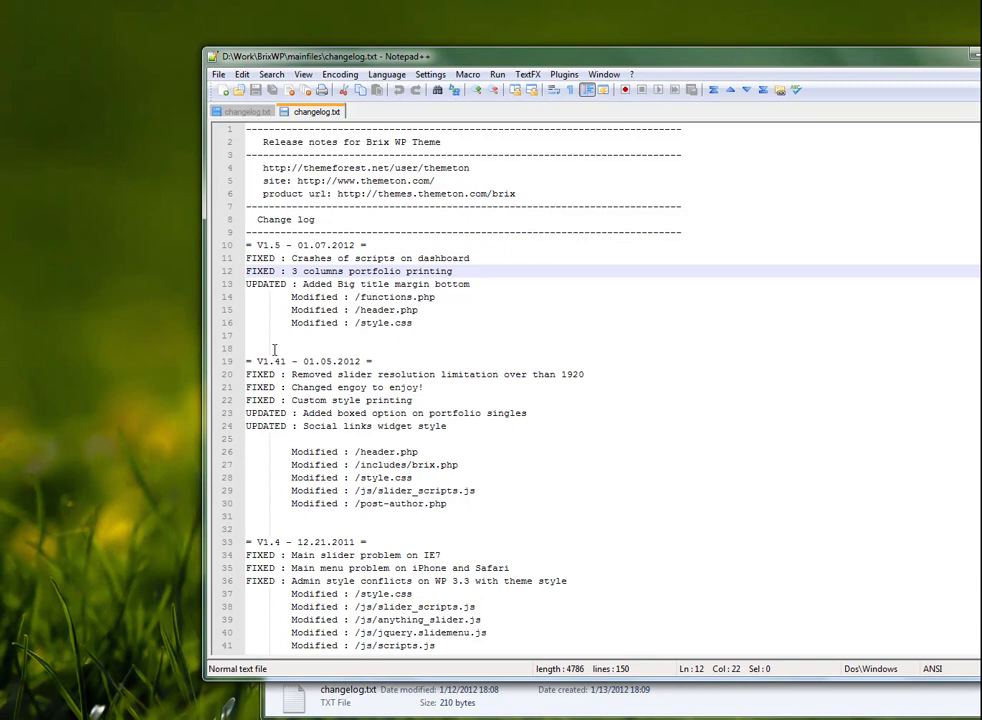
pyautogui.moveTo(248, 361); pyautogui.dragTo(534, 504)
pyautogui.click(534, 504)
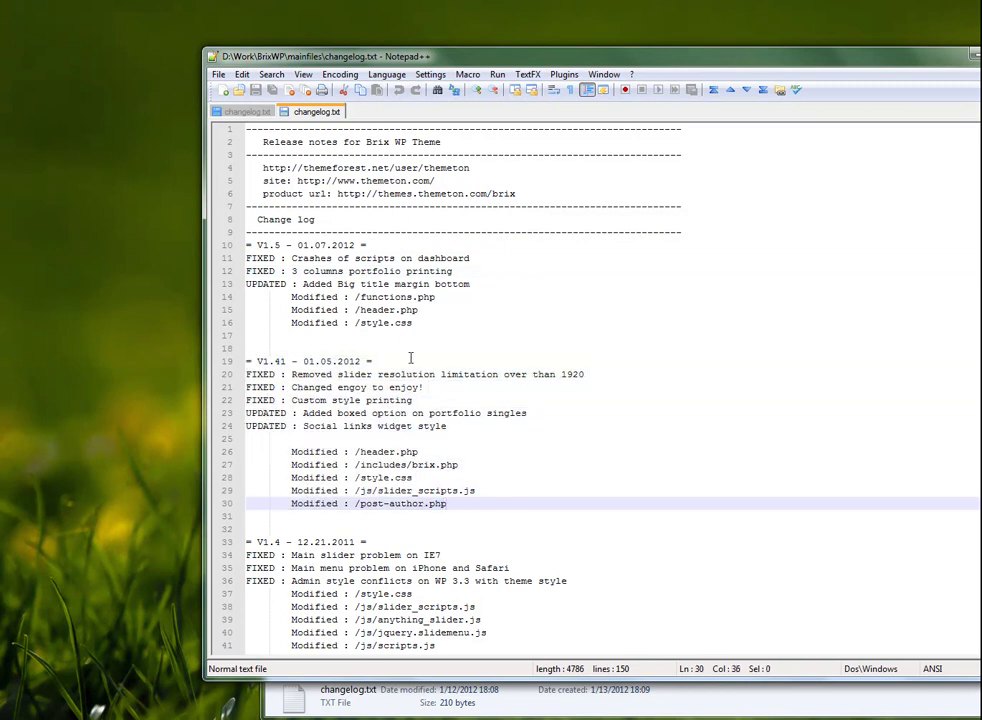
pyautogui.moveTo(257, 361); pyautogui.dragTo(286, 362)
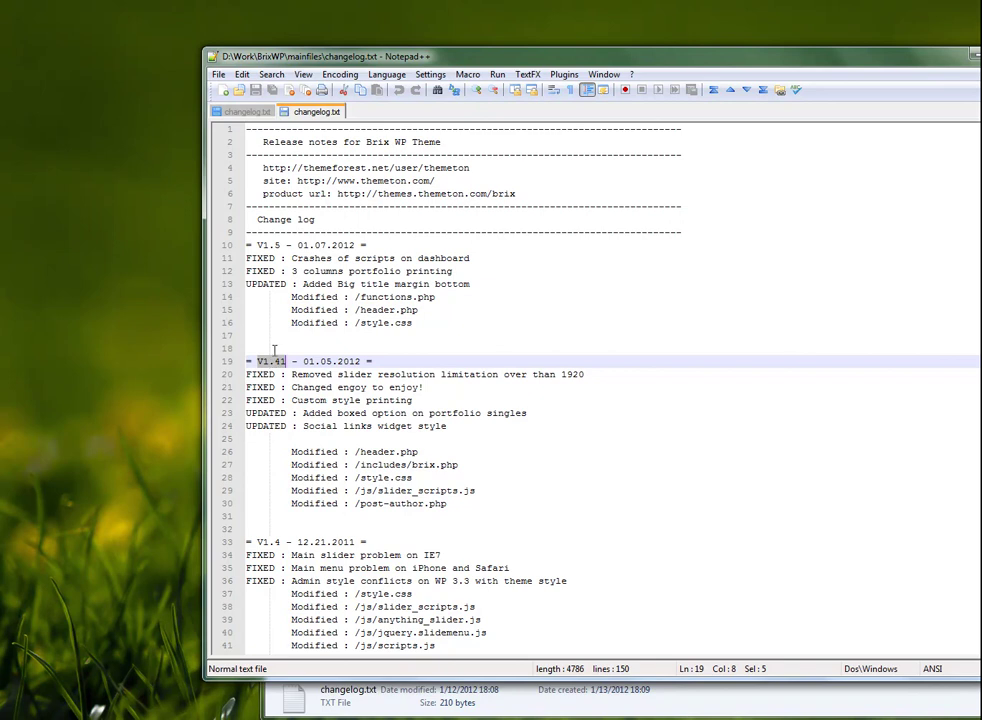
pyautogui.moveTo(258, 245); pyautogui.dragTo(281, 246)
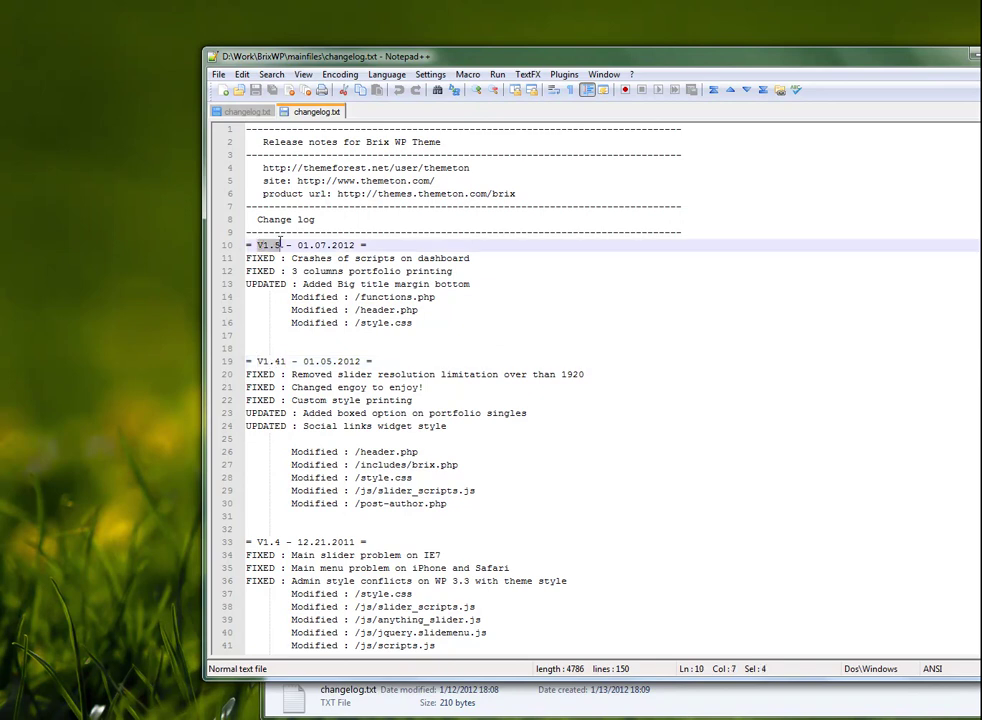
pyautogui.click(292, 245)
pyautogui.moveTo(418, 323); pyautogui.dragTo(228, 297)
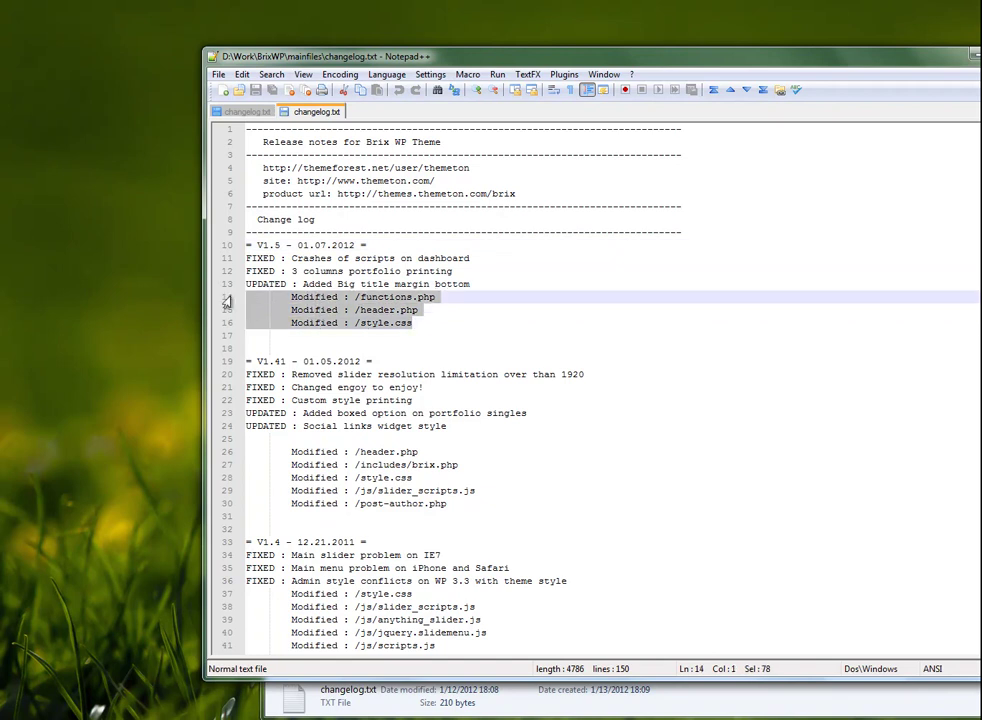
pyautogui.moveTo(378, 297); pyautogui.dragTo(391, 320)
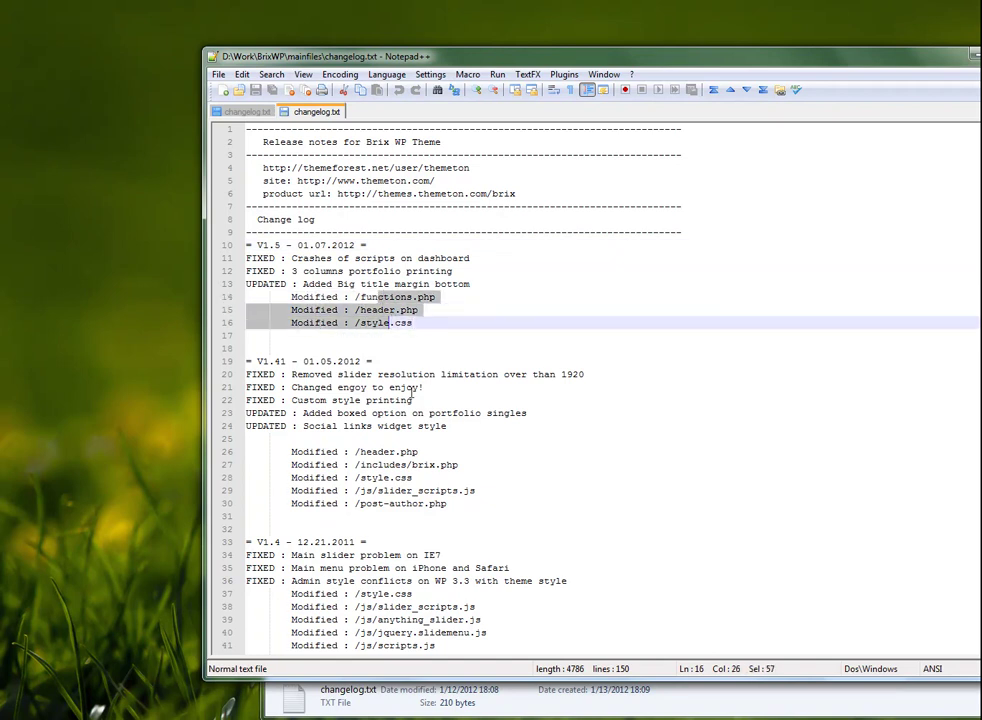
# - Scroll further down the changelog, then re-highlight the V1.5 modified-file lines
pyautogui.scroll(-1, 412, 392)
pyautogui.moveTo(360, 426); pyautogui.dragTo(473, 427)
pyautogui.click(452, 428)
pyautogui.scroll(1, 405, 357)
pyautogui.click(434, 319)
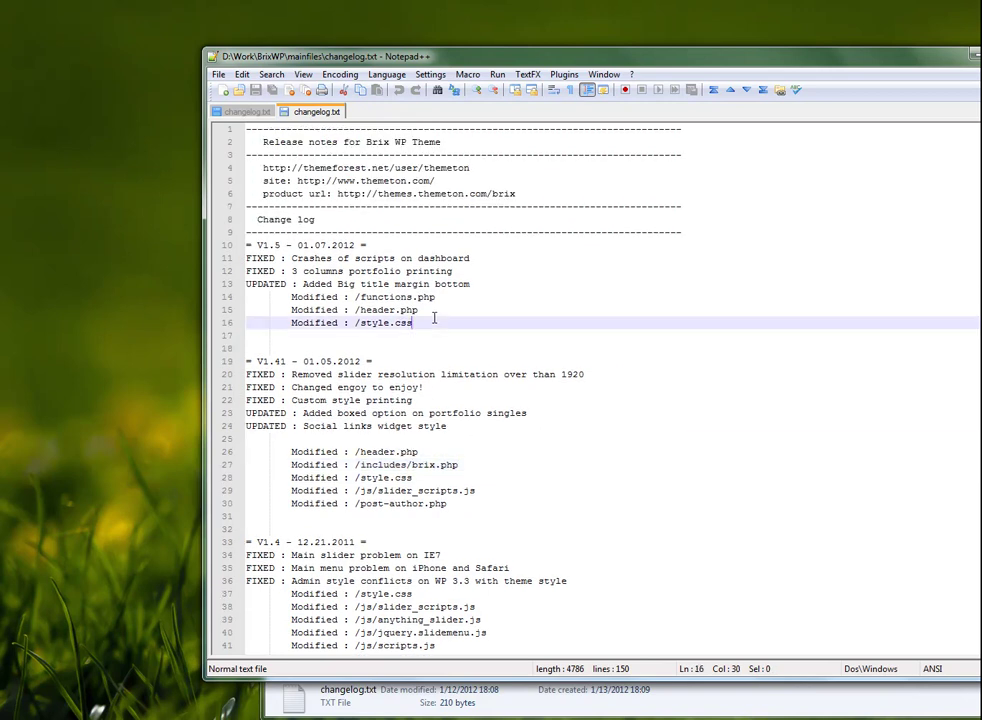
pyautogui.moveTo(434, 319); pyautogui.dragTo(214, 300)
pyautogui.press('Home')
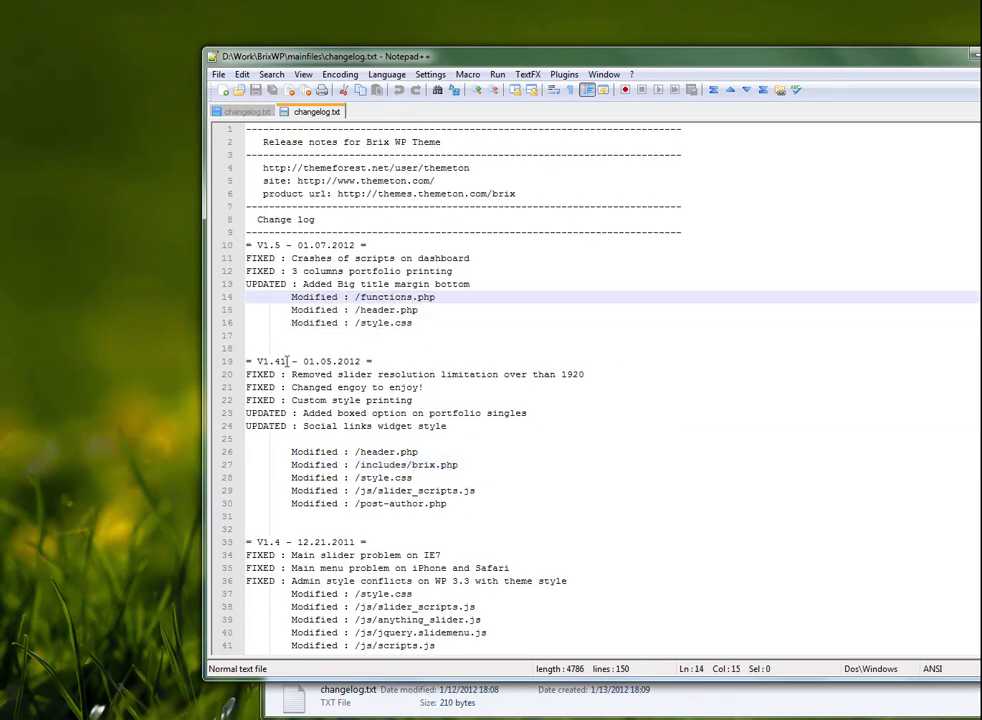
# - Highlight V1.41, V1.5 and the V1.5 fix notes, then switch between changelog tabs
pyautogui.moveTo(287, 361); pyautogui.dragTo(257, 361)
pyautogui.moveTo(281, 245); pyautogui.dragTo(257, 245)
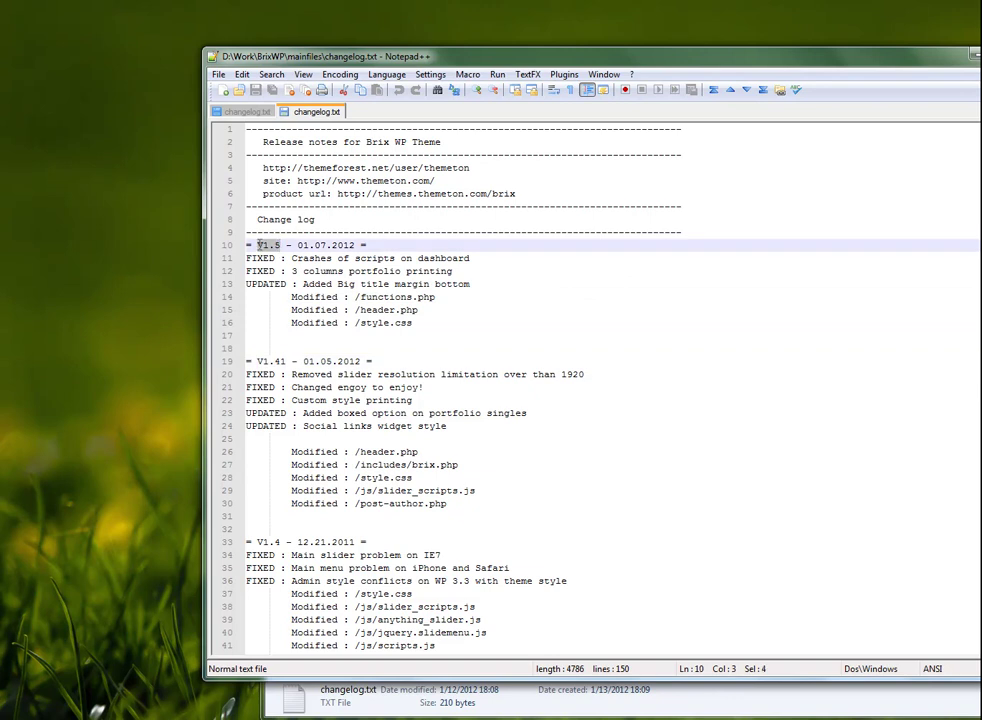
pyautogui.click(277, 258)
pyautogui.moveTo(288, 297); pyautogui.dragTo(432, 323)
pyautogui.click(419, 331)
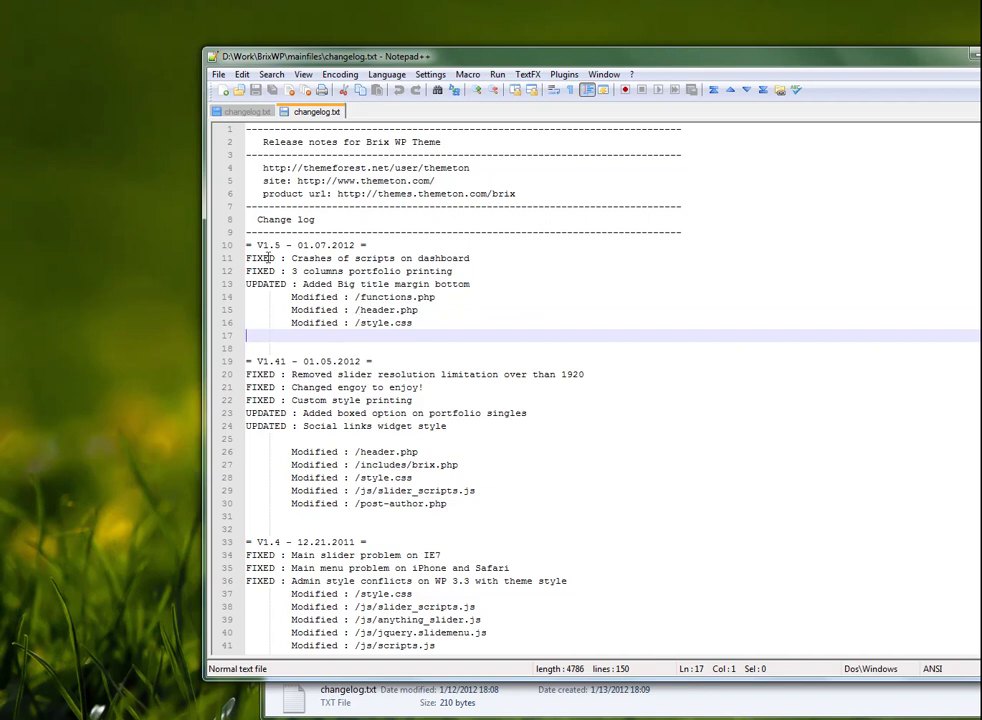
pyautogui.moveTo(246, 258); pyautogui.dragTo(489, 283)
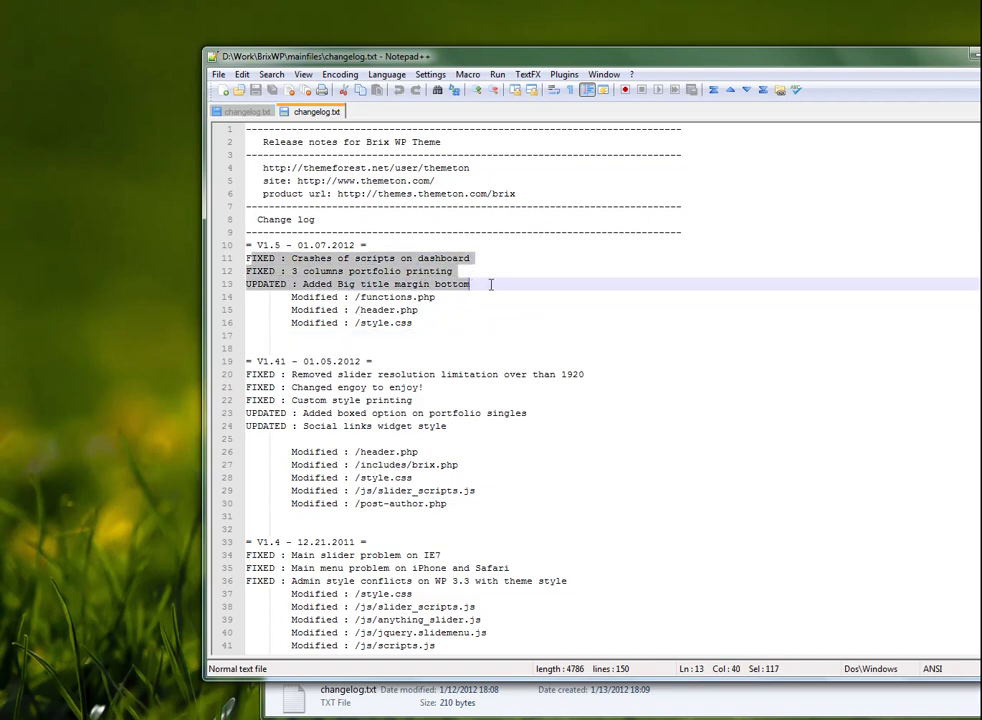
pyautogui.click(489, 284)
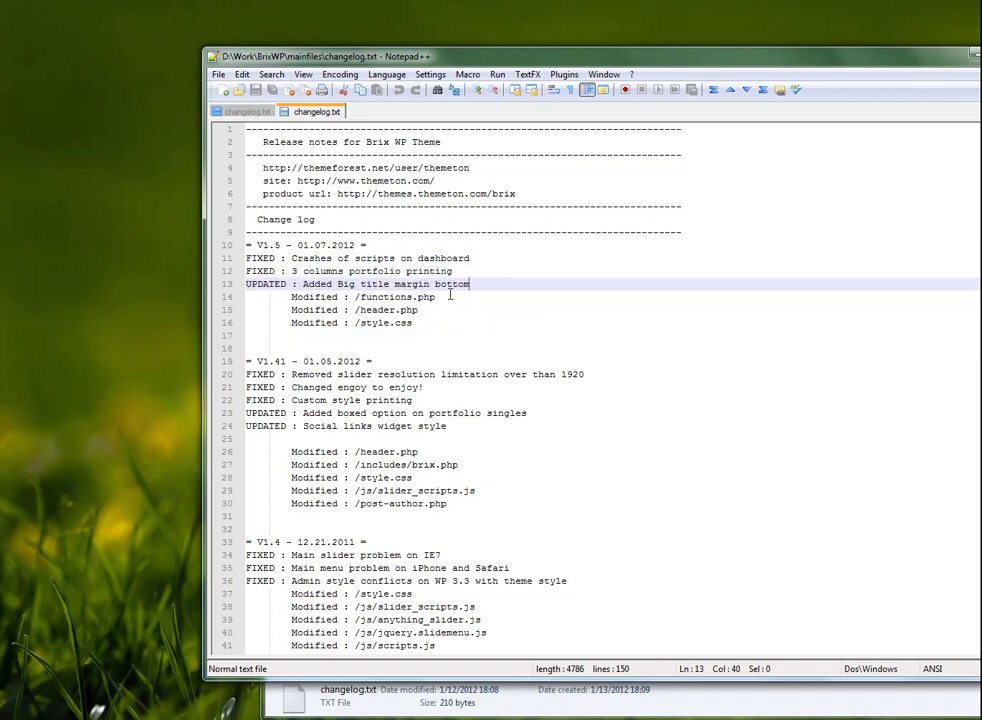
pyautogui.click(245, 111)
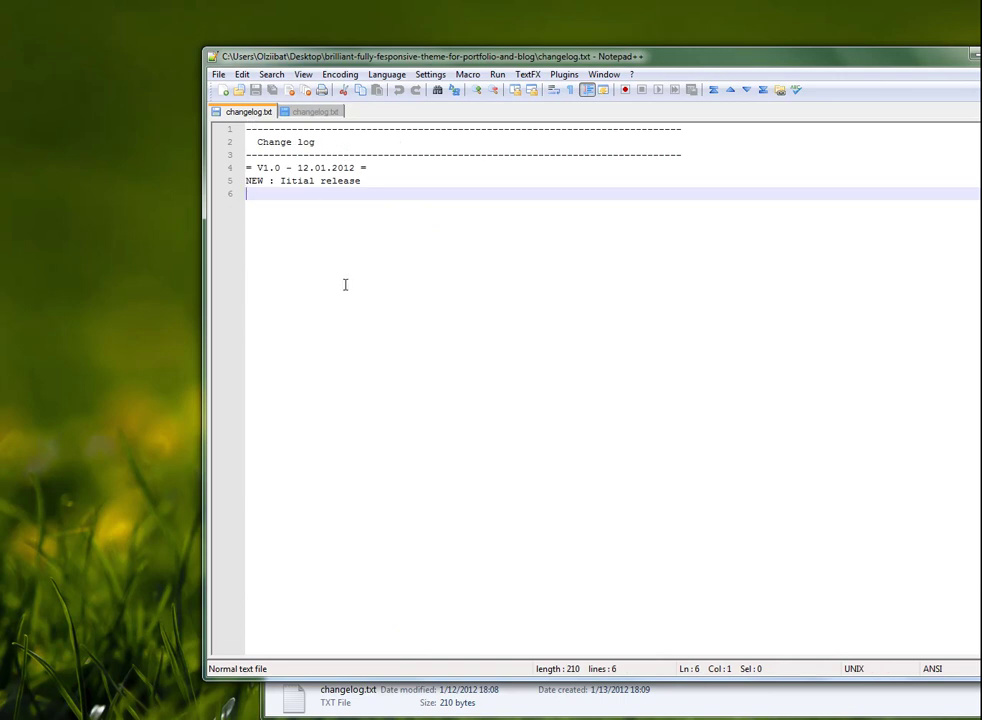
pyautogui.click(308, 111)
# - Close the Brix WP changelog and switch back to the theme folder window
pyautogui.middleClick(308, 111)
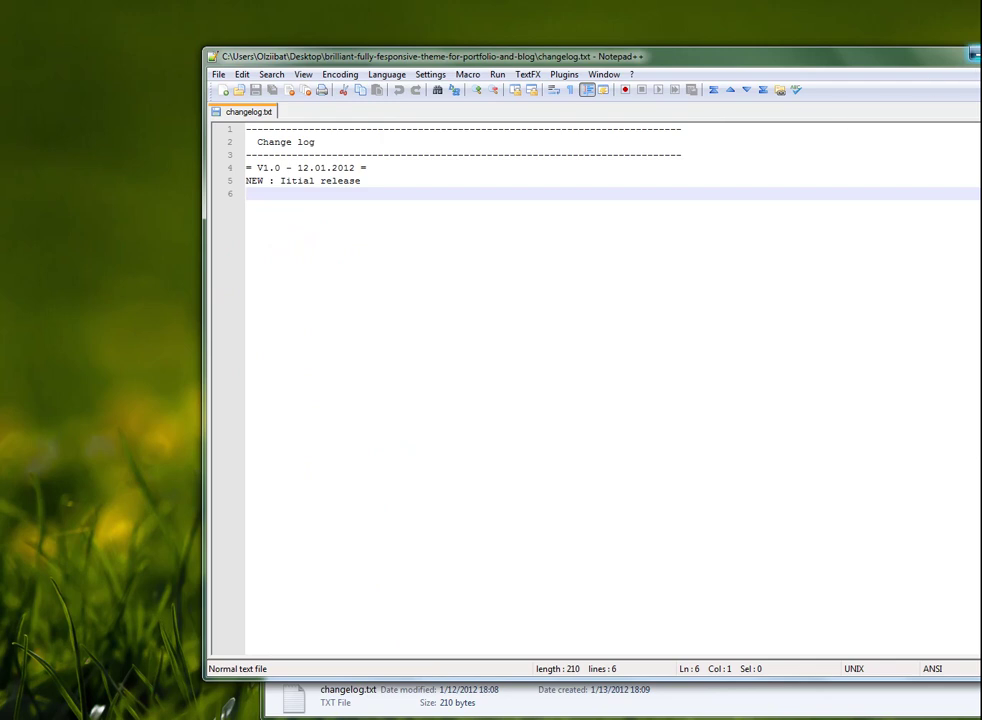
pyautogui.hotkey('alt', 'Tab')
pyautogui.click(575, 410)
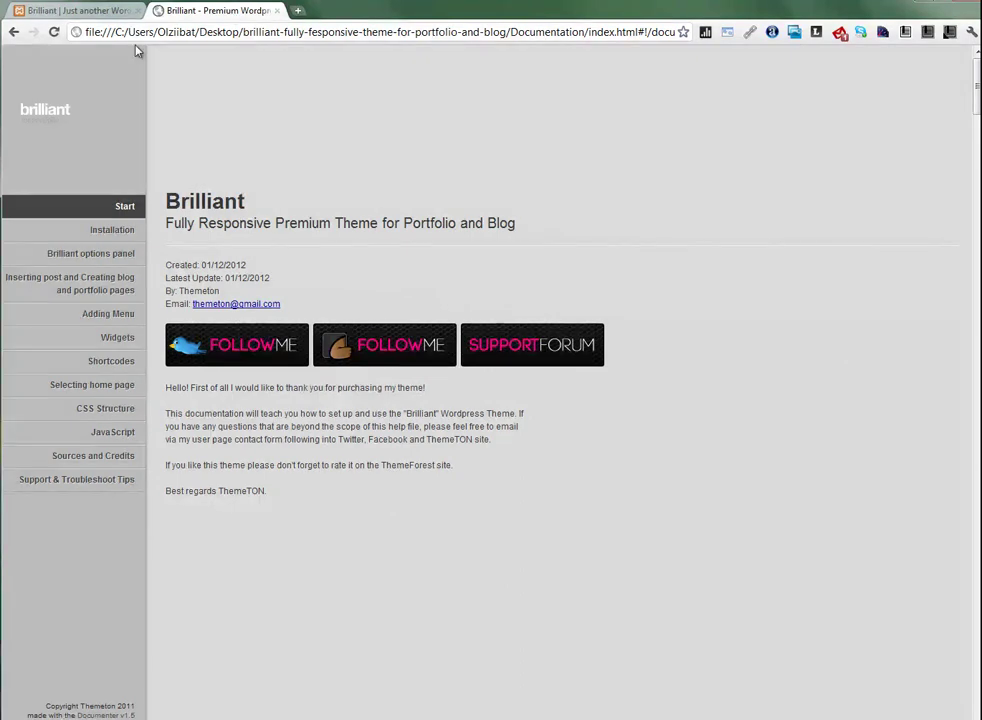
# - Close the documentation tab and scroll through the localhost/demo front page
pyautogui.hotkey('ctrl', 'w')
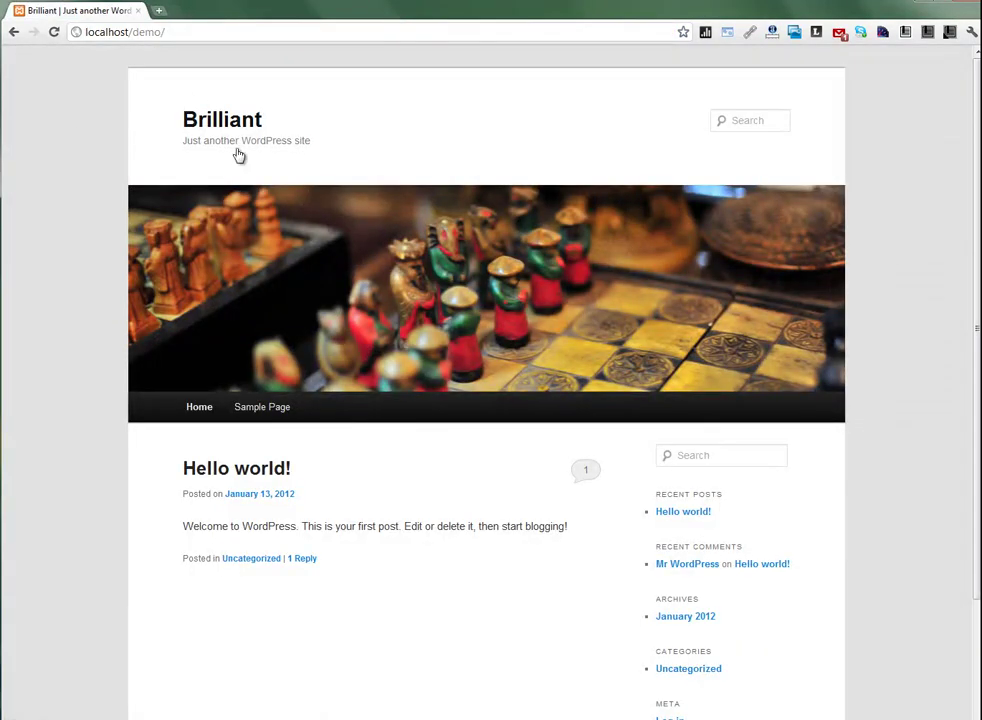
pyautogui.scroll(-3, 280, 410)
pyautogui.scroll(3, 280, 410)
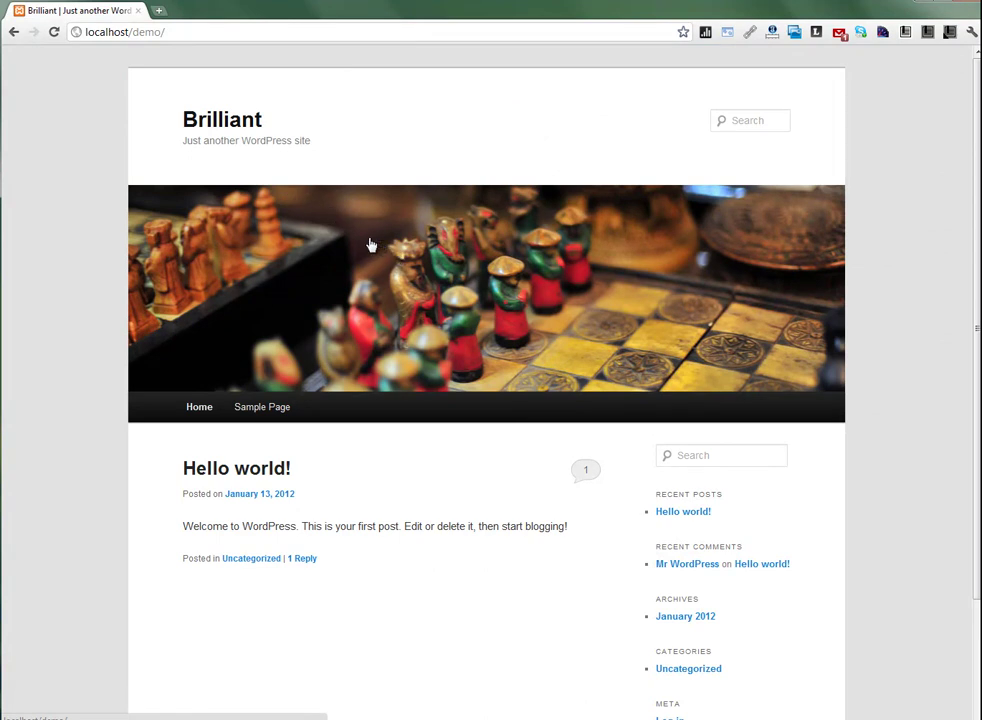
pyautogui.scroll(-3, 375, 355)
pyautogui.scroll(3, 380, 362)
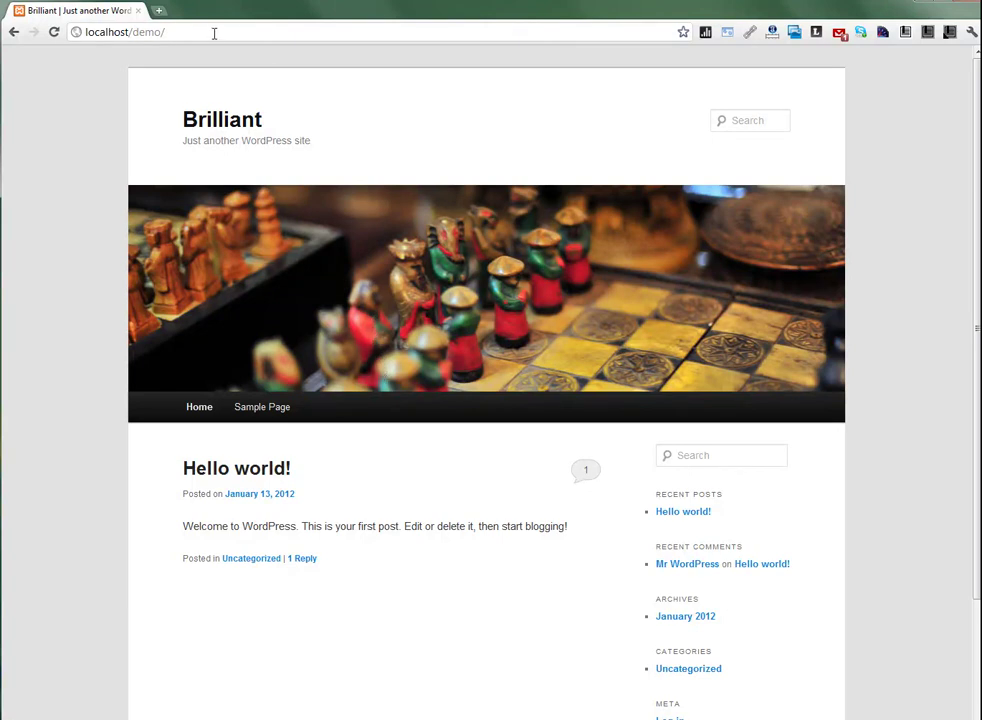
# - Go to localhost/demo/wp-admin and log in to the WordPress dashboard
pyautogui.click(244, 31)
pyautogui.write('wp-d')
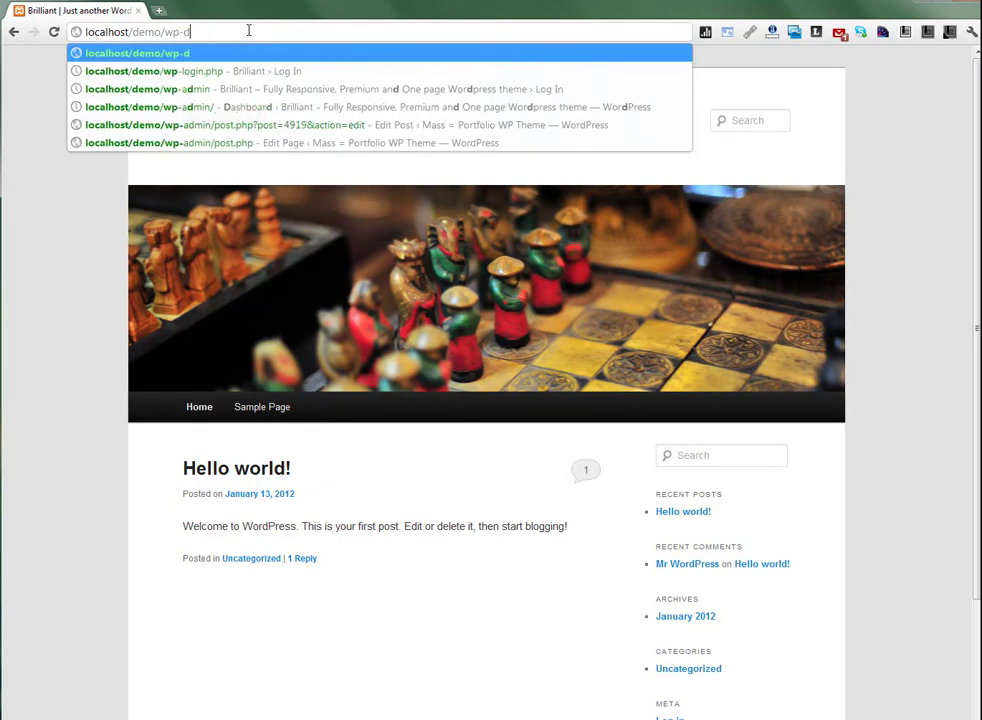
pyautogui.press('BackSpace')
pyautogui.write('admin')
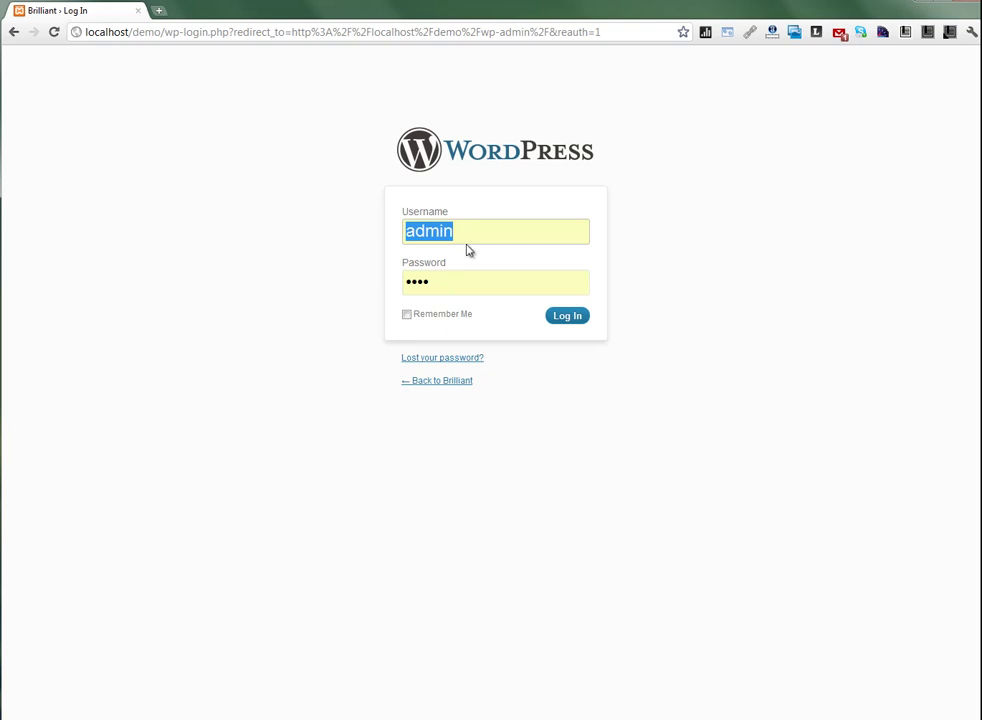
pyautogui.click(568, 318)
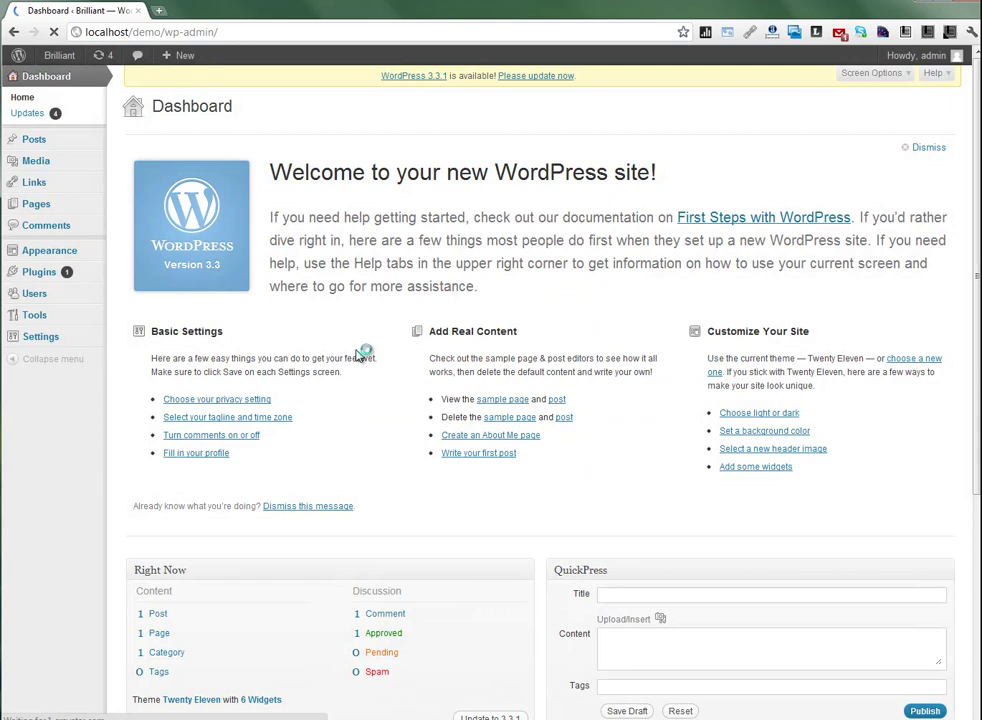
pyautogui.moveTo(40, 260)
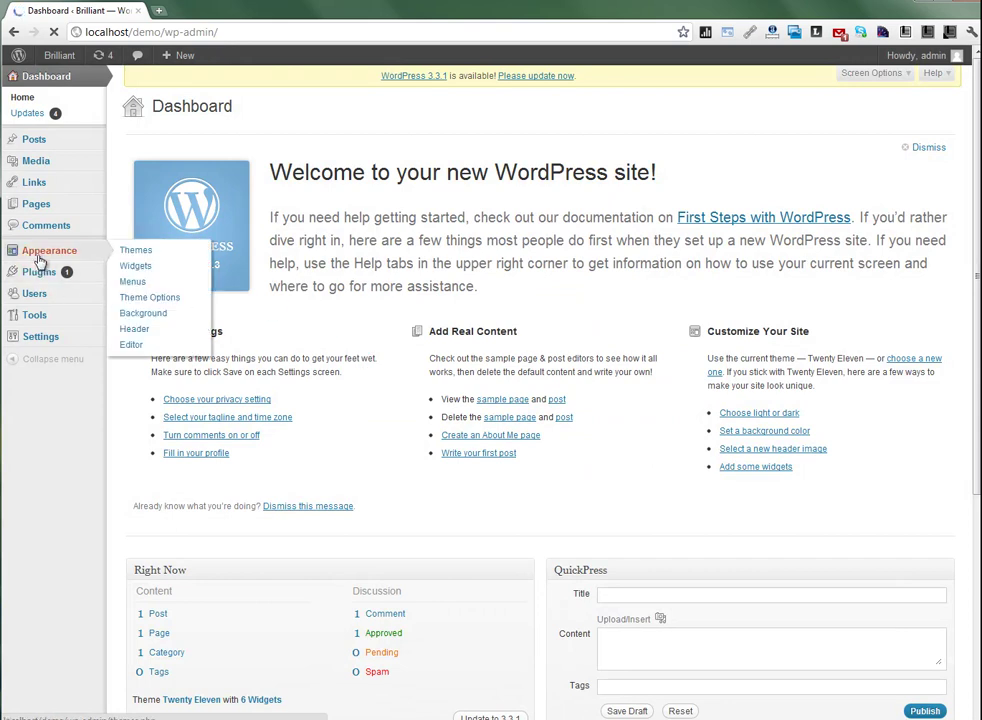
# - Open the Install Themes upload form and locate the brilliant folder in Explorer
pyautogui.click(146, 254)
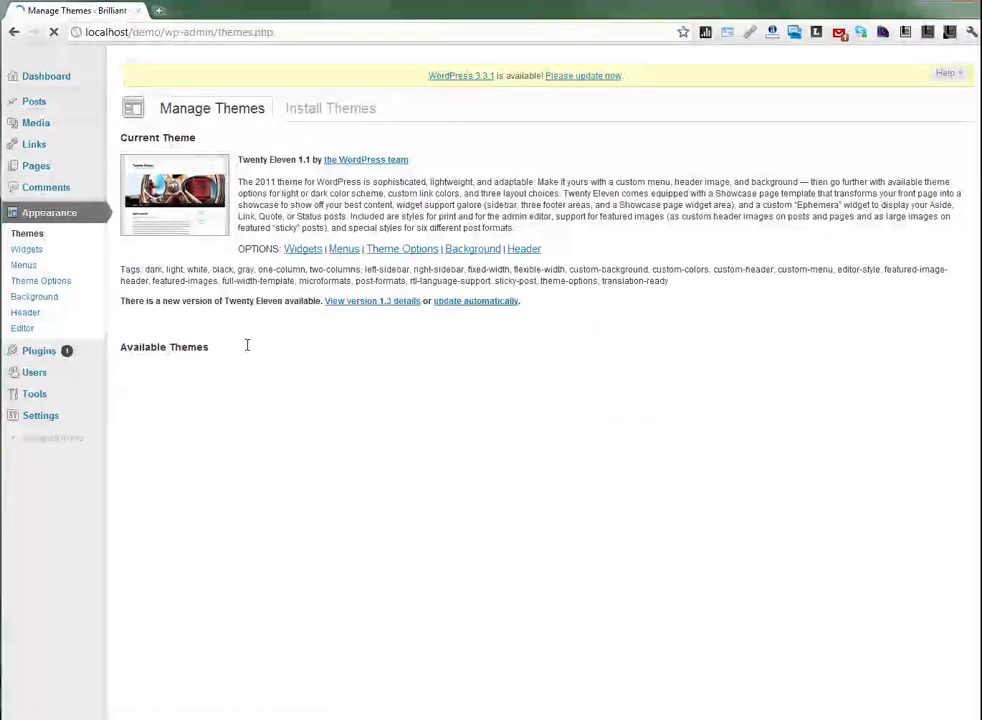
pyautogui.click(322, 118)
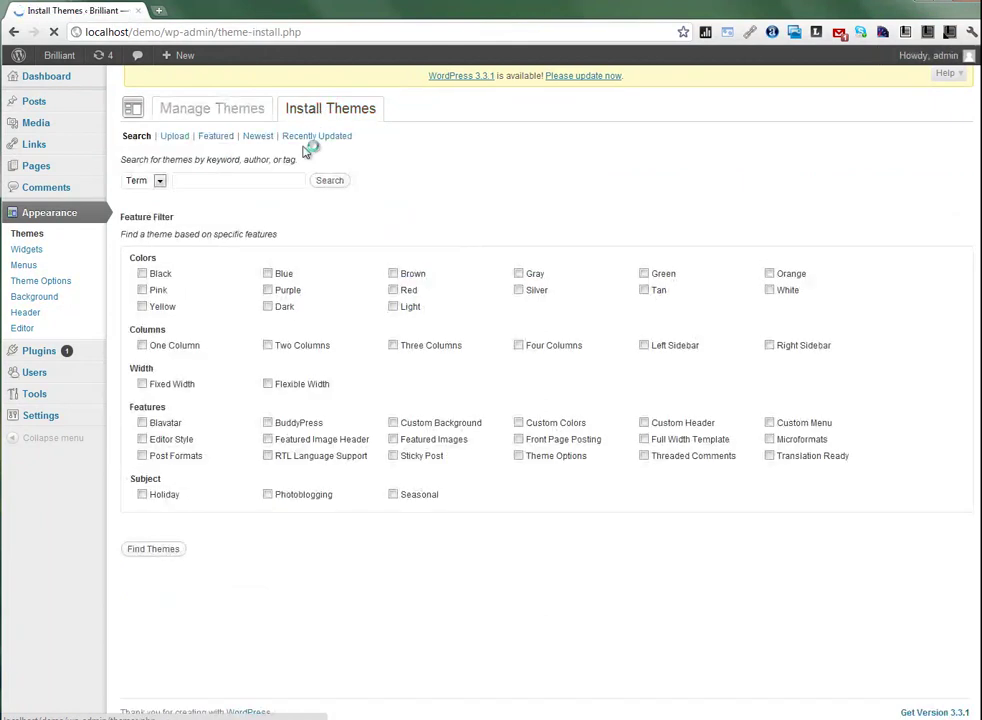
pyautogui.click(178, 137)
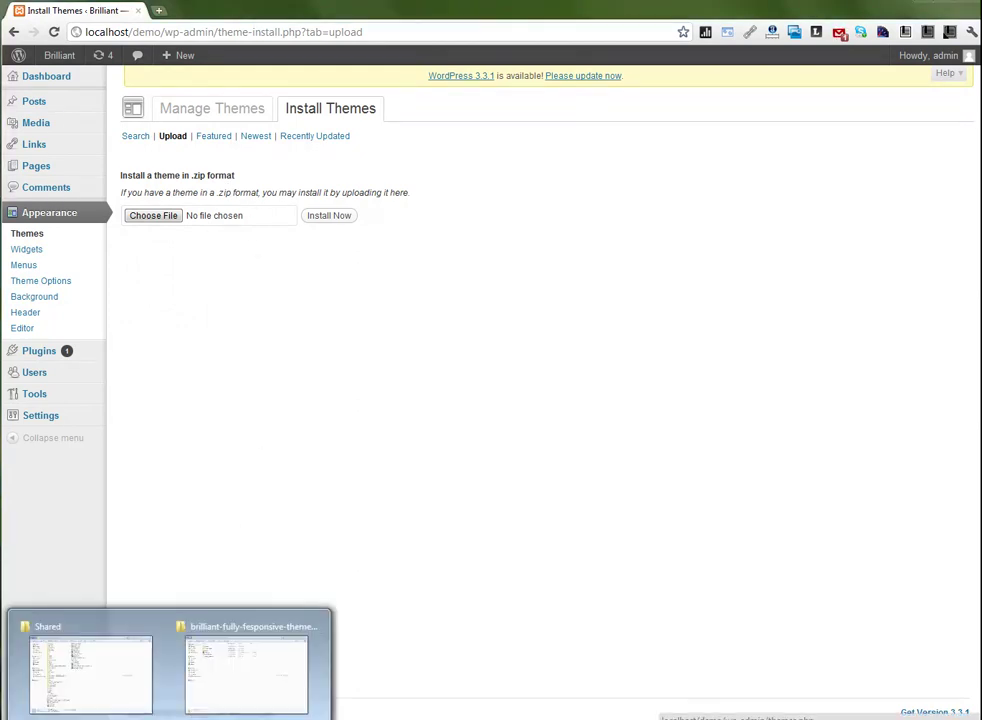
pyautogui.click(254, 669)
pyautogui.click(421, 215)
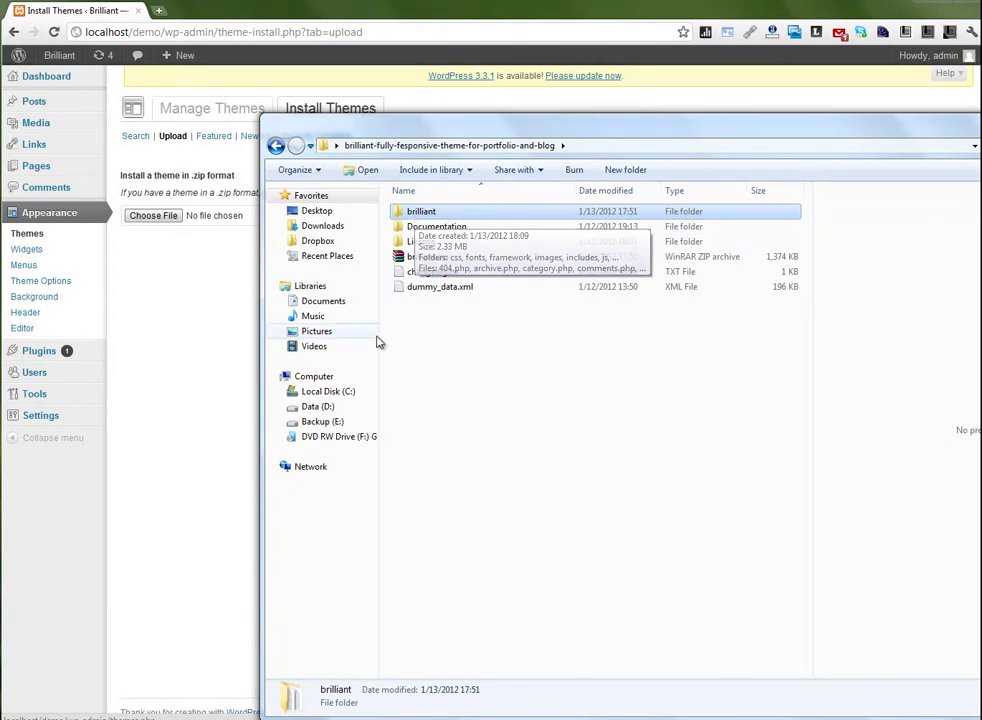
# - Highlight the 'in .zip format' wording in the upload instructions
pyautogui.click(186, 322)
pyautogui.moveTo(153, 175); pyautogui.dragTo(298, 180)
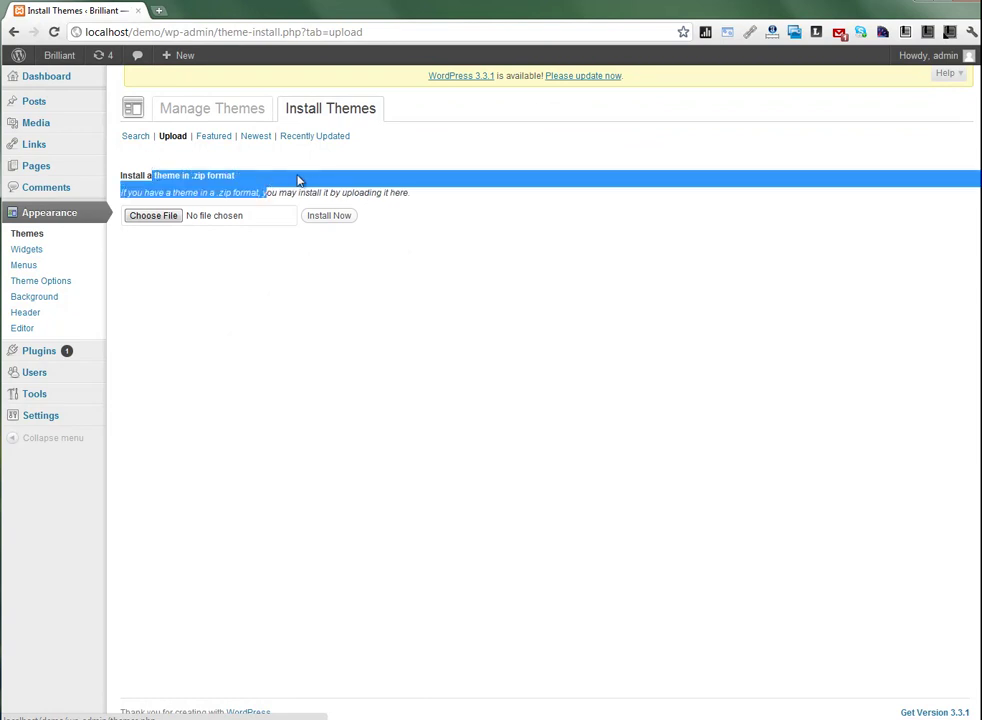
pyautogui.click(226, 176)
pyautogui.moveTo(195, 176); pyautogui.dragTo(245, 178)
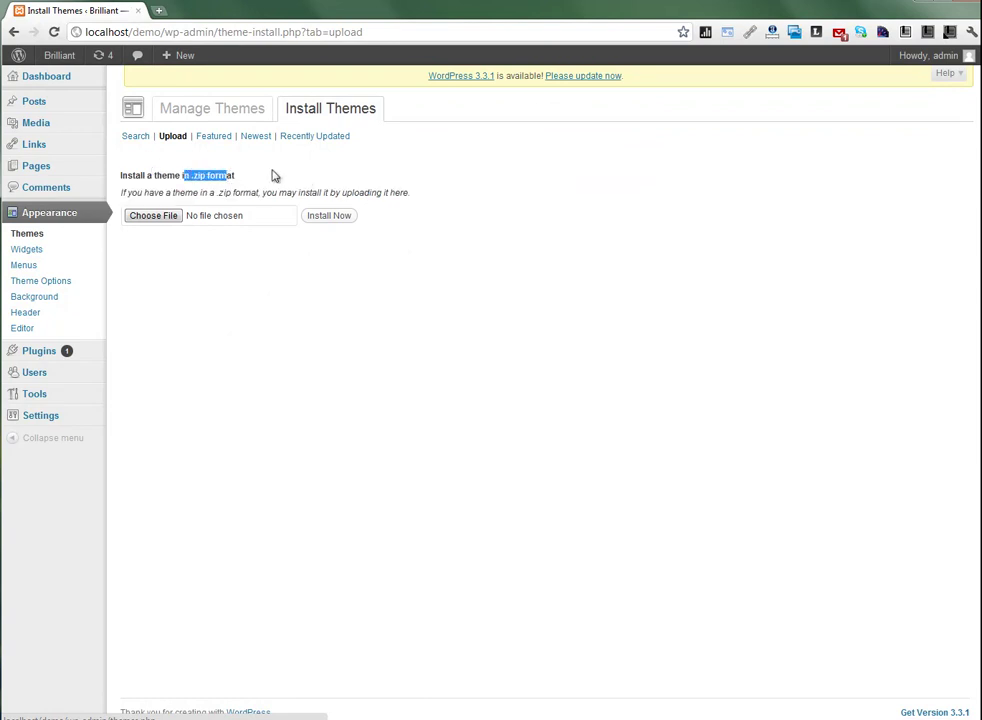
pyautogui.click(193, 172)
pyautogui.doubleClick(196, 175)
# - Choose brilliant.zip as the theme file to upload
pyautogui.click(133, 217)
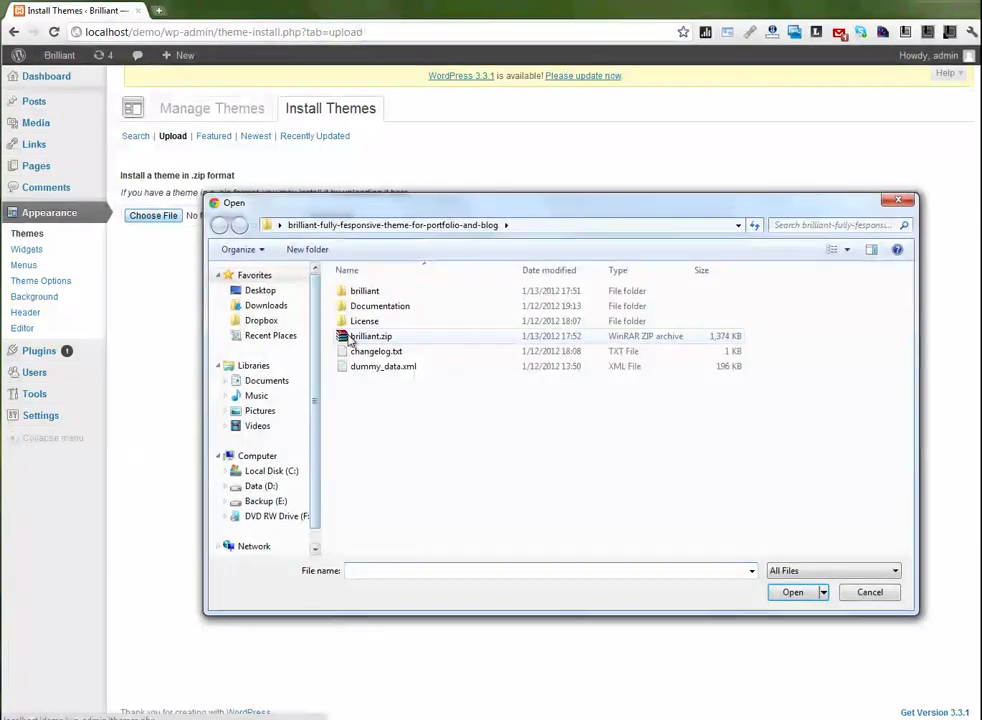
pyautogui.click(345, 336)
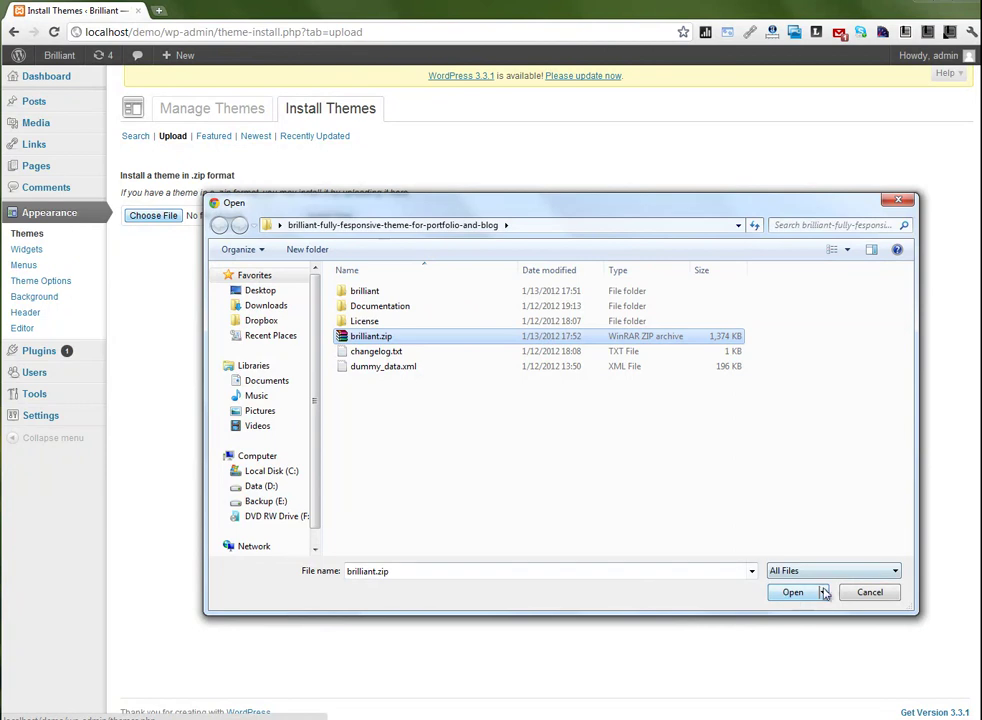
pyautogui.click(785, 592)
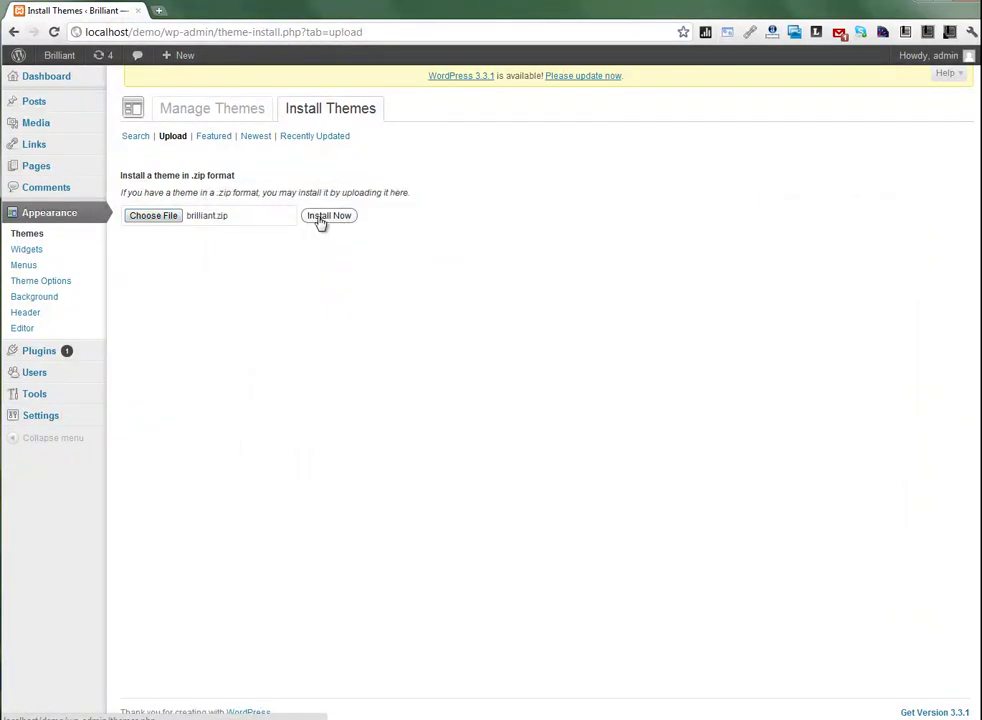
# - Install the uploaded brilliant.zip theme and activate Brilliant
pyautogui.click(320, 221)
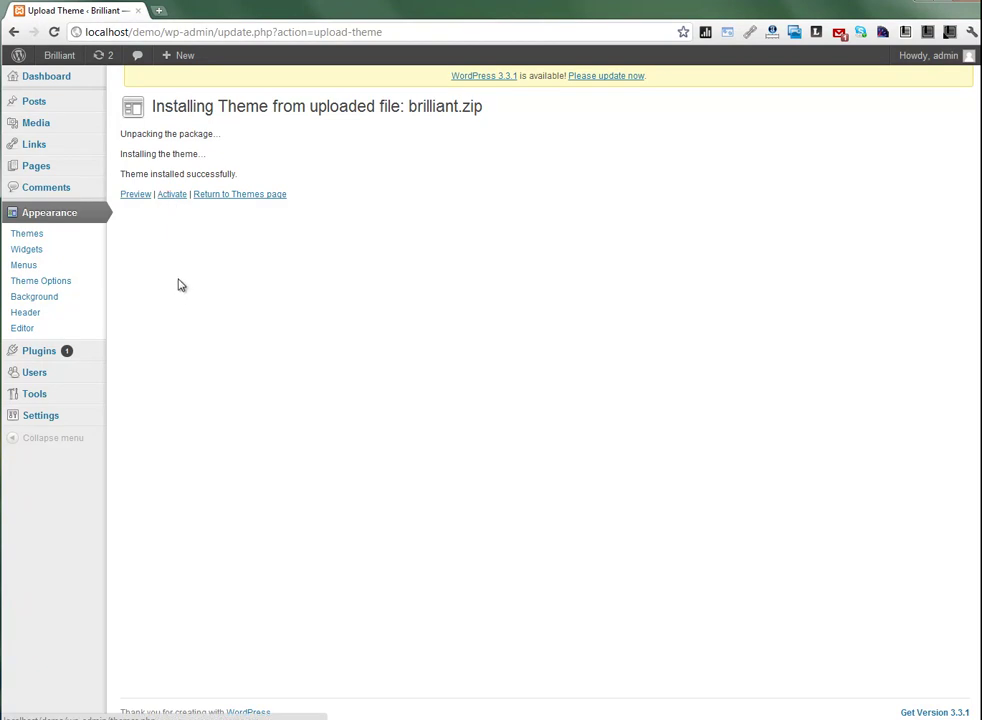
pyautogui.click(173, 199)
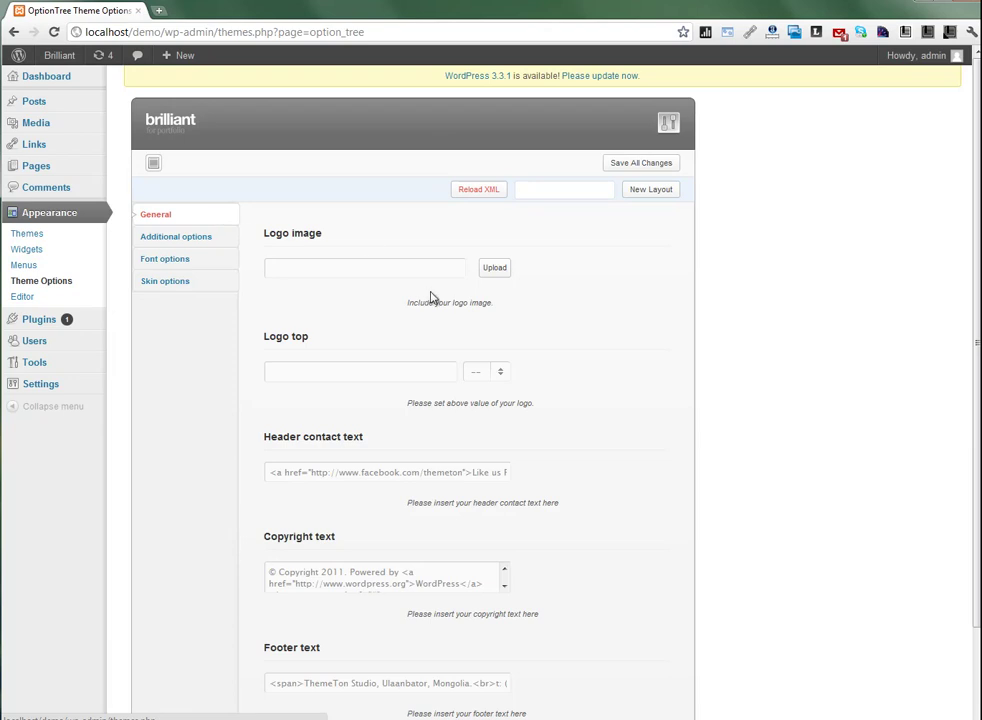
pyautogui.scroll(-2, 555, 373)
pyautogui.scroll(2, 555, 373)
# - Browse the Additional, Font, Skin and General theme options, checking the Logo top unit choices
pyautogui.click(192, 238)
pyautogui.click(196, 262)
pyautogui.click(180, 237)
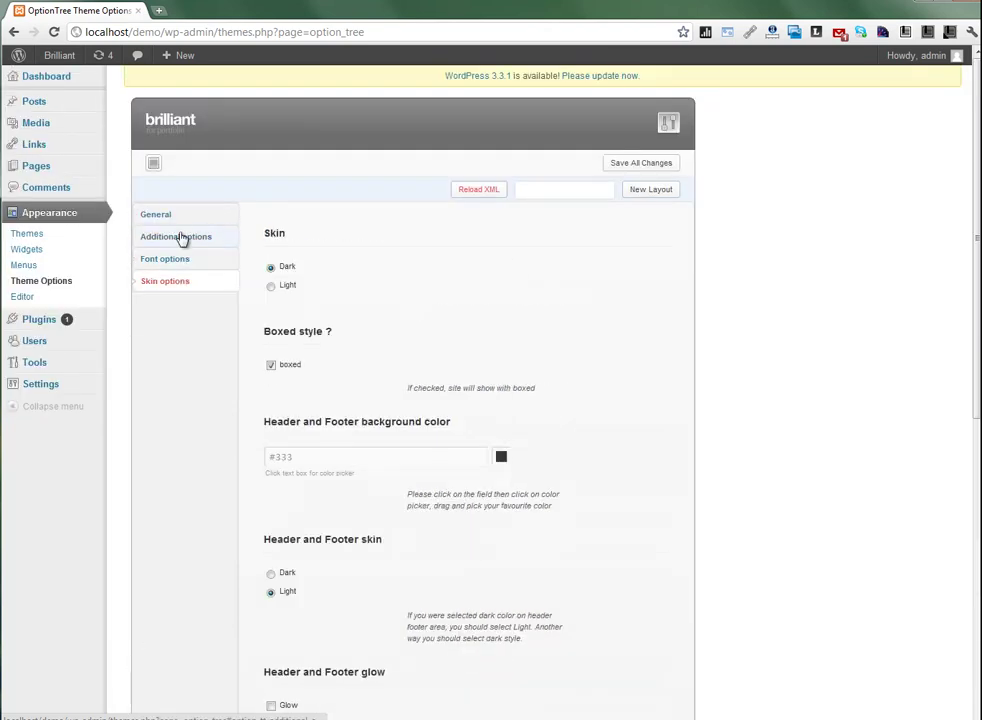
pyautogui.click(175, 216)
pyautogui.scroll(-2, 538, 383)
pyautogui.scroll(2, 547, 391)
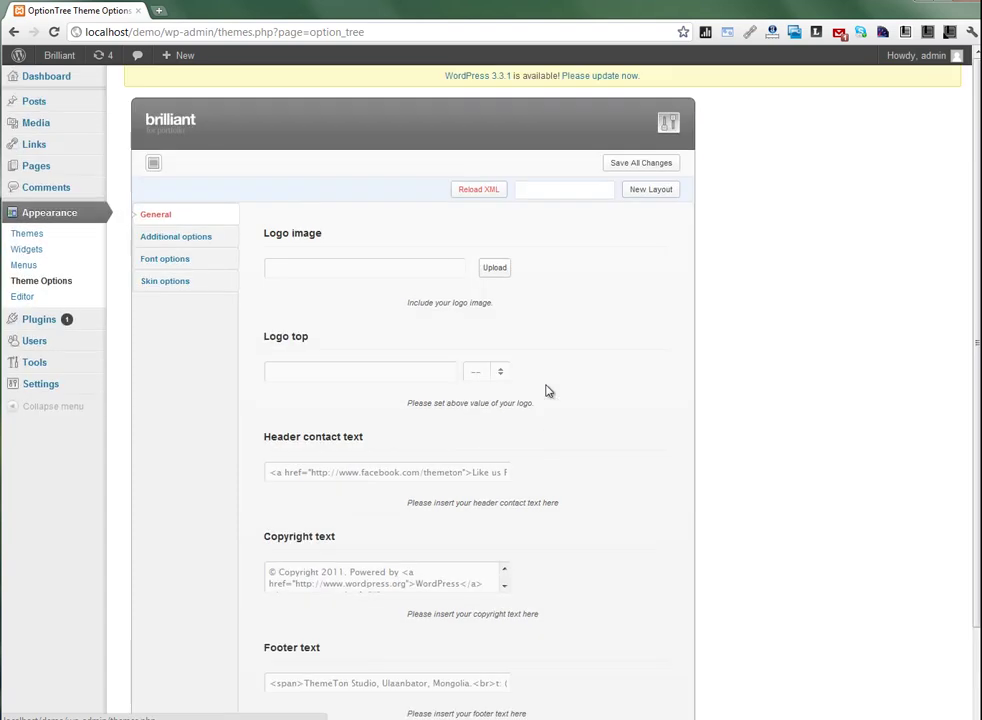
pyautogui.click(500, 372)
pyautogui.click(552, 386)
pyautogui.scroll(-2, 616, 405)
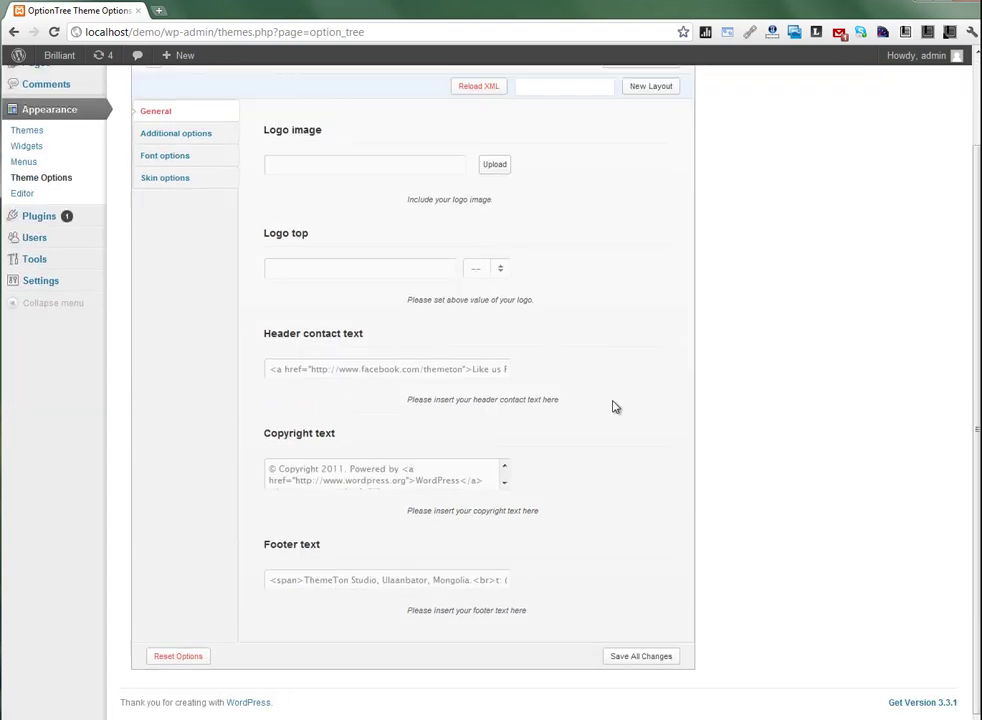
pyautogui.scroll(2, 615, 408)
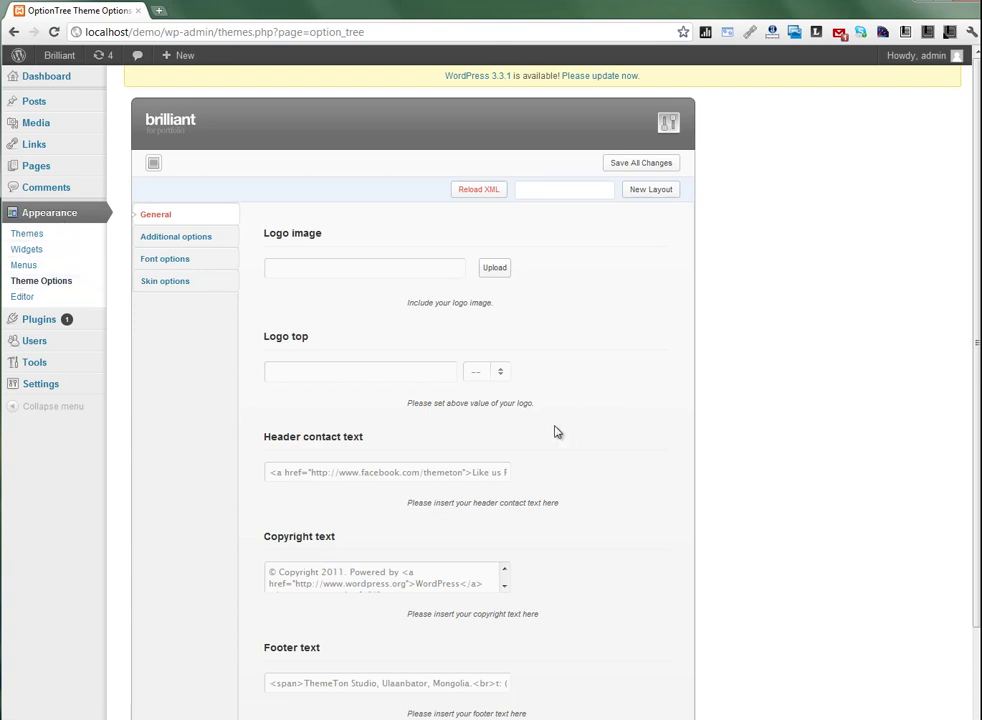
# - Start a new post and scroll through the Brilliant theme's extra post fields
pyautogui.moveTo(33, 98)
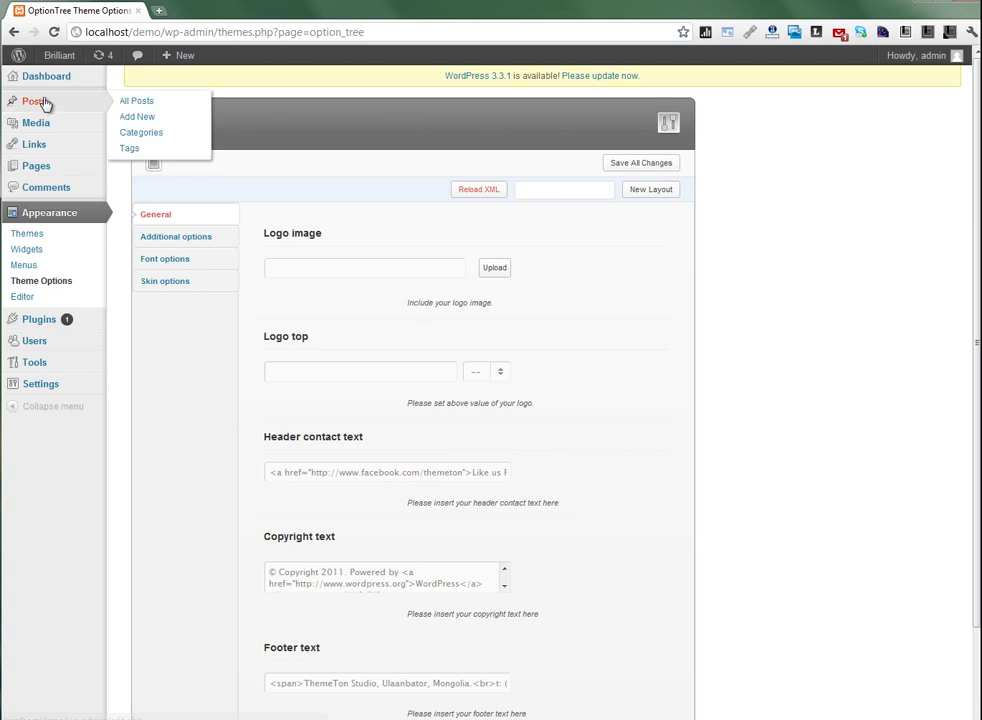
pyautogui.click(128, 118)
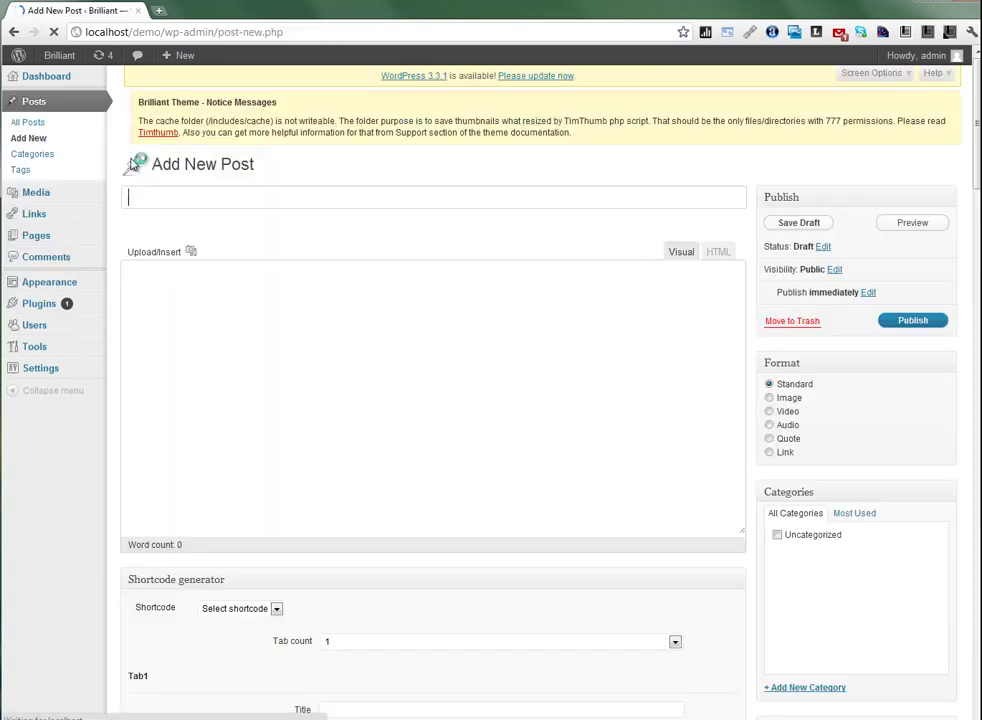
pyautogui.scroll(-5, 200, 320)
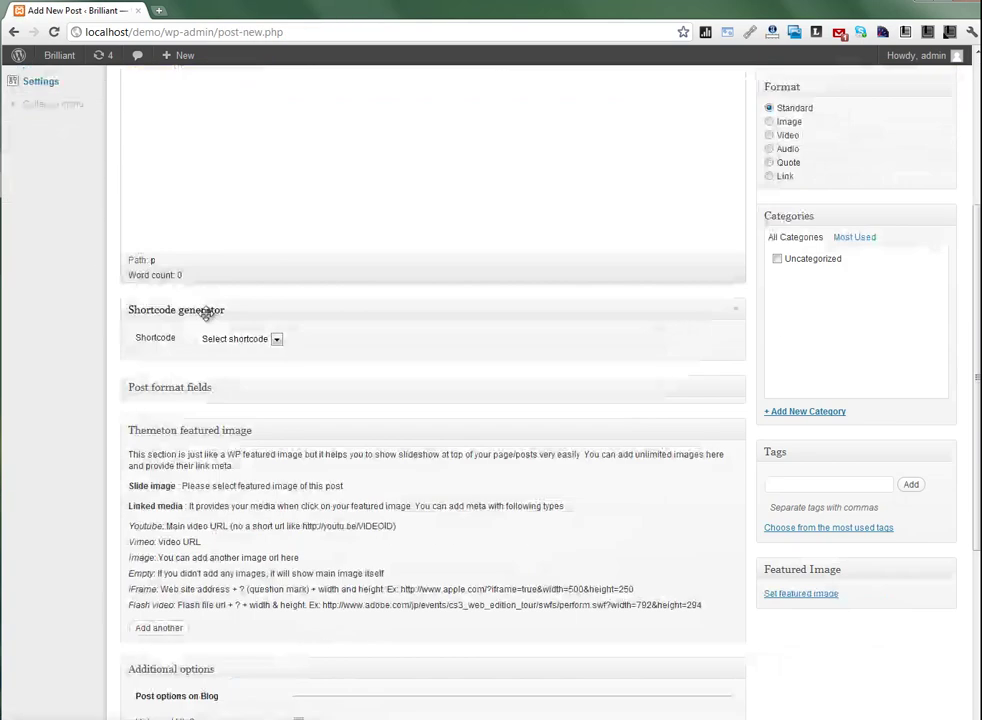
pyautogui.scroll(2, 200, 300)
pyautogui.scroll(-1, 212, 361)
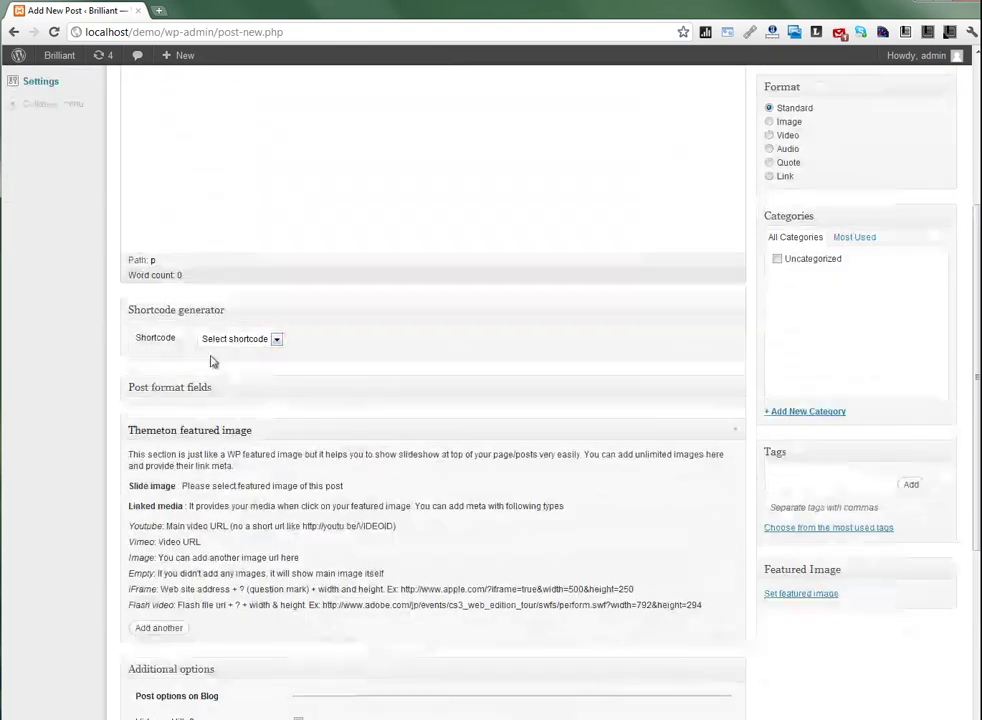
pyautogui.scroll(-1, 205, 364)
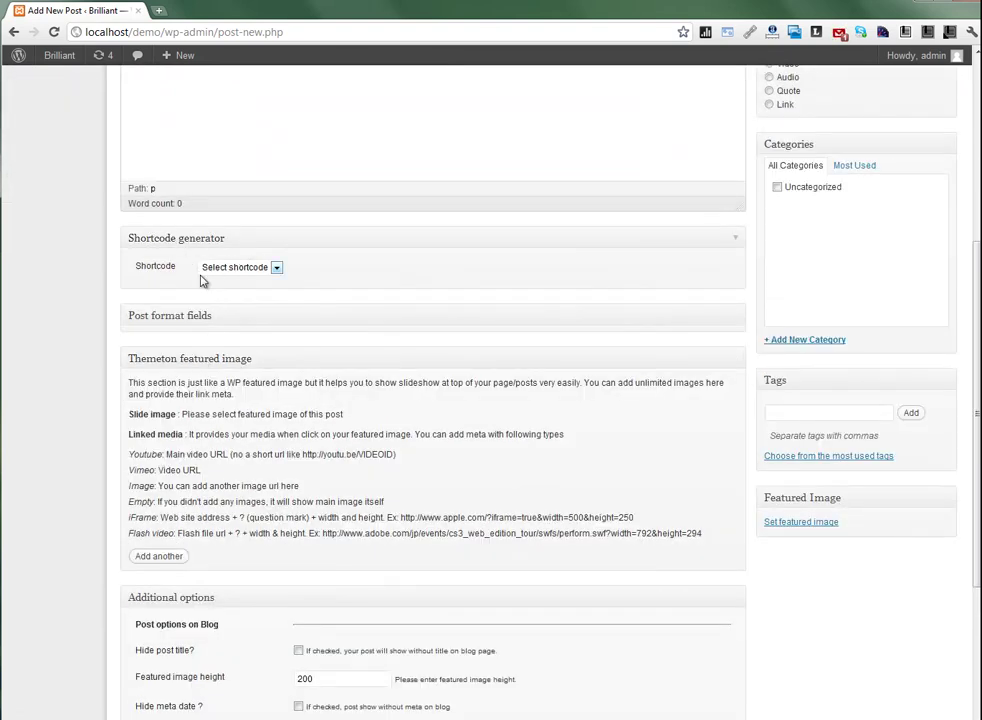
pyautogui.scroll(-2, 261, 342)
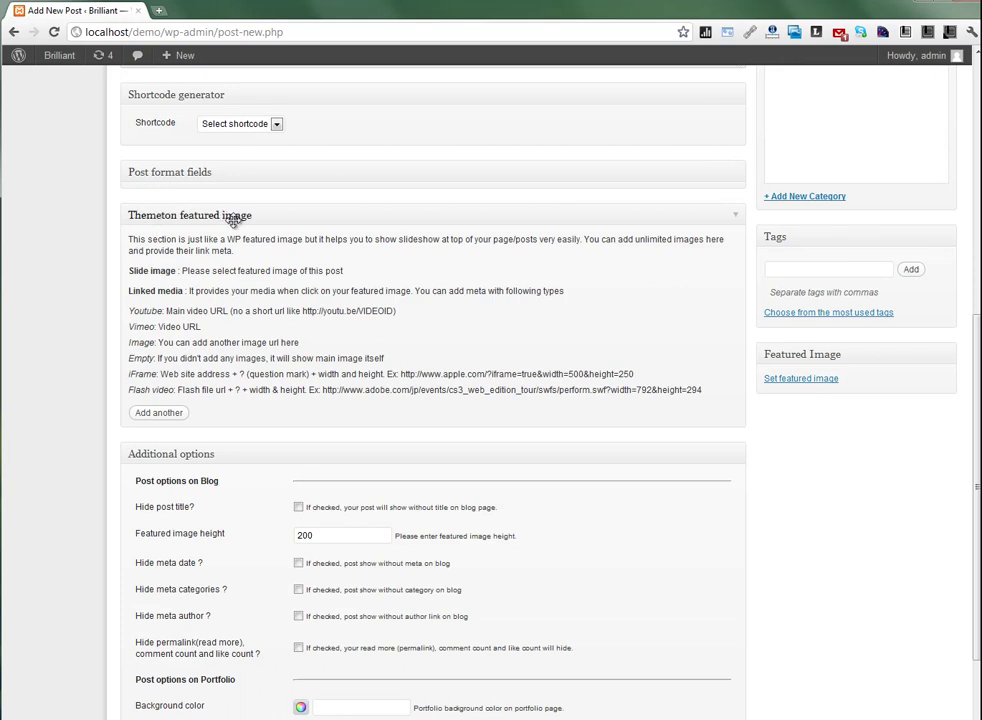
pyautogui.scroll(-1, 287, 298)
# - Add two Themeton featured image rows, remove both, and review the post format names
pyautogui.click(178, 309)
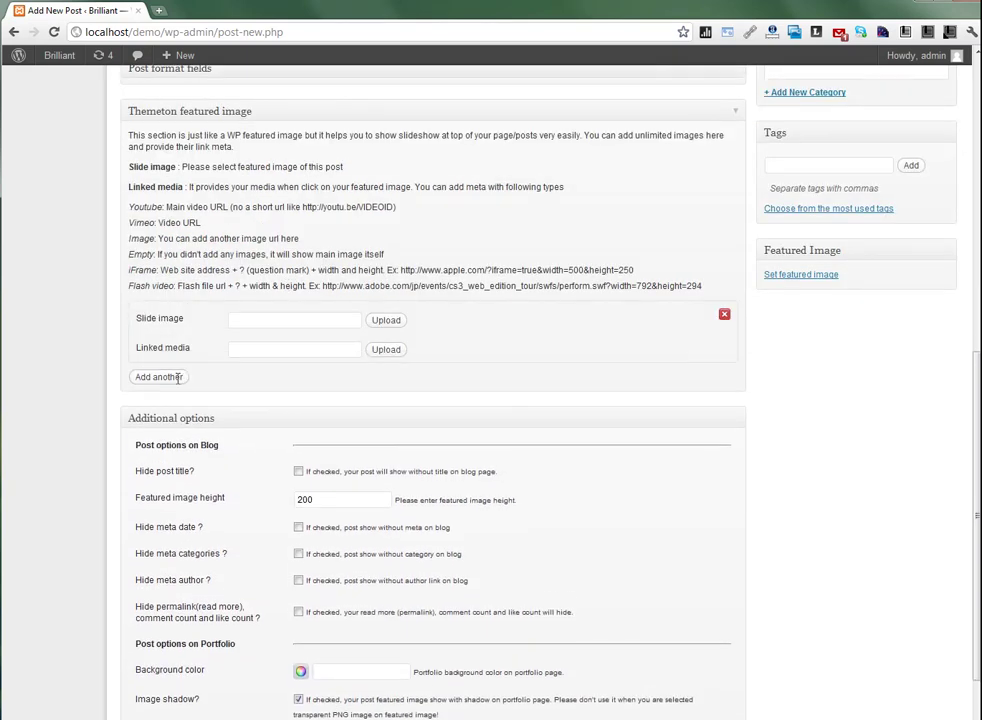
pyautogui.click(168, 394)
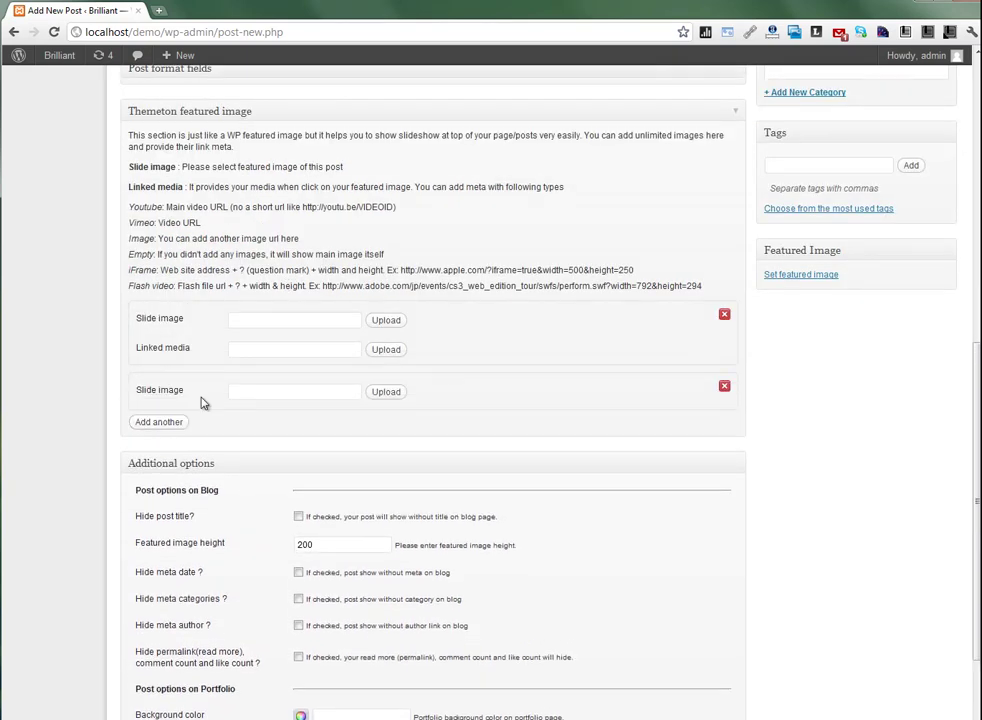
pyautogui.click(725, 387)
pyautogui.click(724, 315)
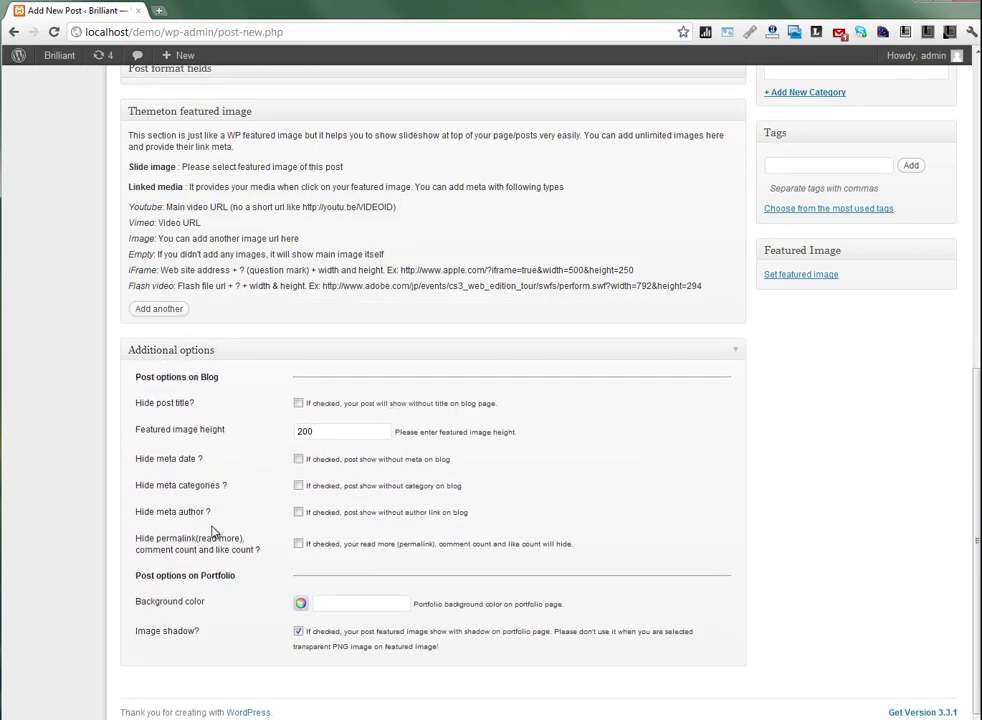
pyautogui.scroll(5, 212, 535)
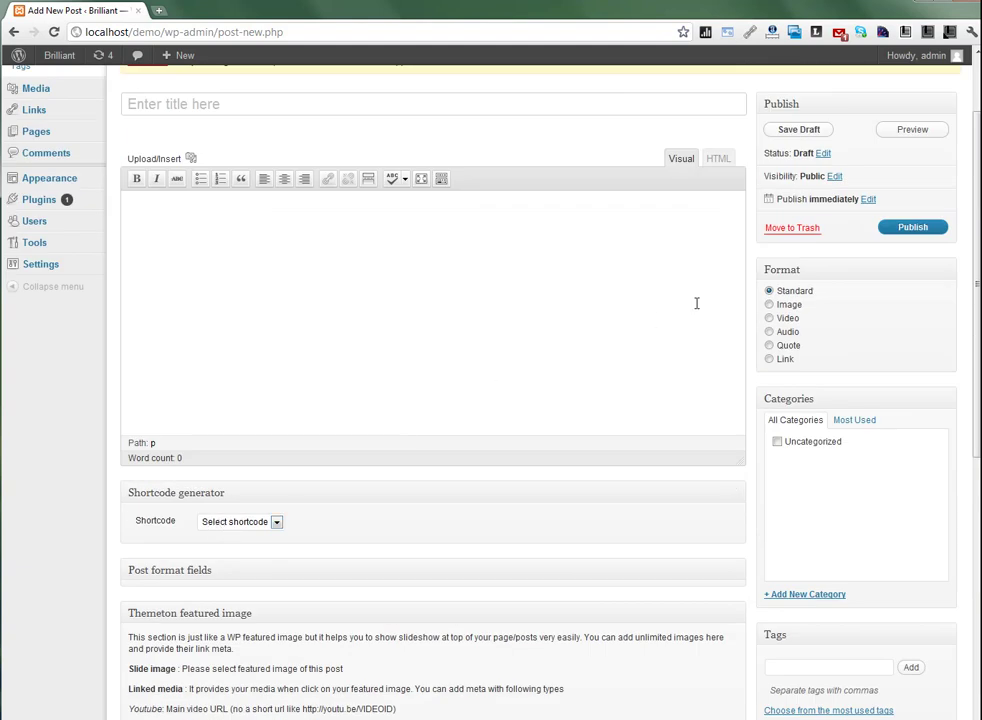
pyautogui.moveTo(801, 358); pyautogui.dragTo(777, 303)
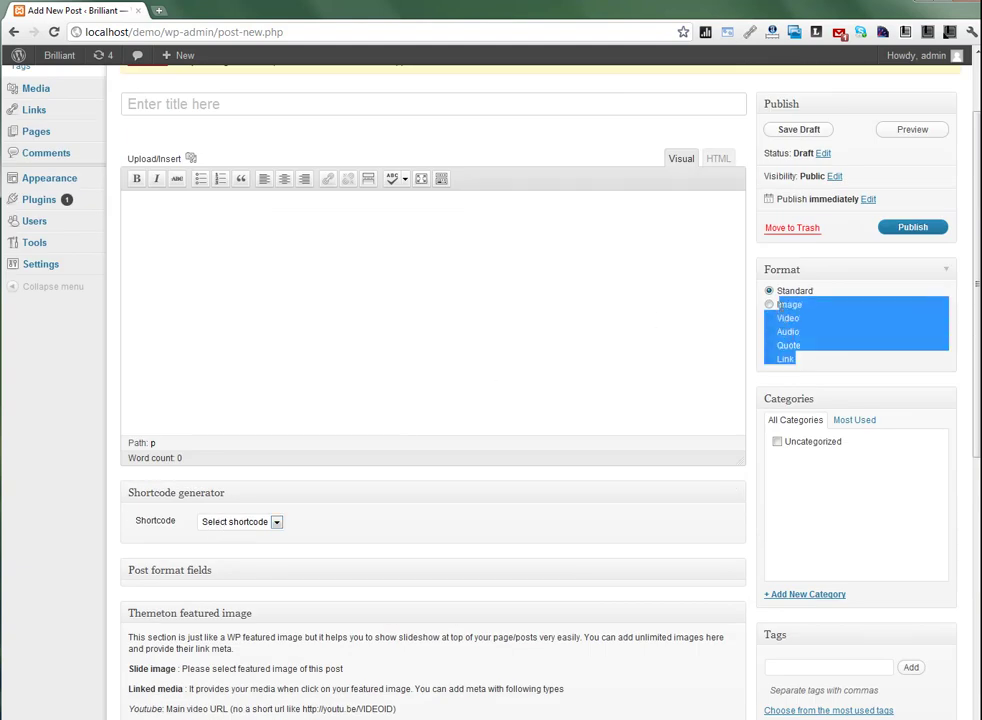
pyautogui.click(833, 331)
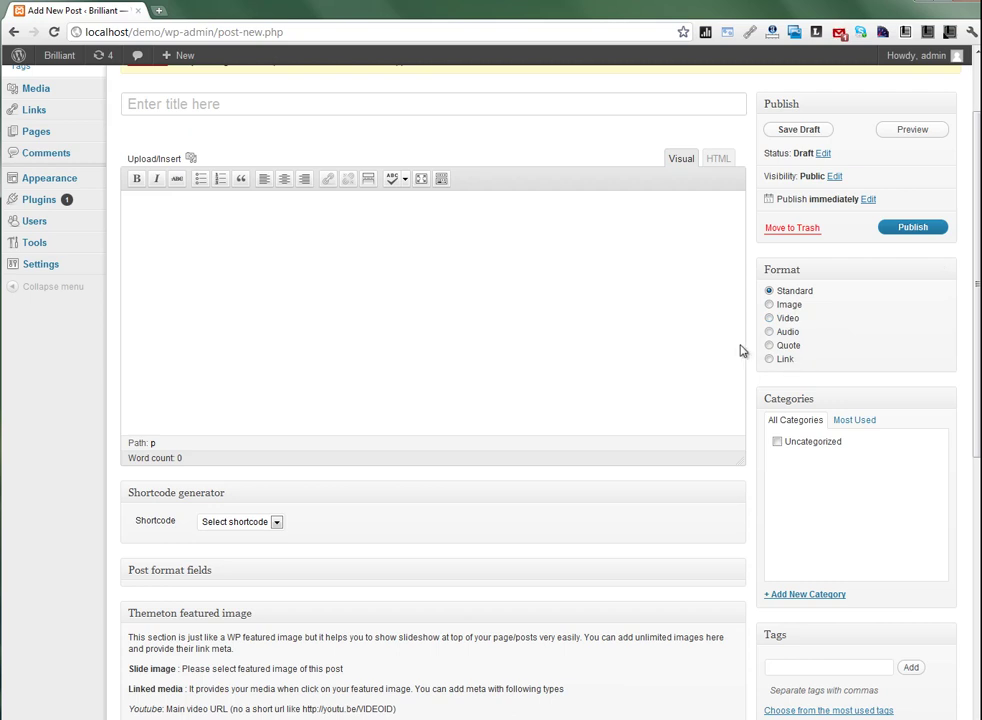
# - Read the Brilliant Theme notice that the includes/cache folder needs 777 permissions
pyautogui.scroll(-5, 735, 351)
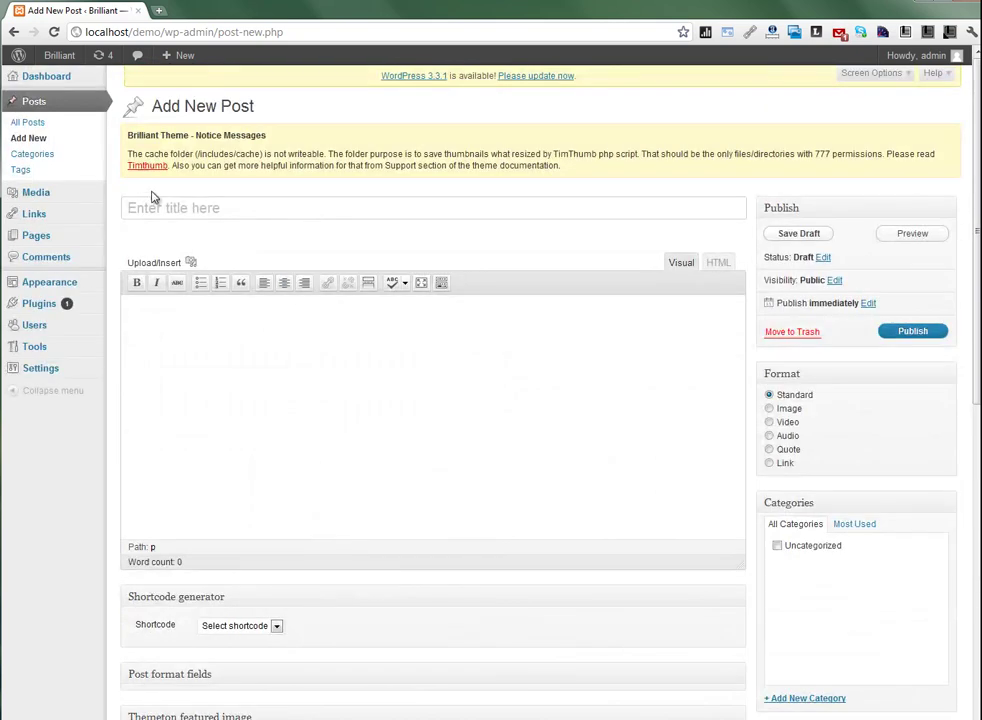
pyautogui.moveTo(128, 134); pyautogui.dragTo(281, 131)
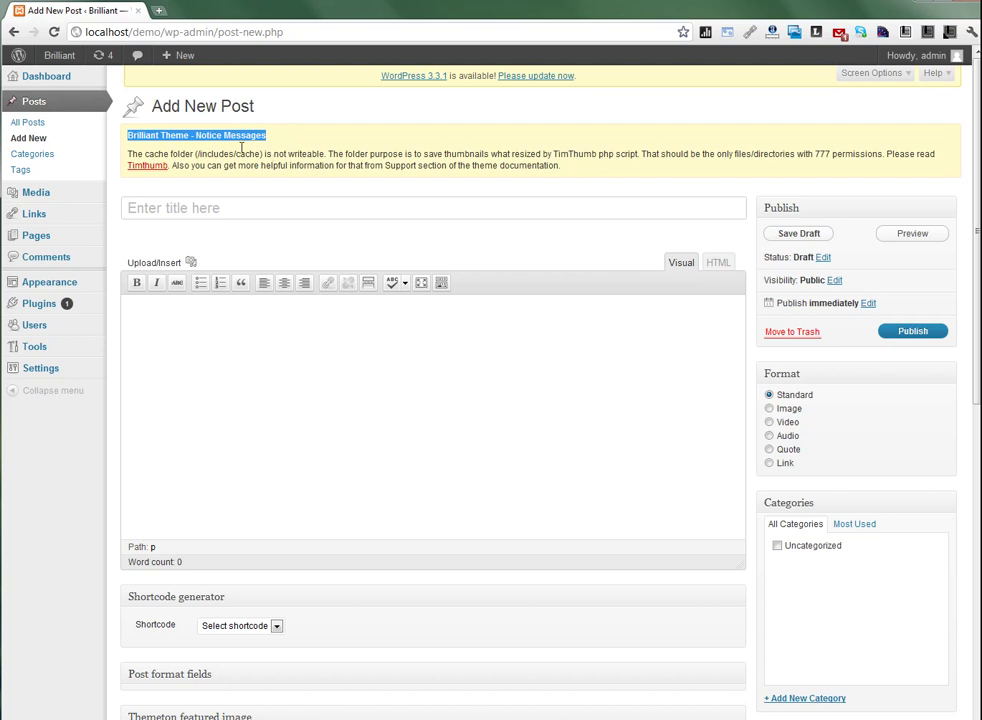
pyautogui.moveTo(233, 154); pyautogui.dragTo(254, 153)
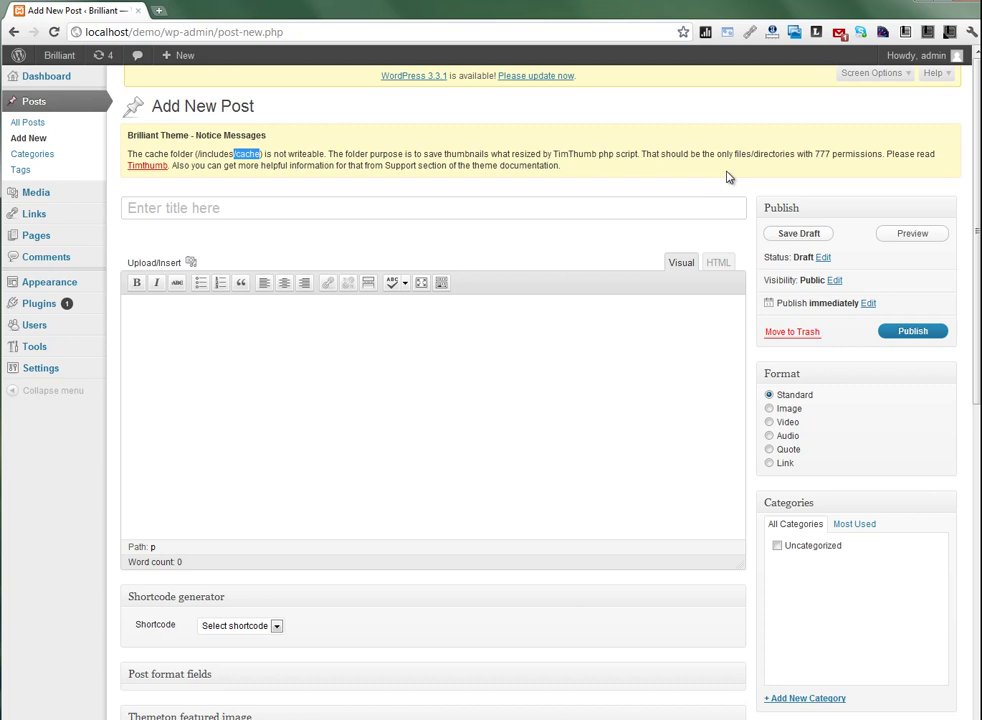
pyautogui.click(817, 154)
pyautogui.moveTo(474, 166); pyautogui.dragTo(555, 168)
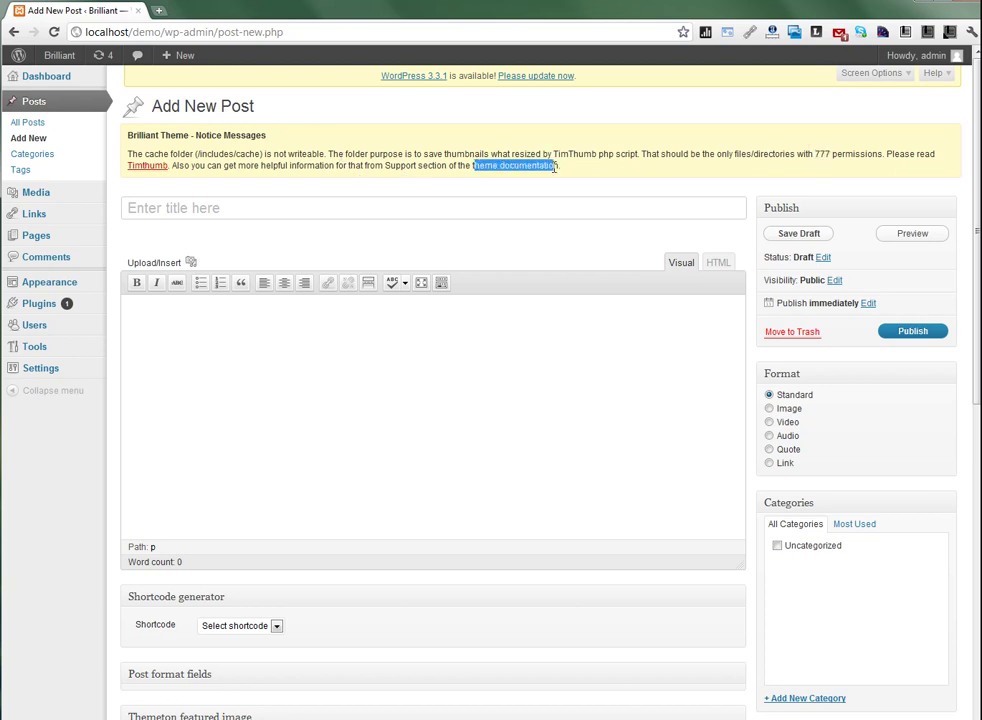
pyautogui.click(512, 283)
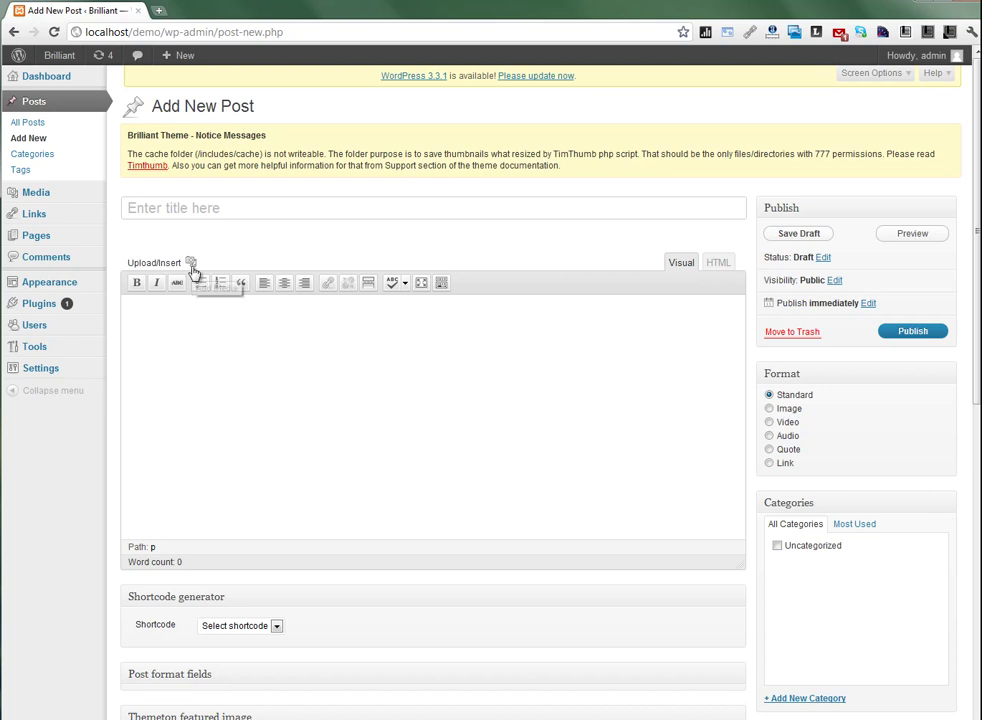
# - Preview the Brilliant-styled Hello world! post in a new site tab, then return to Add New Post
pyautogui.middleClick(46, 60)
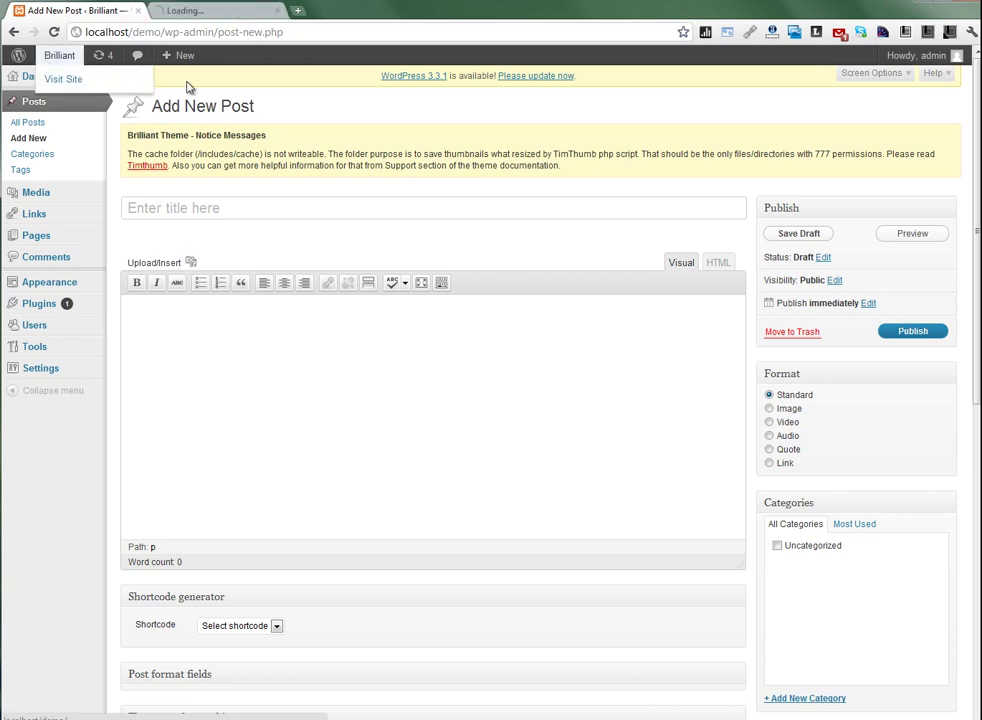
pyautogui.click(201, 12)
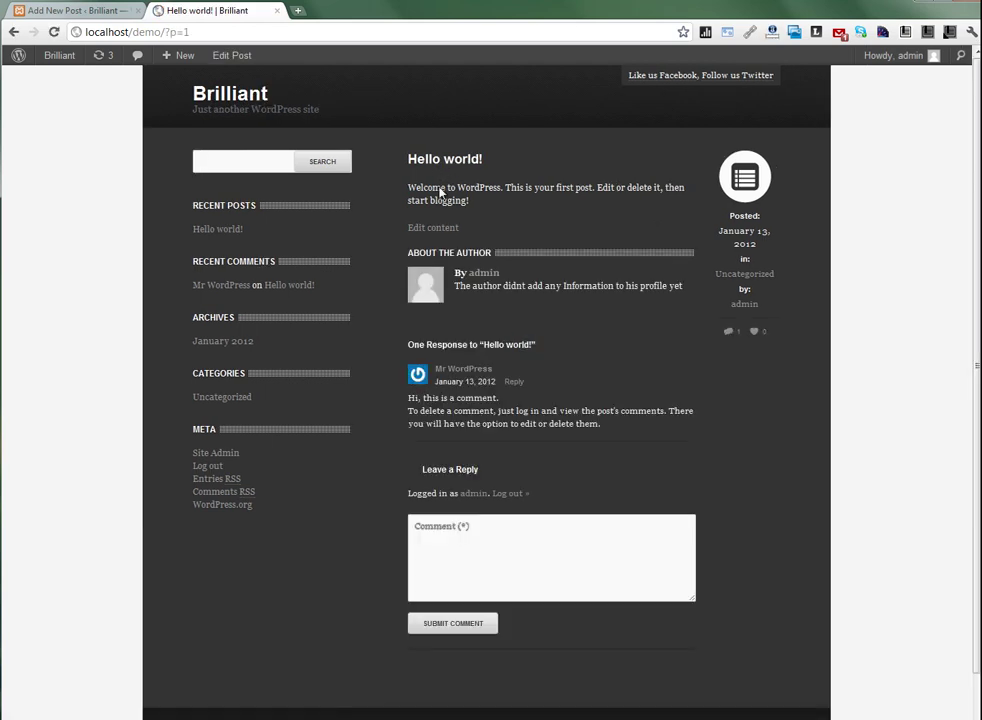
pyautogui.scroll(-1, 526, 417)
pyautogui.scroll(1, 542, 413)
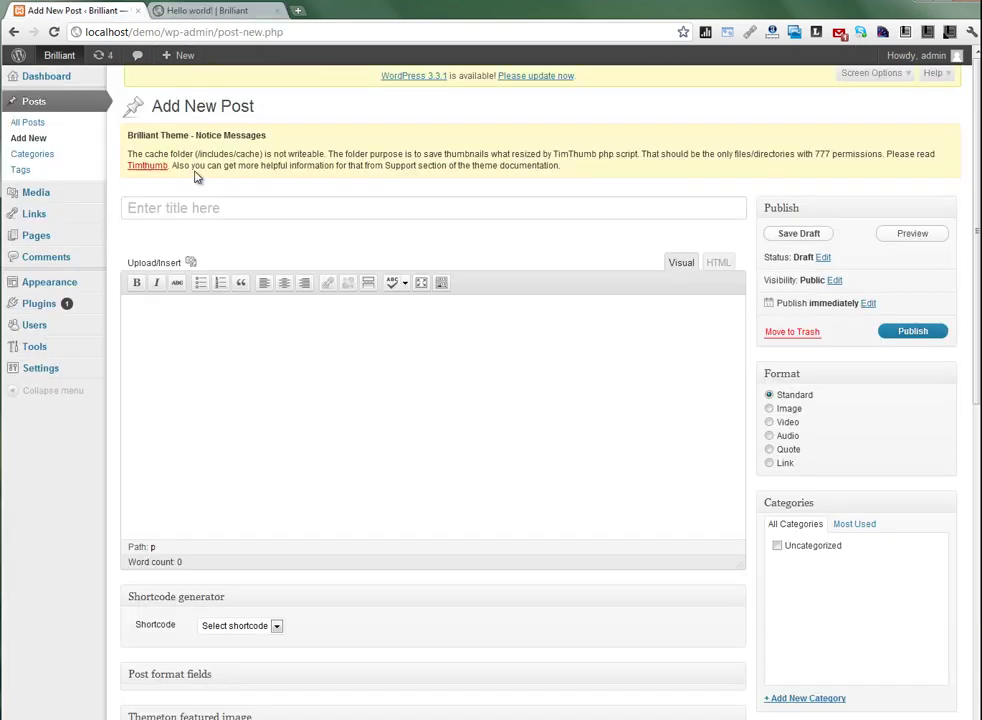
pyautogui.click(72, 10)
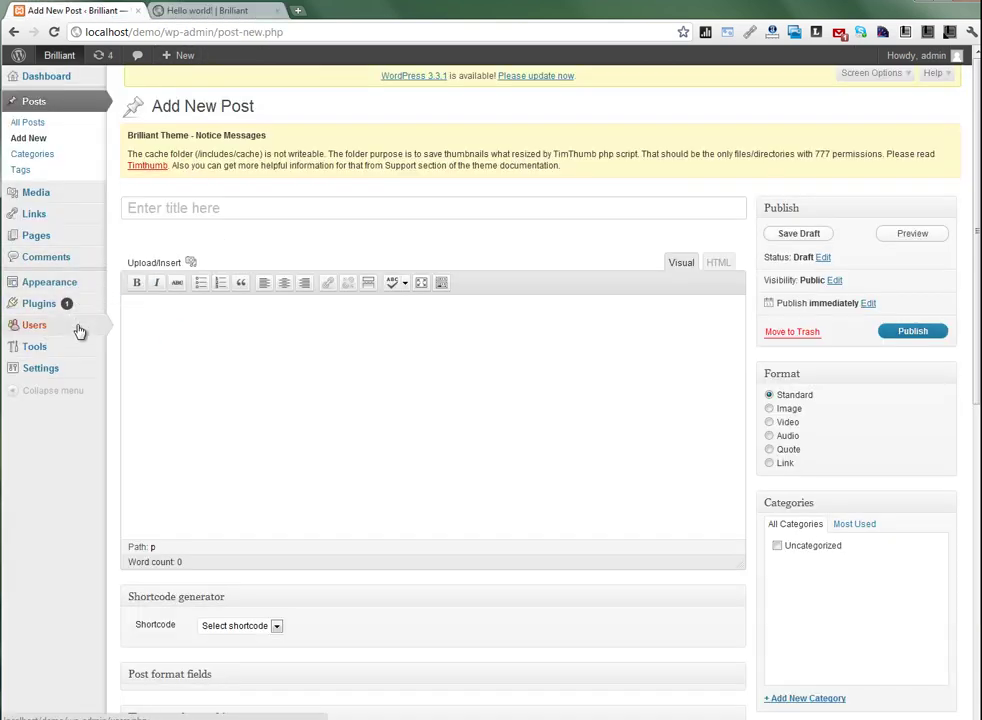
# - Install the WordPress Importer 0.5 plugin from Tools > Import and open the Import WordPress page
pyautogui.moveTo(77, 312)
pyautogui.moveTo(60, 349)
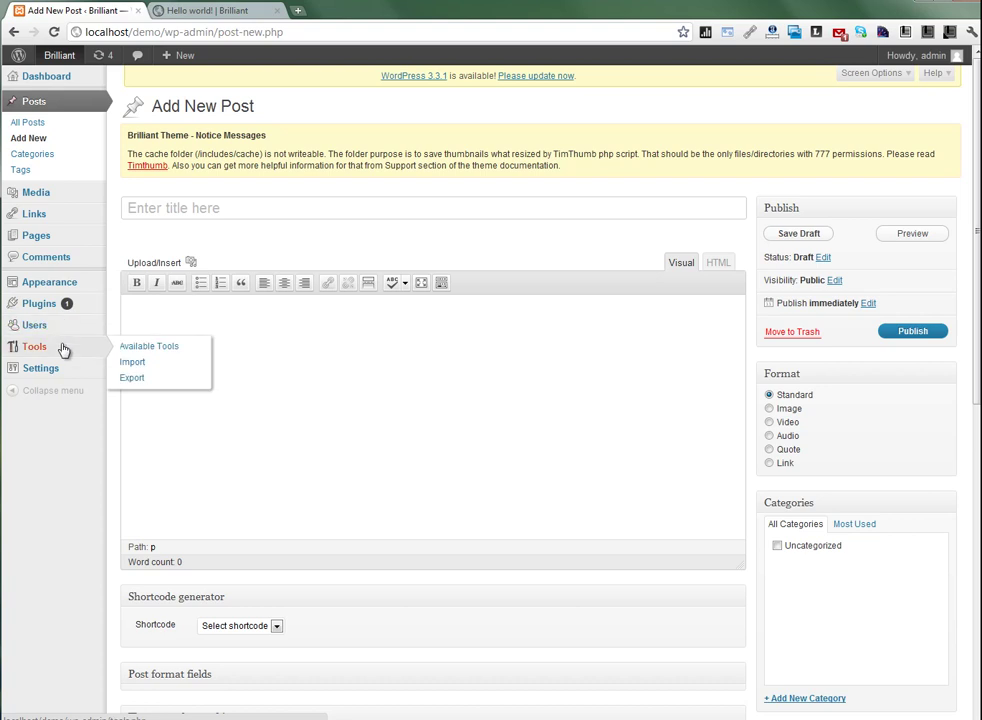
pyautogui.click(140, 363)
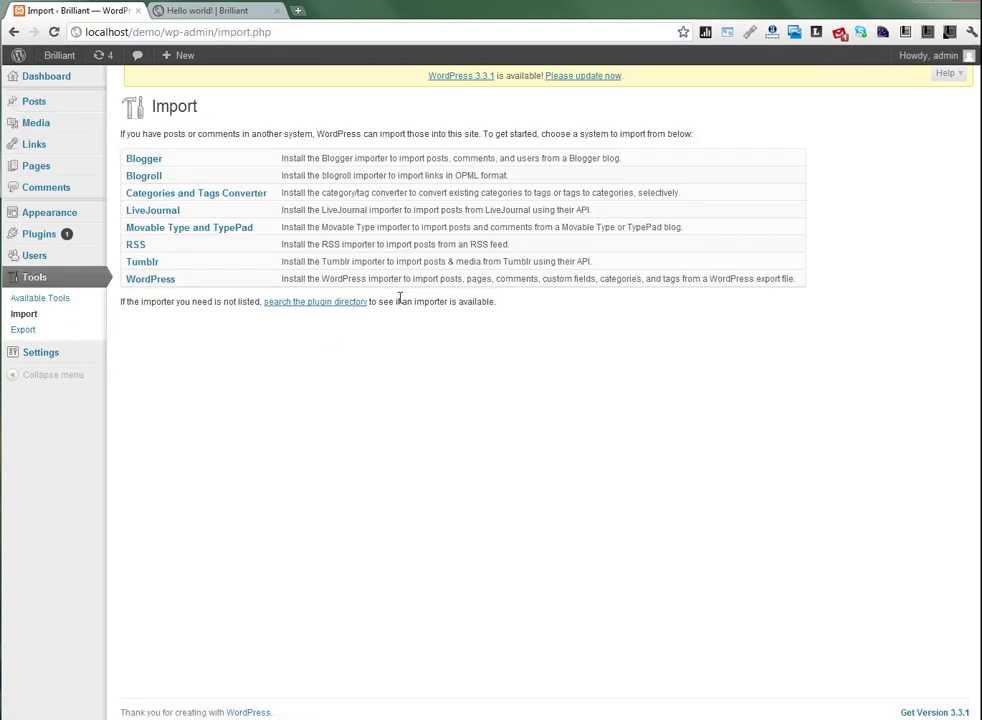
pyautogui.click(155, 280)
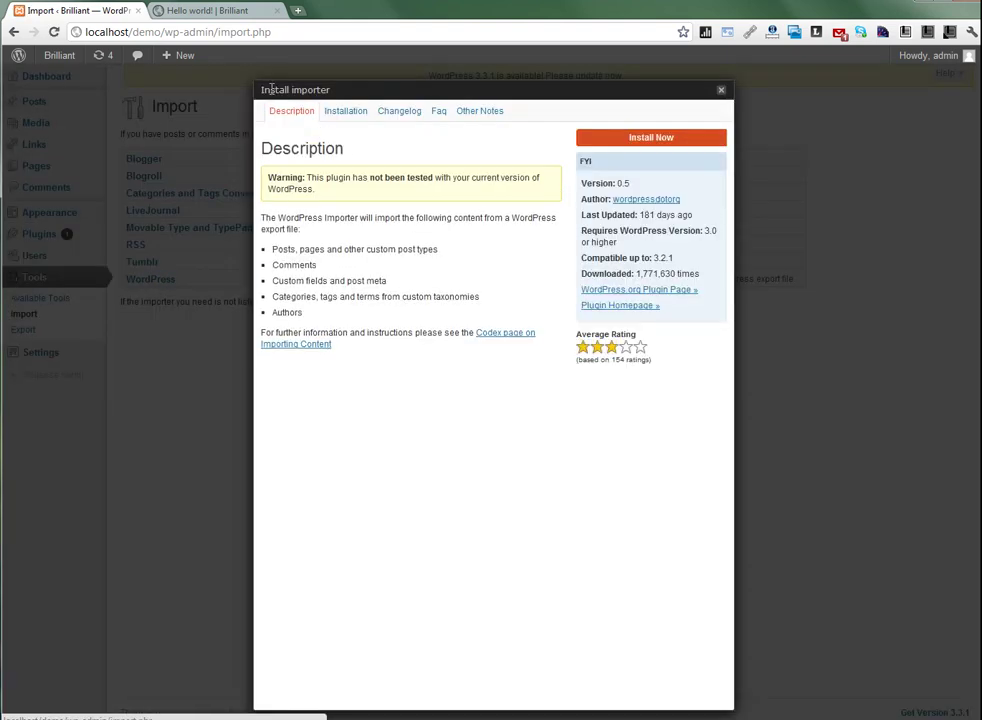
pyautogui.click(651, 137)
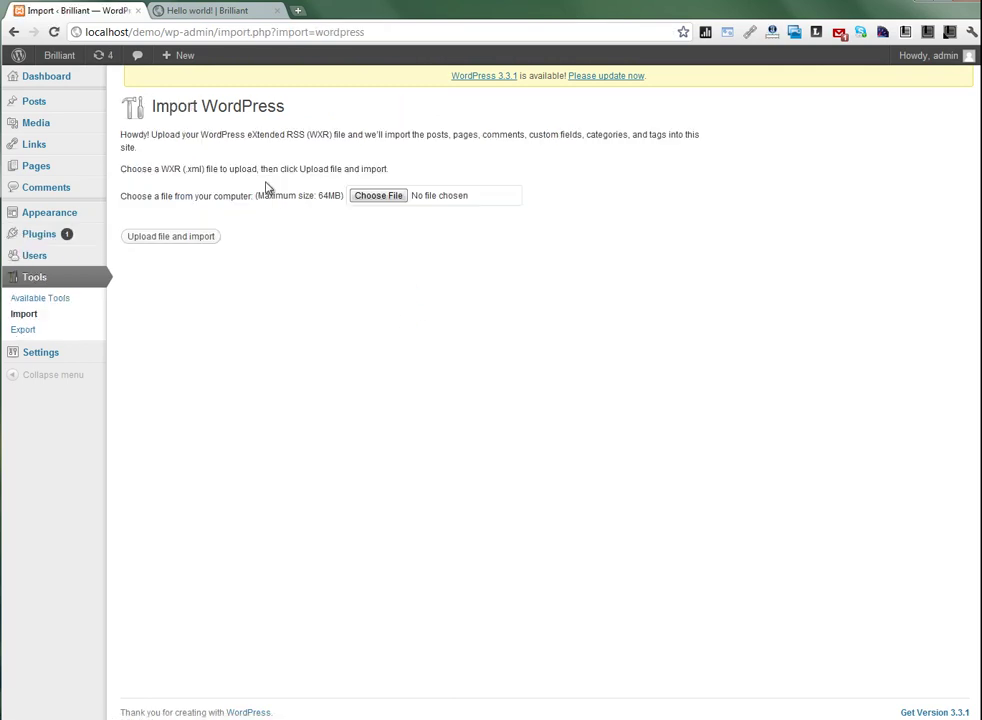
# - Upload and import dummy_data.xml, noting the failed media items in the results
pyautogui.moveTo(180, 168); pyautogui.dragTo(204, 170)
pyautogui.click(377, 198)
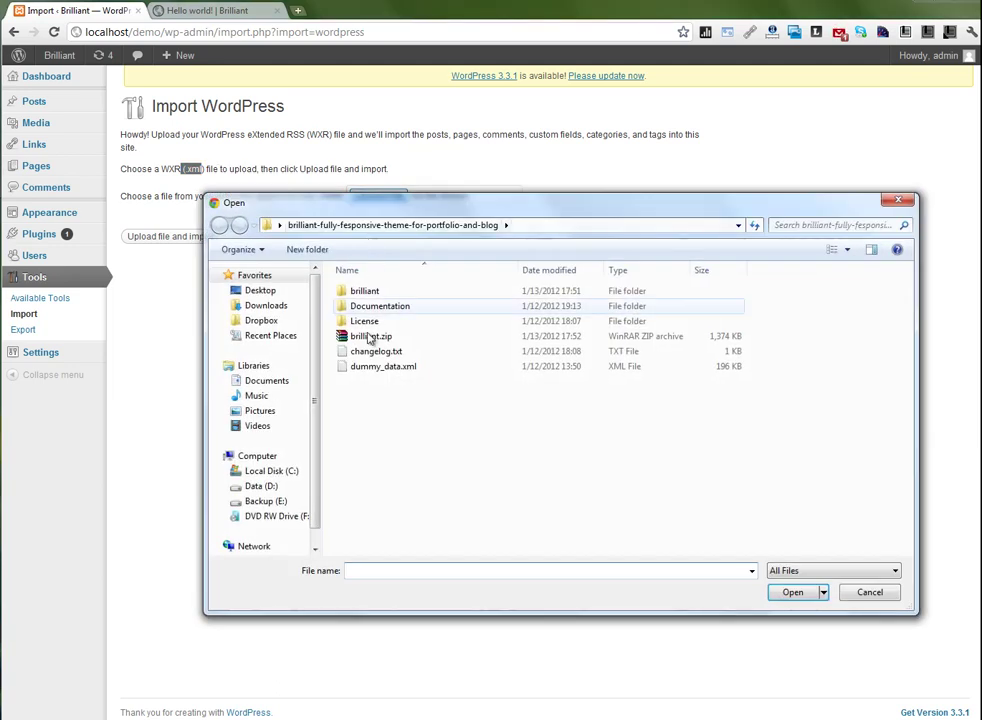
pyautogui.click(366, 370)
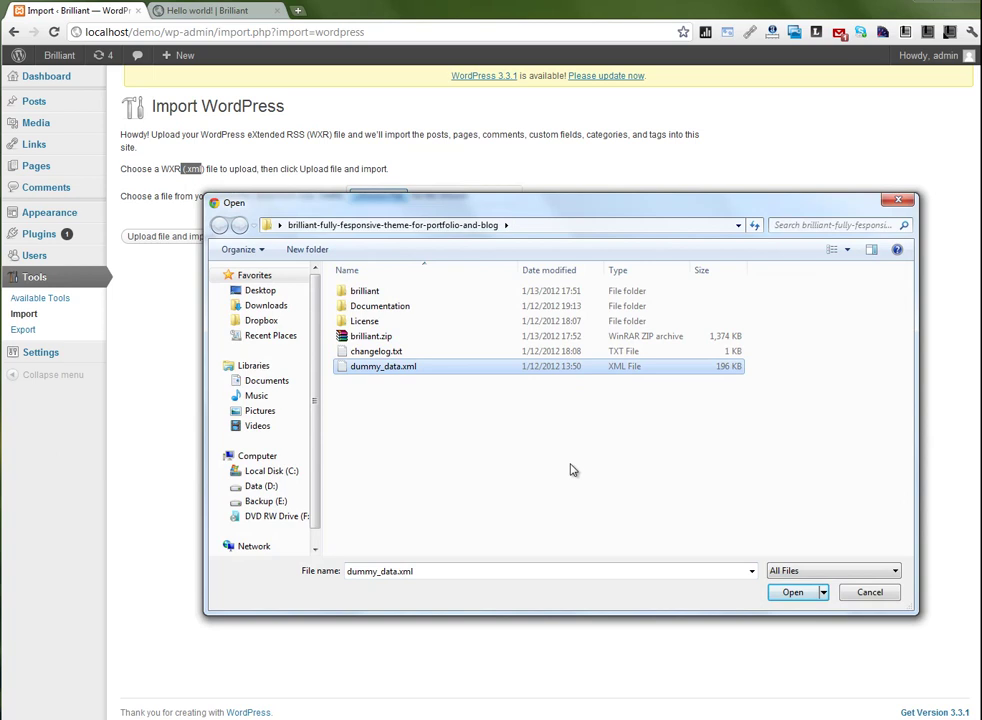
pyautogui.click(785, 596)
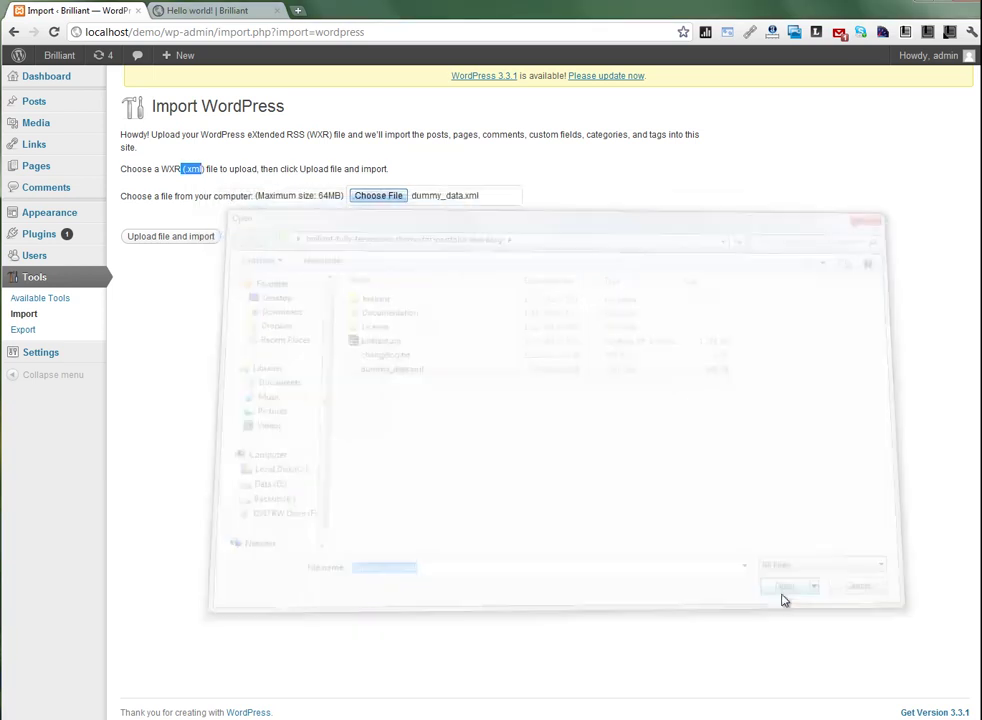
pyautogui.click(198, 241)
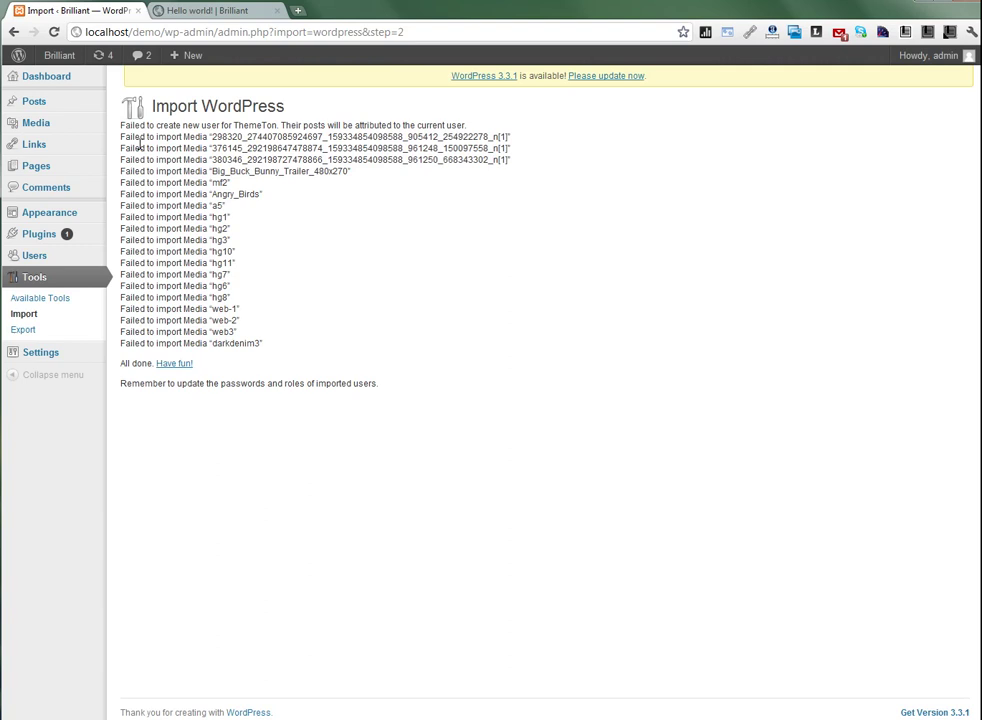
pyautogui.moveTo(139, 145); pyautogui.dragTo(237, 258)
pyautogui.click(323, 267)
# - Reload the site tab and scroll the home page's imported portfolio posts, categories and videos
pyautogui.moveTo(61, 60)
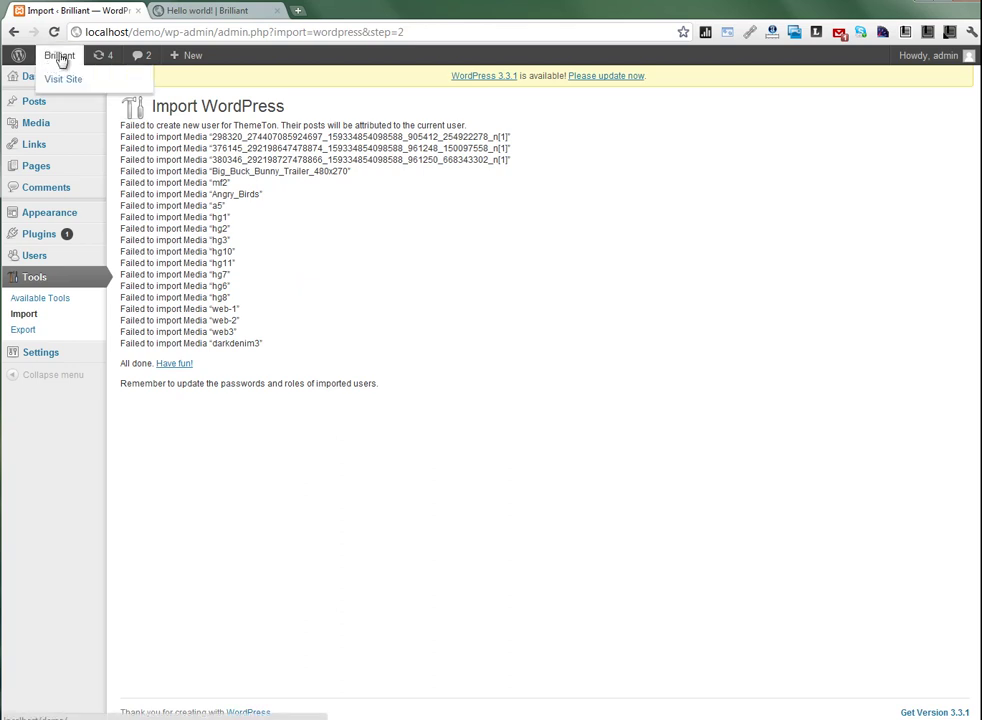
pyautogui.click(181, 11)
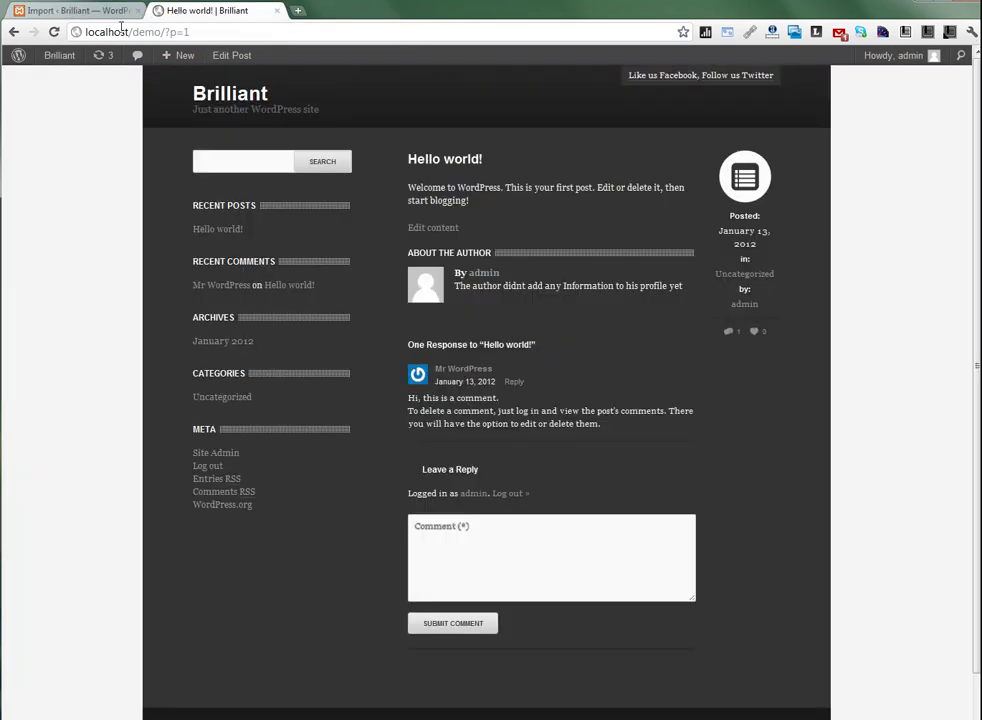
pyautogui.click(52, 33)
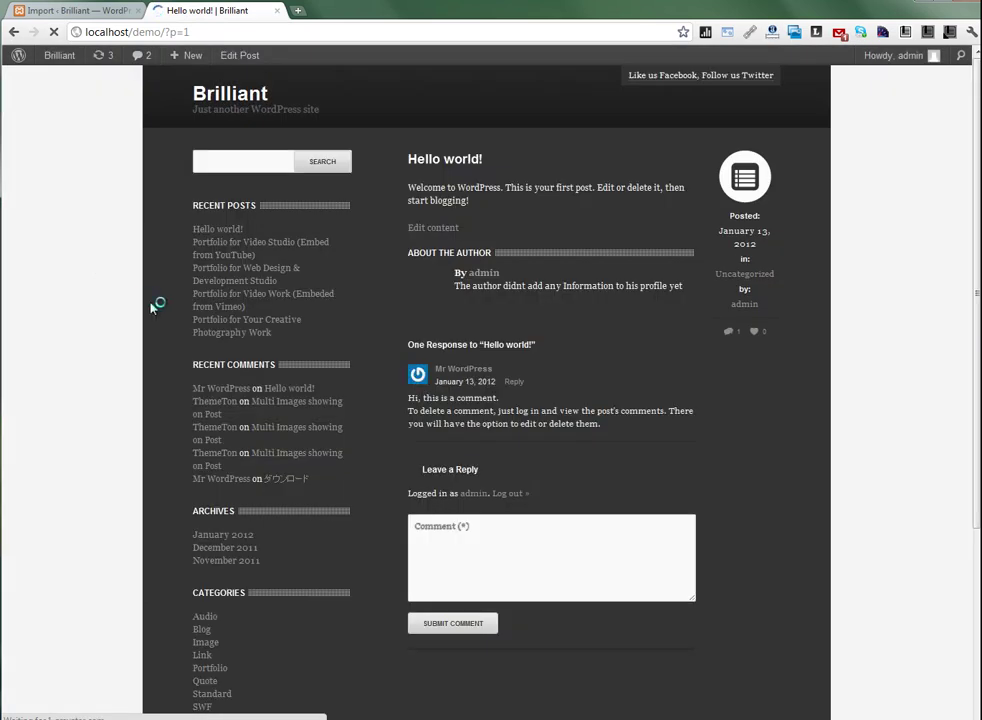
pyautogui.scroll(-3, 160, 310)
pyautogui.scroll(3, 219, 337)
pyautogui.click(195, 95)
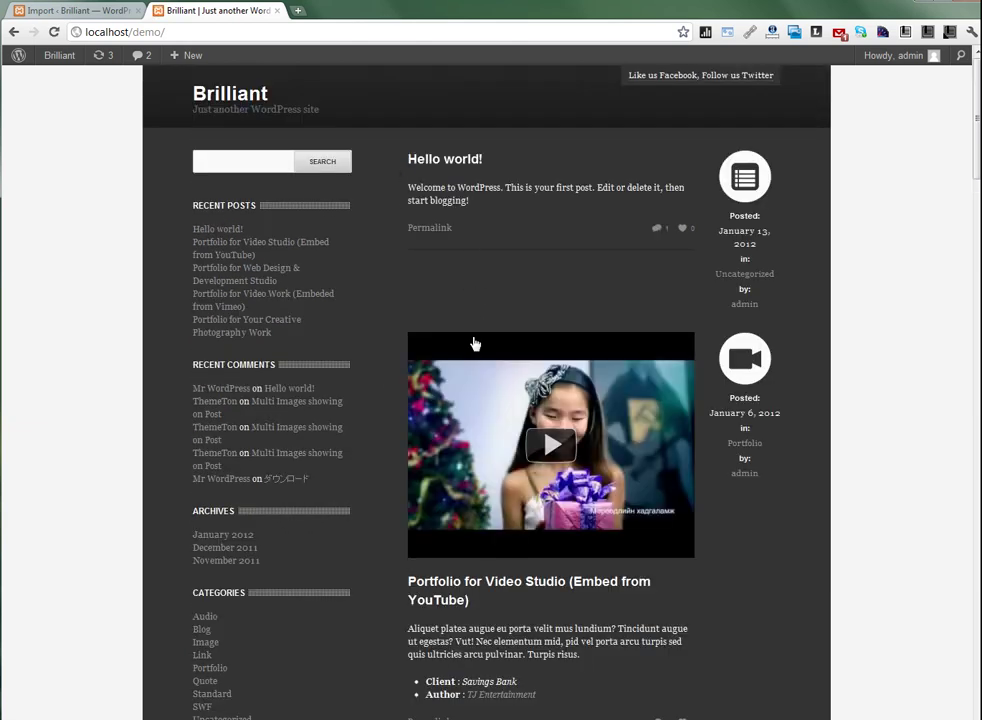
pyautogui.scroll(-5, 432, 380)
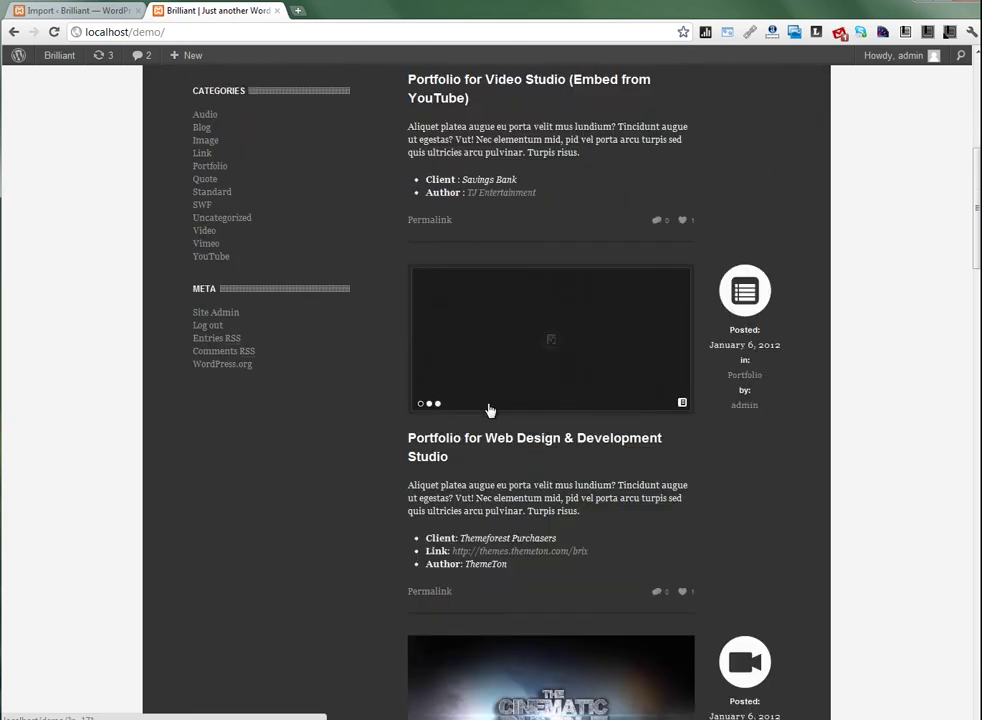
pyautogui.scroll(-5, 590, 415)
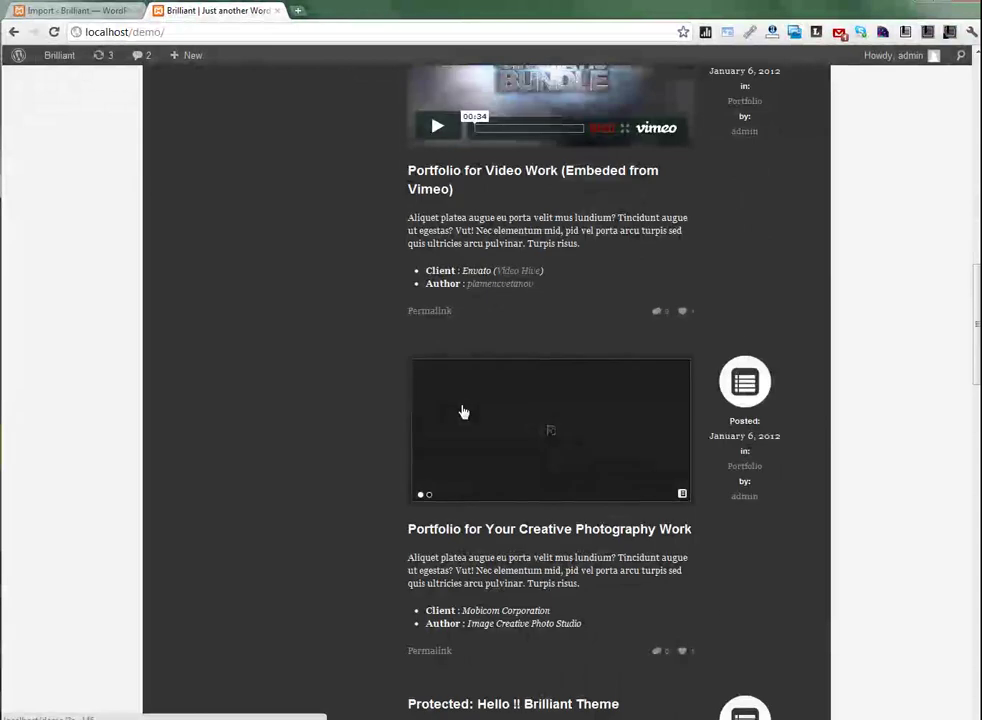
pyautogui.scroll(1, 462, 410)
pyautogui.scroll(10, 462, 410)
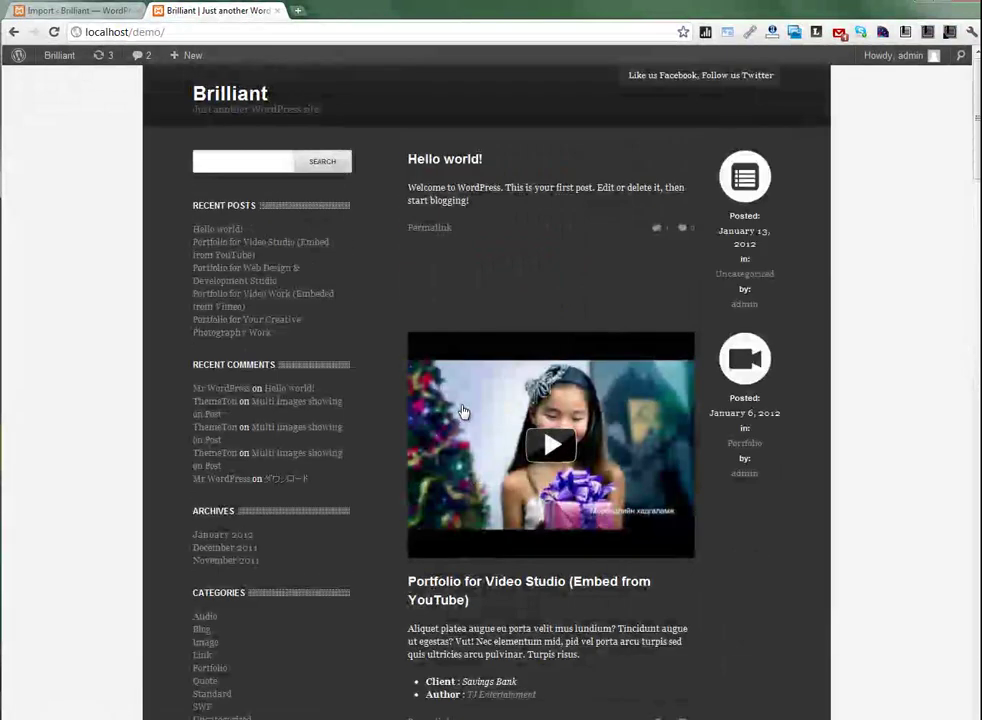
# - Assign the 'main' menu to the Primary Navigation theme location in Appearance > Menus
pyautogui.click(62, 9)
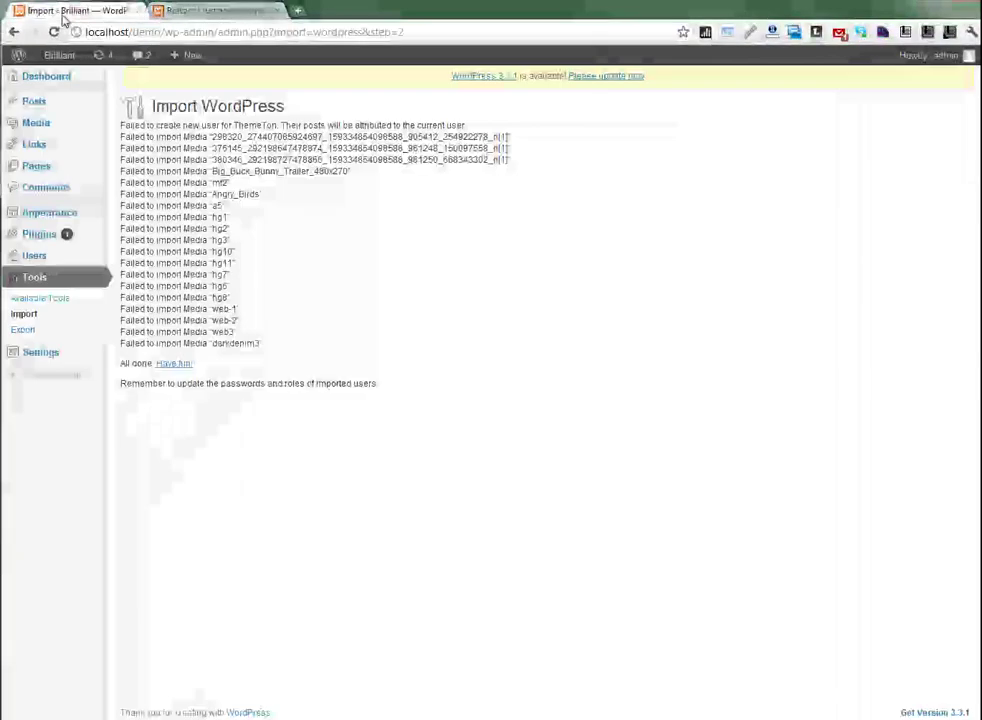
pyautogui.moveTo(92, 213)
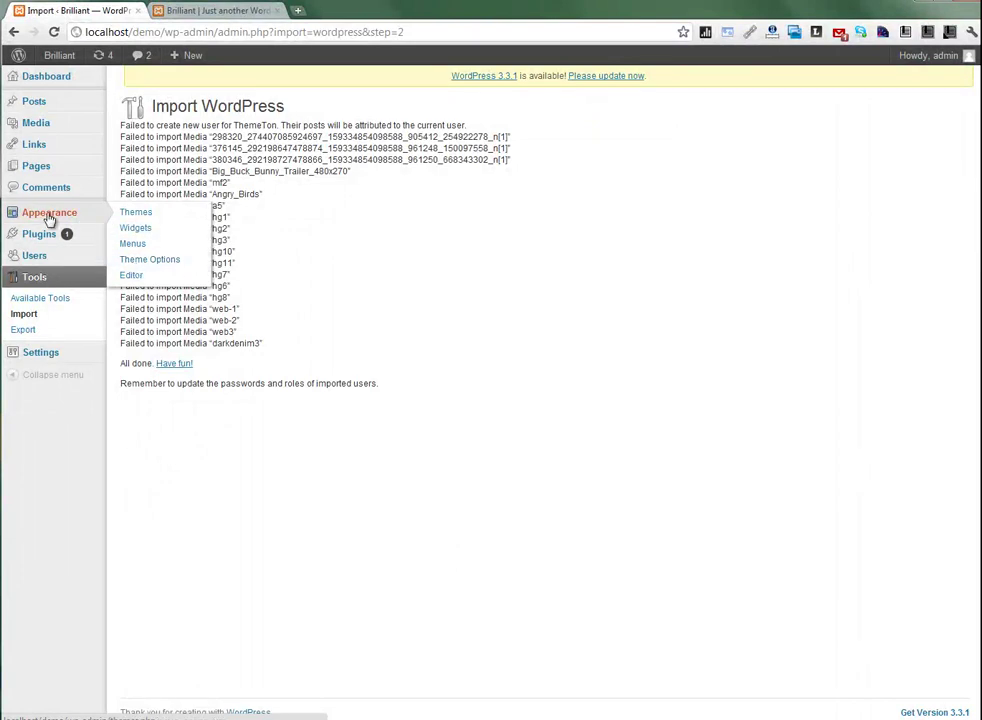
pyautogui.click(140, 244)
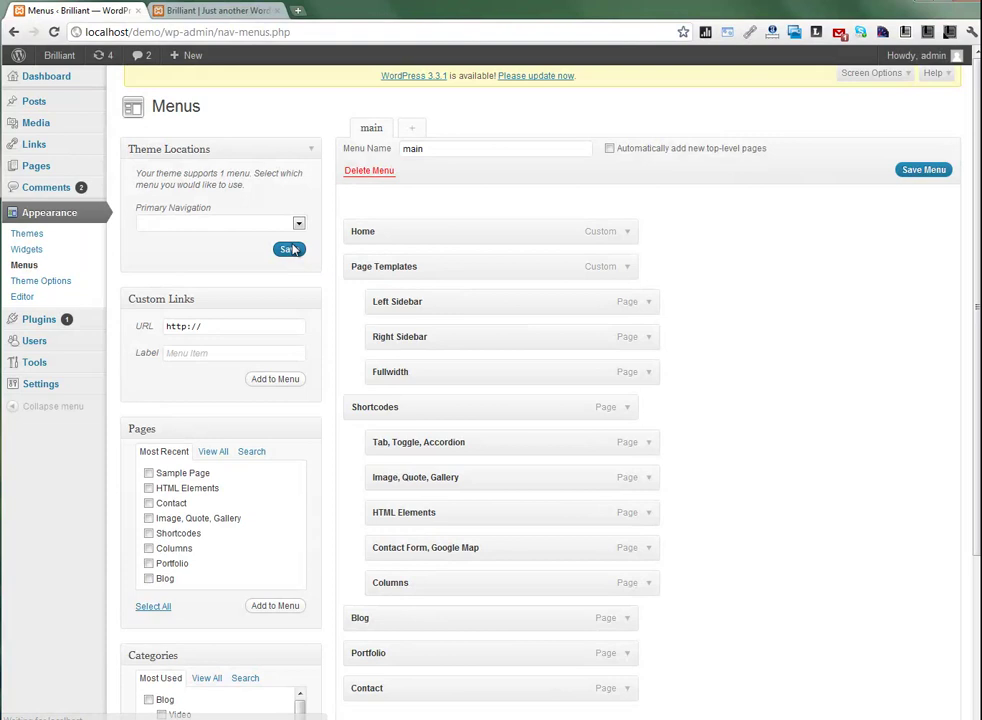
pyautogui.click(285, 227)
pyautogui.click(246, 249)
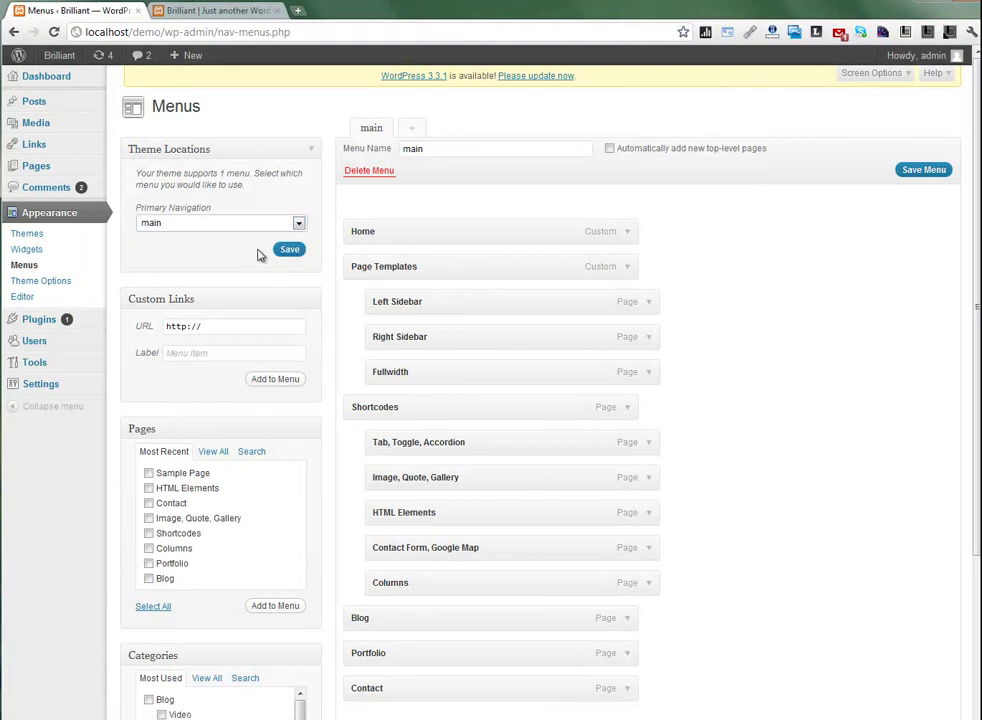
# - Reload the site to check the new header menu and follow its Home link
pyautogui.click(215, 10)
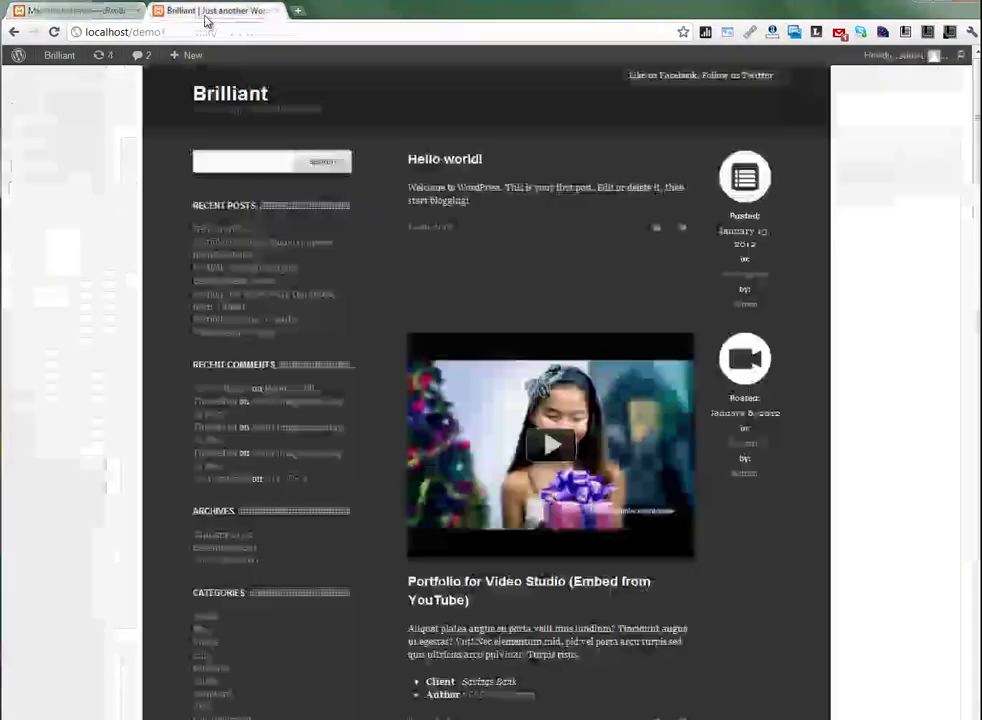
pyautogui.press('F5')
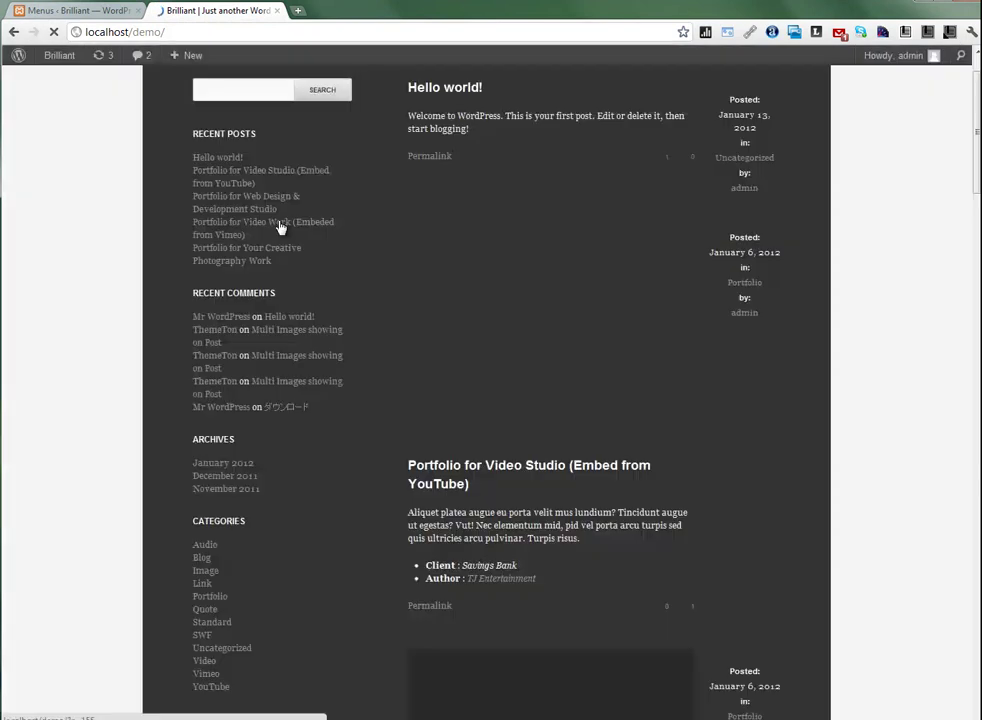
pyautogui.scroll(-4, 281, 225)
pyautogui.scroll(4, 281, 228)
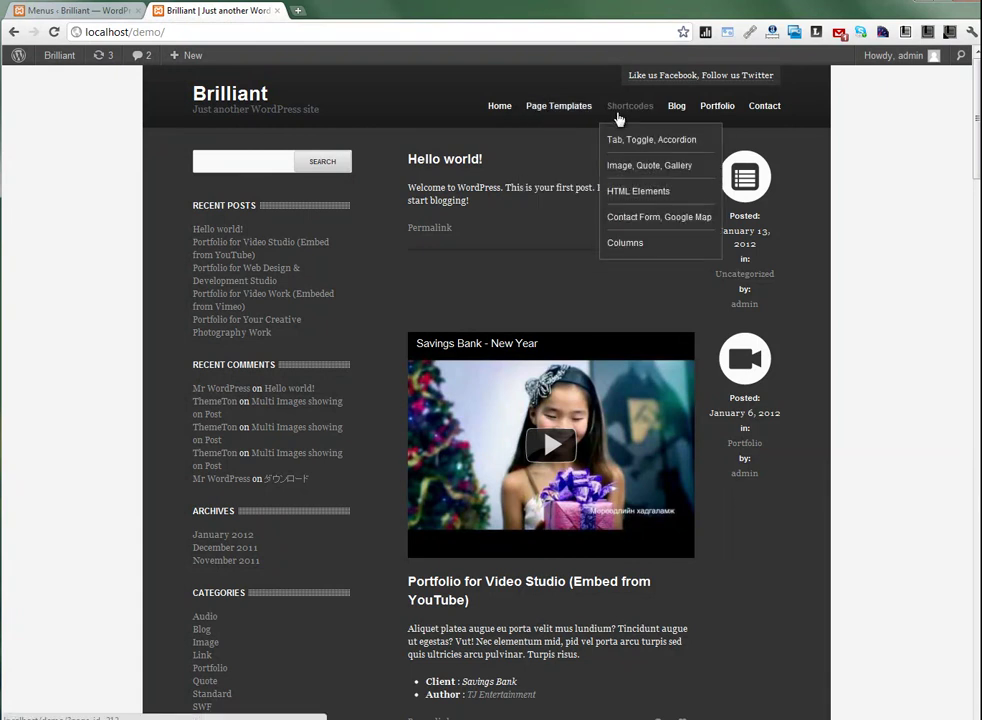
pyautogui.moveTo(641, 123)
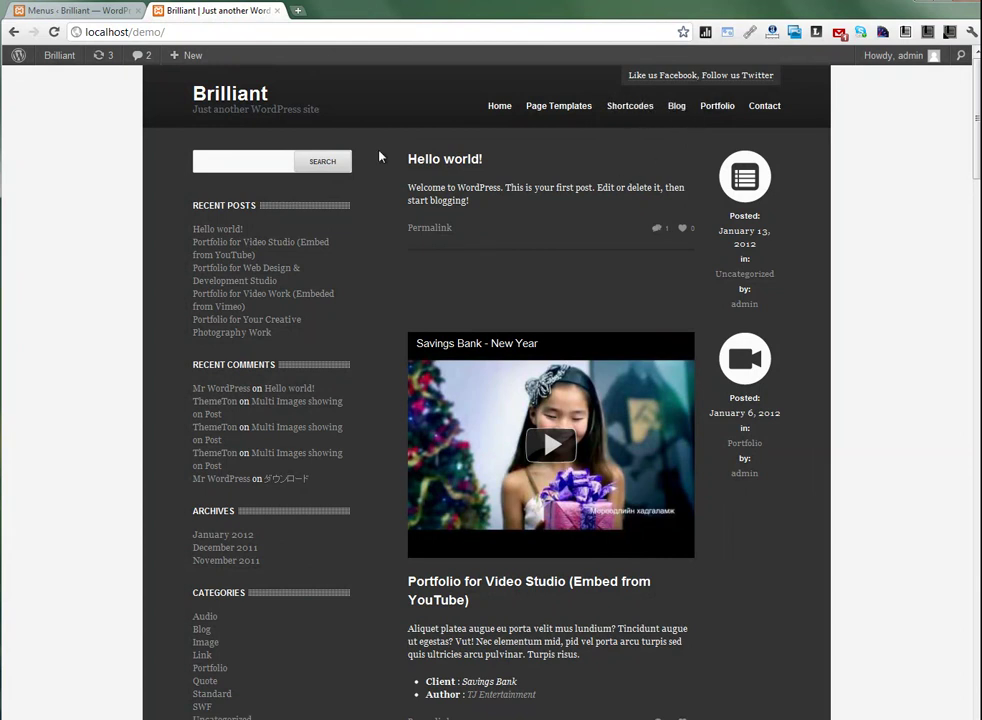
pyautogui.click(499, 106)
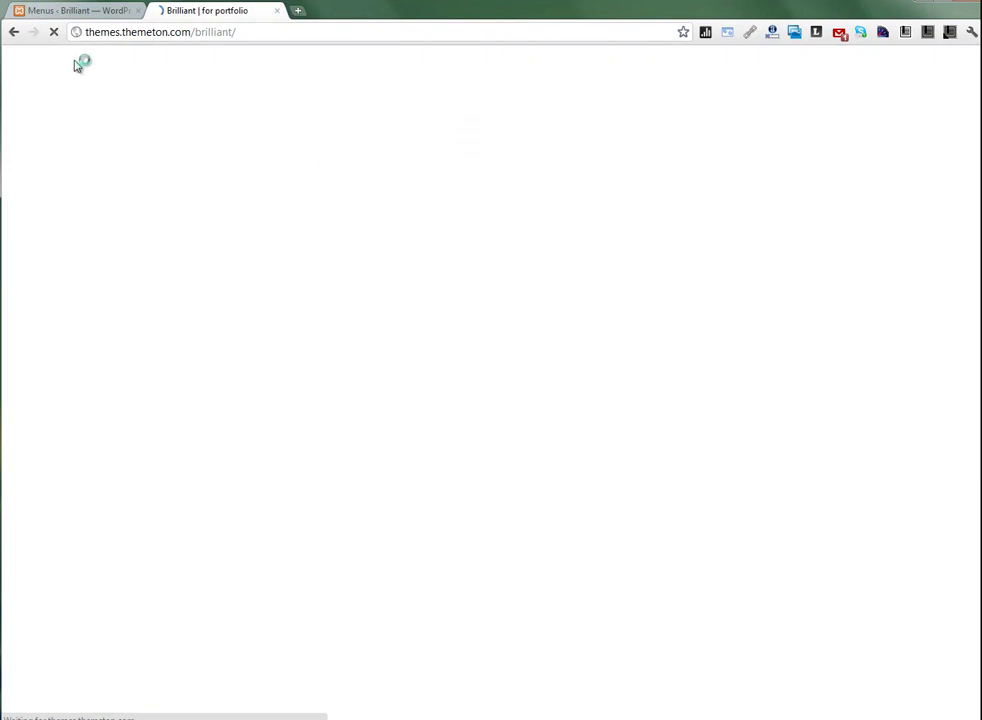
pyautogui.click(13, 36)
pyautogui.click(75, 10)
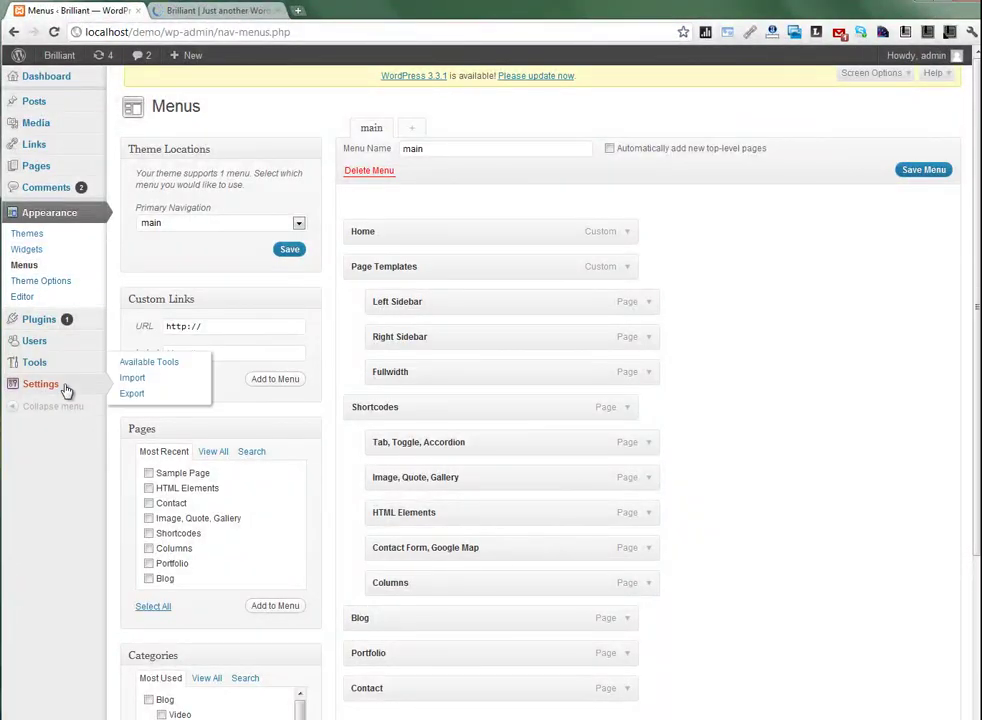
# - Set a static front page of Portfolio in Reading Settings and save the changes
pyautogui.moveTo(66, 391)
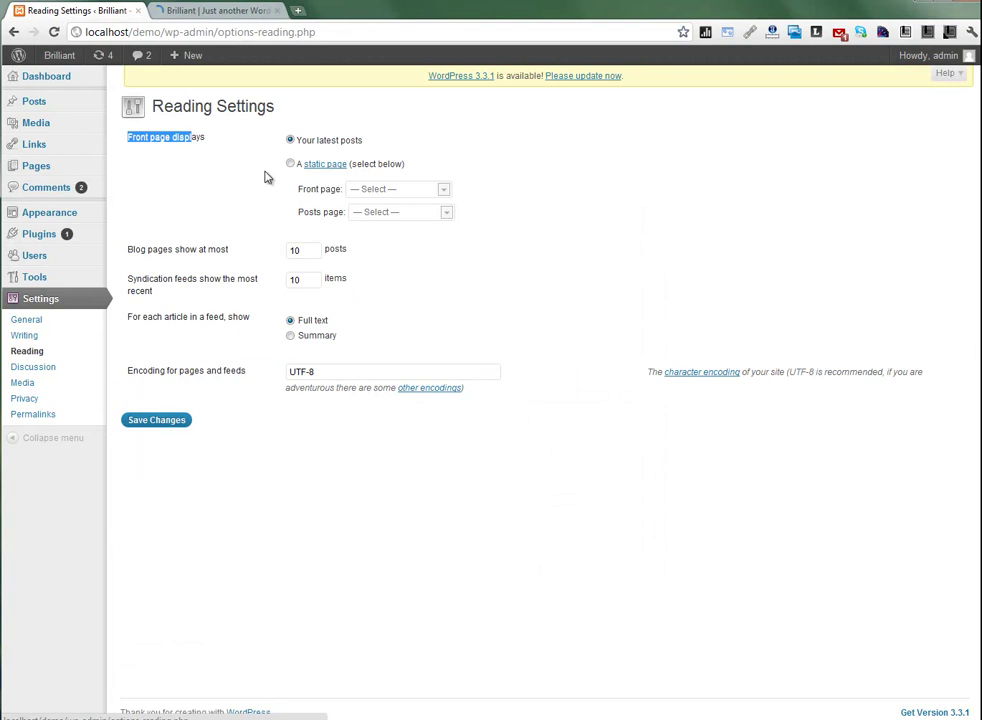
pyautogui.click(290, 164)
pyautogui.click(405, 192)
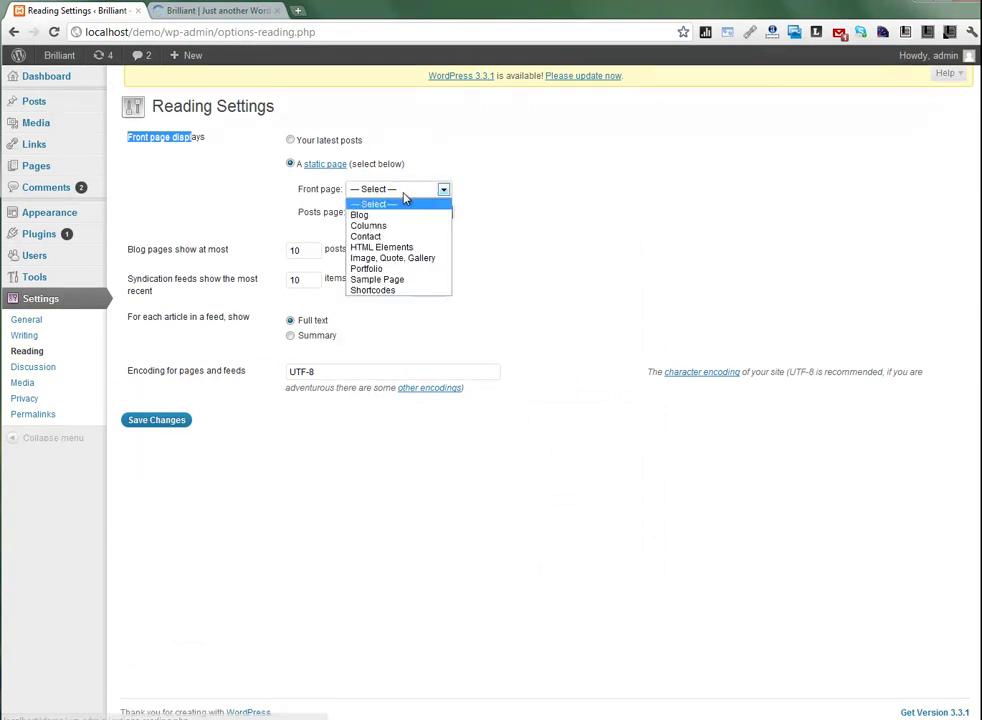
pyautogui.click(393, 270)
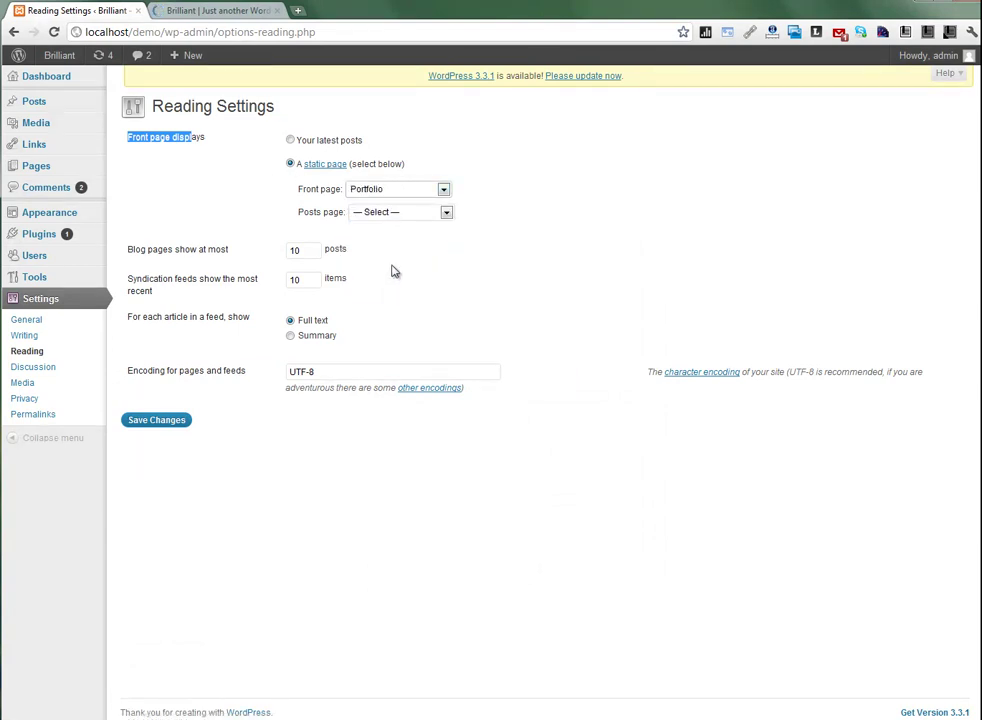
pyautogui.click(186, 424)
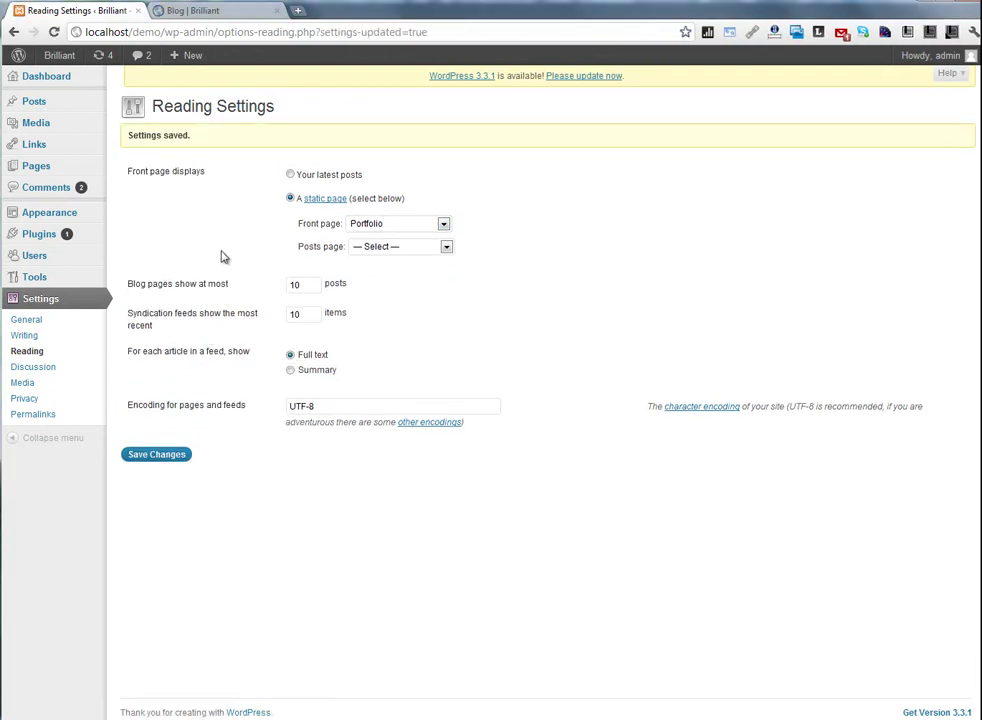
pyautogui.middleClick(61, 60)
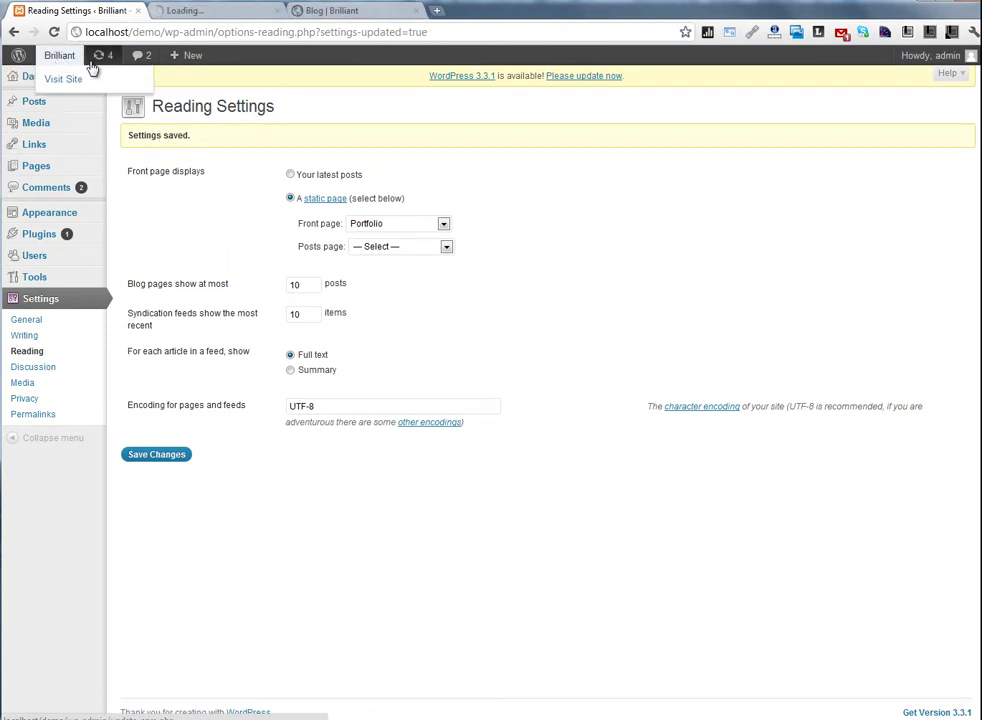
# - Cycle the front-page slider through the web design, Vimeo, photography and YouTube projects
pyautogui.click(208, 14)
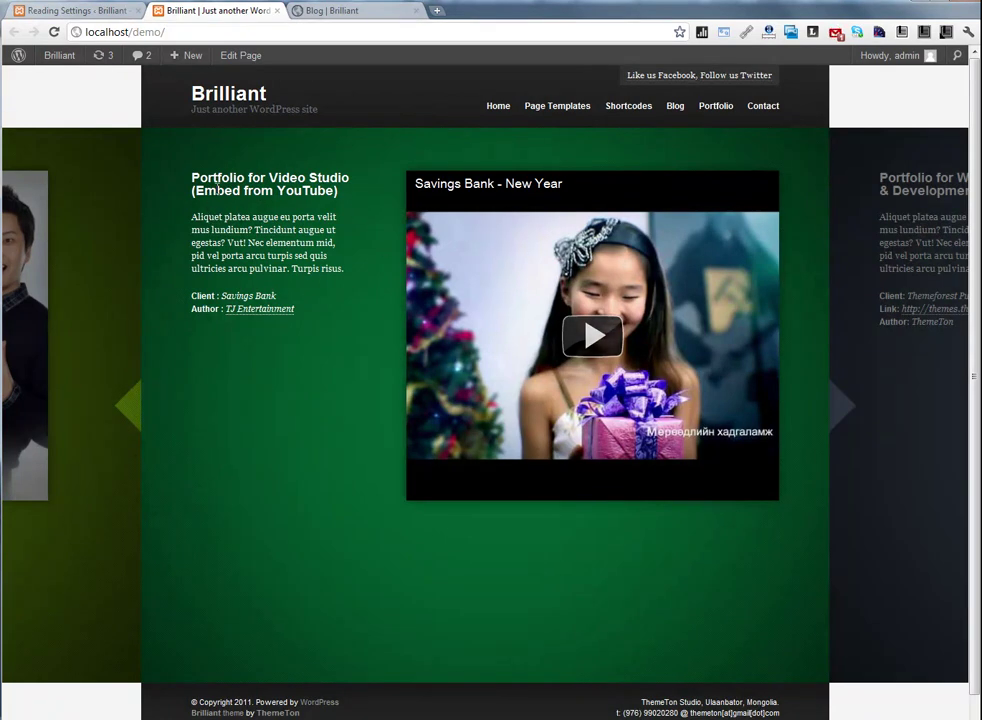
pyautogui.moveTo(205, 229); pyautogui.dragTo(274, 266)
pyautogui.click(846, 401)
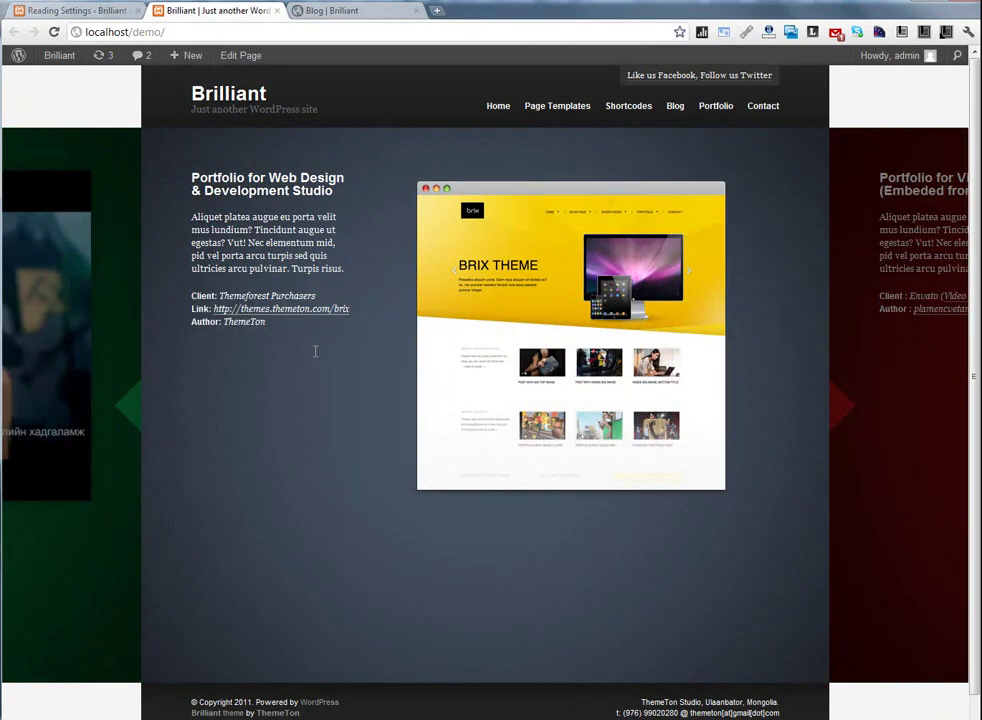
pyautogui.click(944, 369)
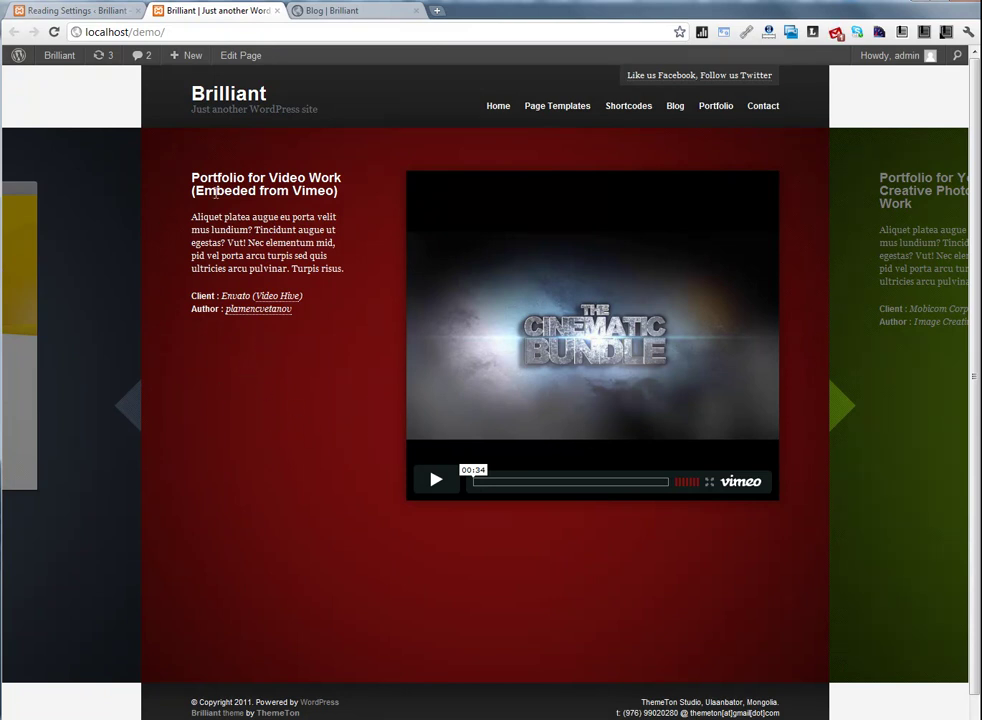
pyautogui.click(866, 471)
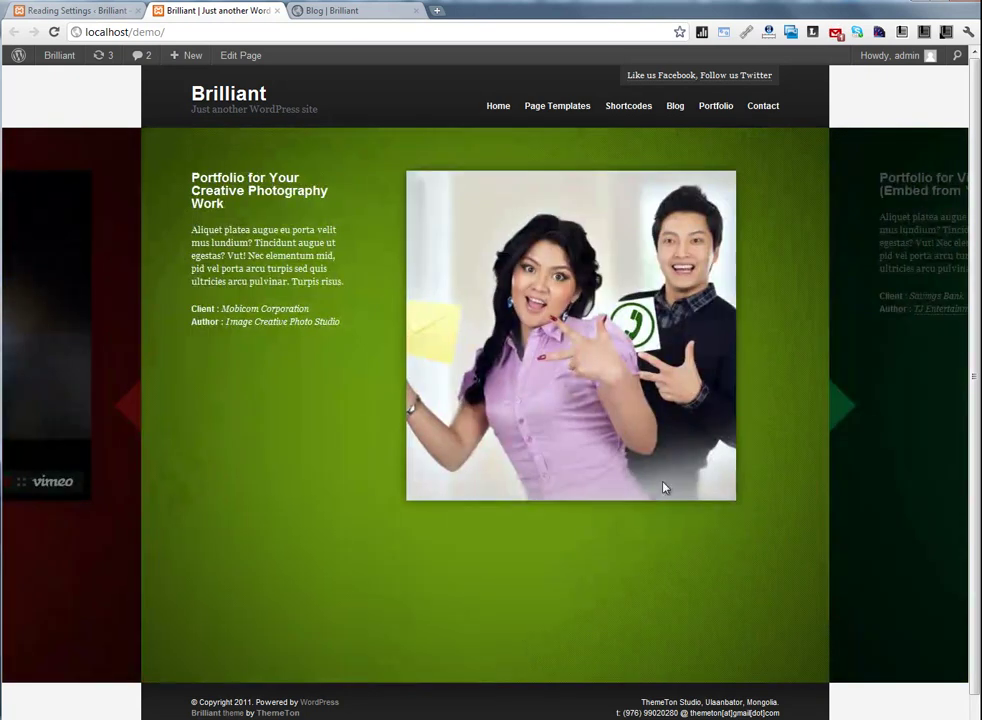
pyautogui.click(843, 467)
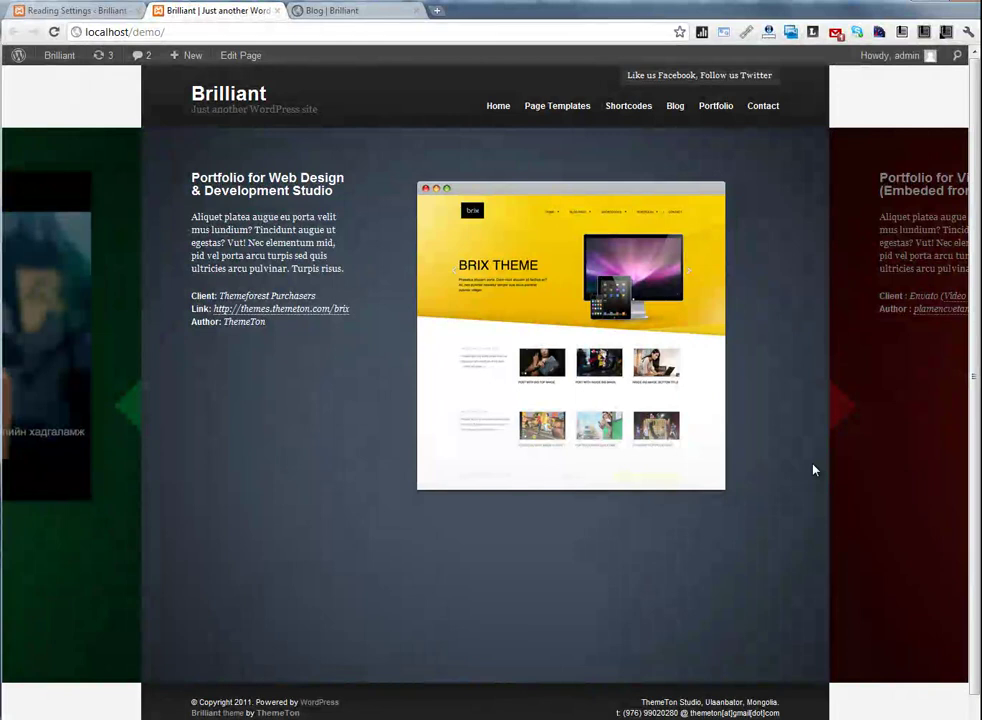
pyautogui.click(879, 462)
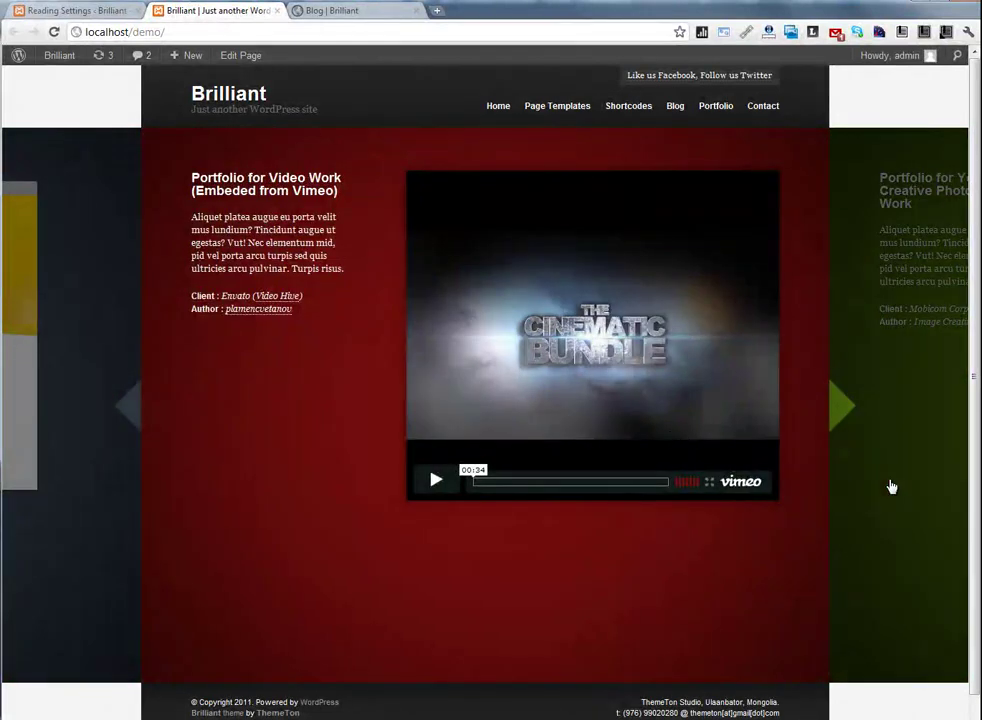
pyautogui.click(890, 485)
pyautogui.click(880, 520)
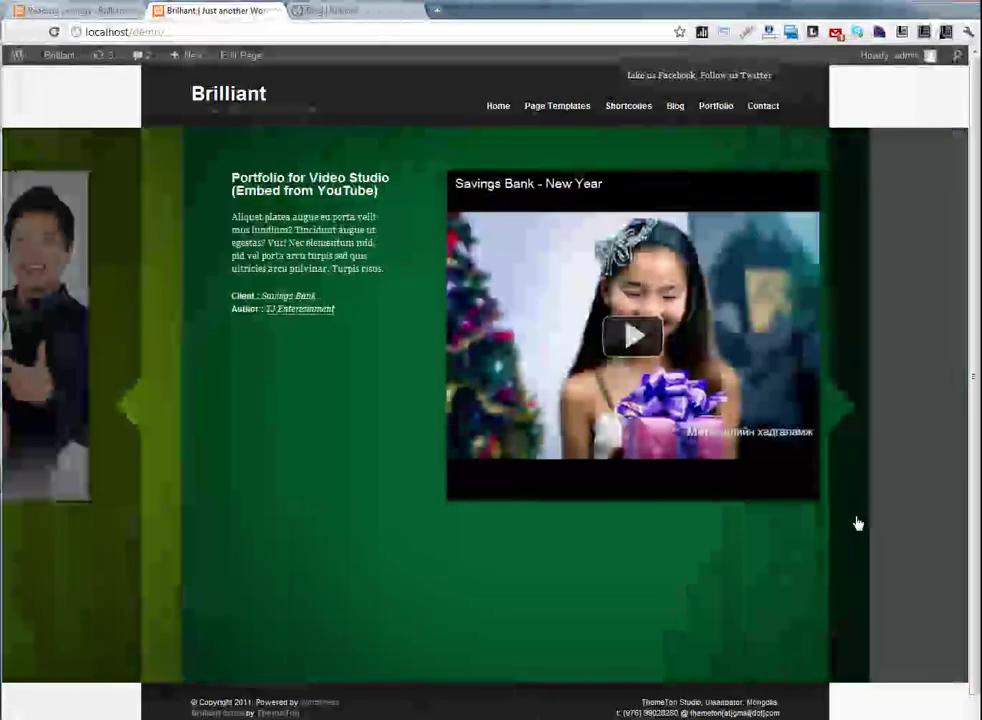
pyautogui.click(870, 517)
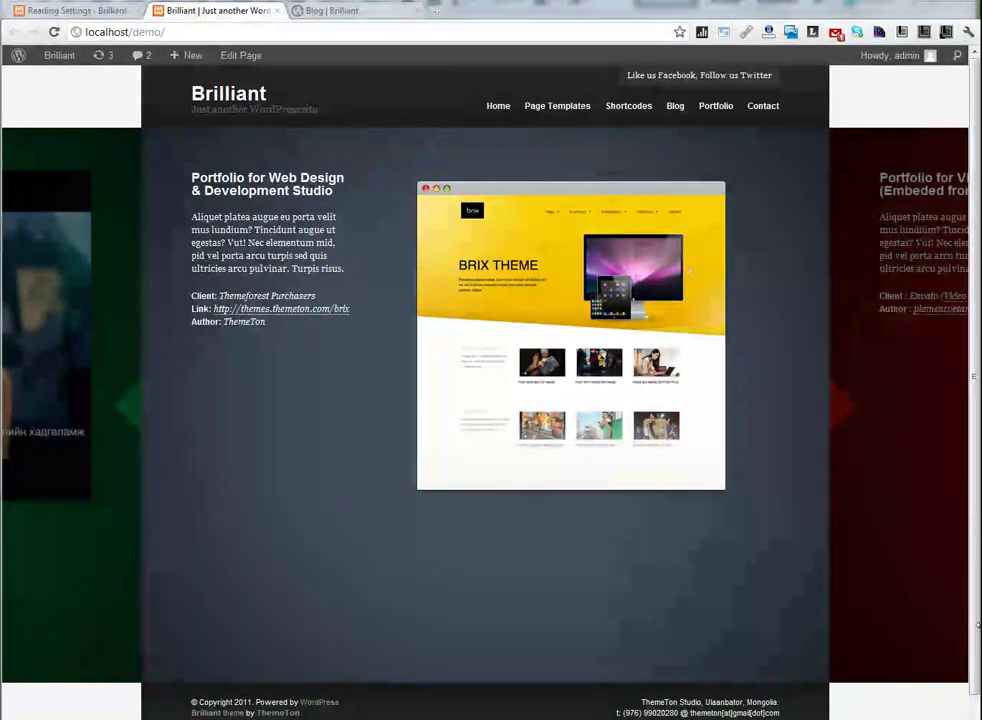
pyautogui.moveTo(977, 629); pyautogui.dragTo(618, 592)
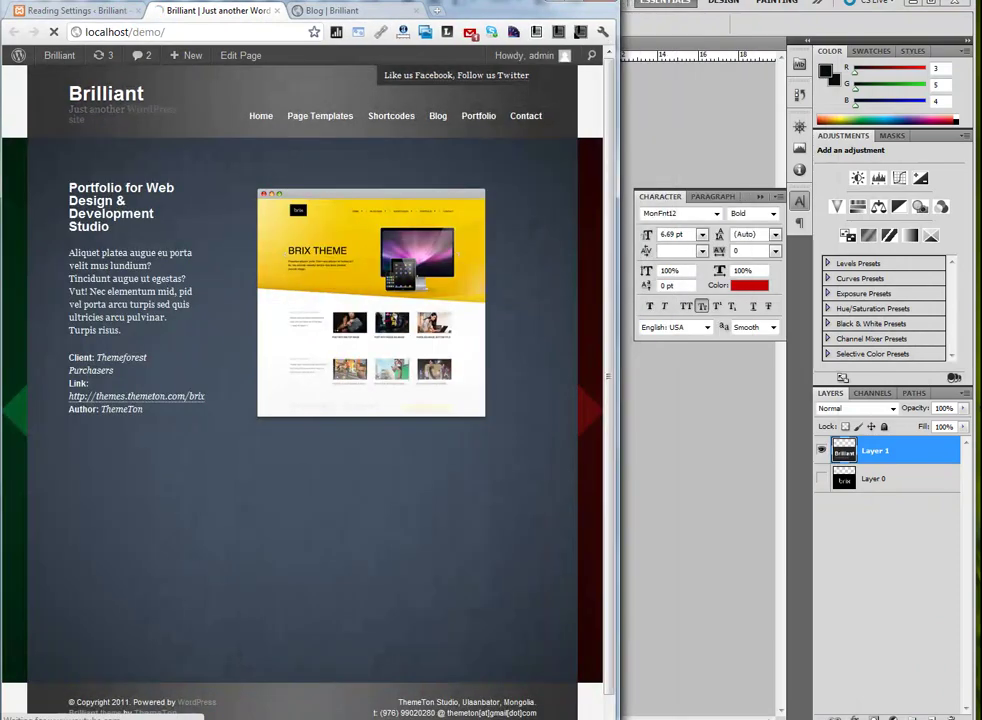
# - Shrink the browser to phone width and open then close the 'Select page' dropdown
pyautogui.click(912, 8)
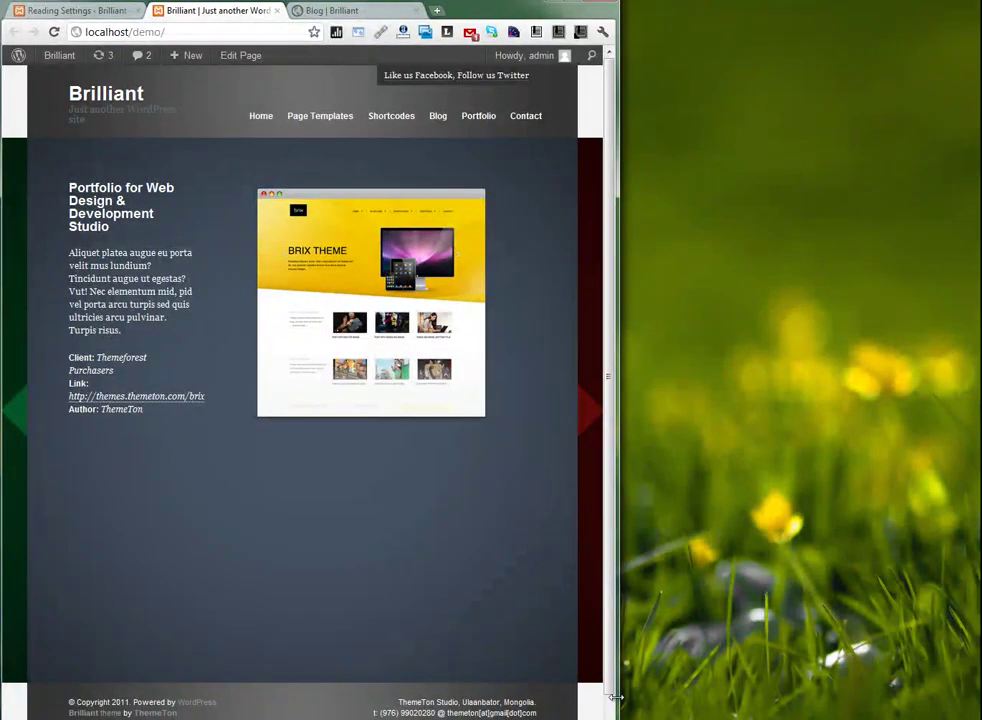
pyautogui.moveTo(614, 698); pyautogui.dragTo(448, 676)
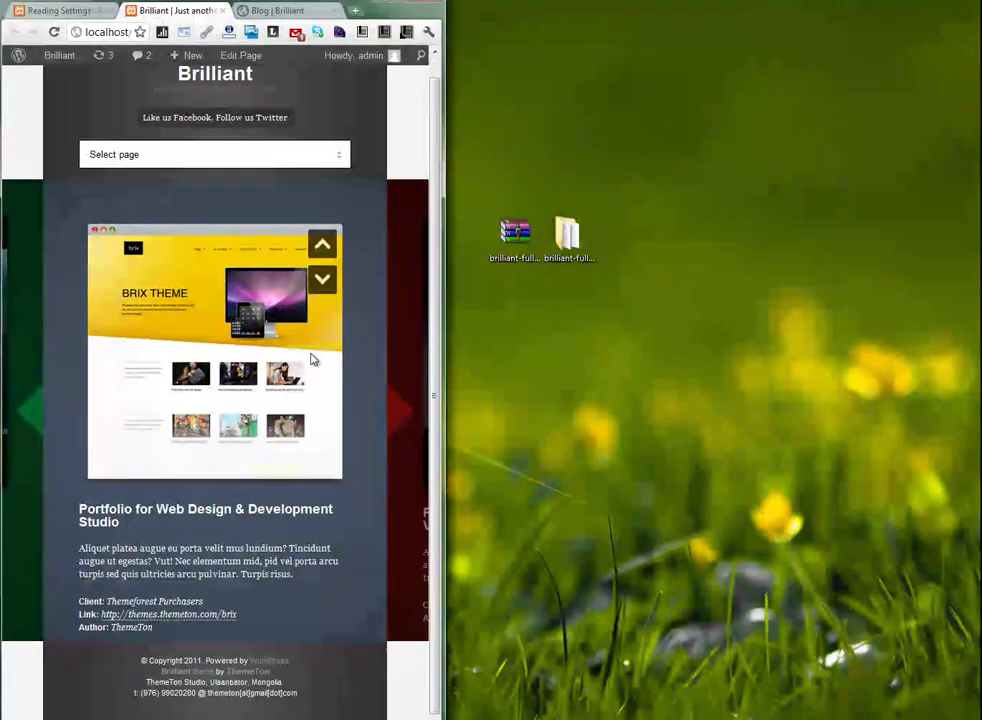
pyautogui.scroll(1, 424, 176)
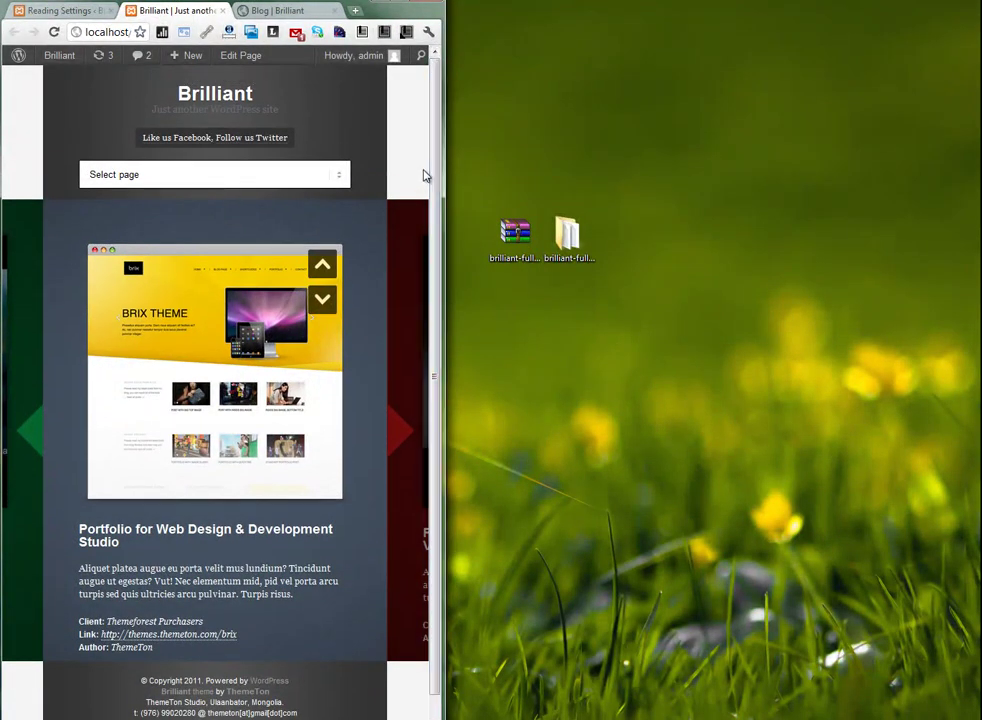
pyautogui.click(342, 177)
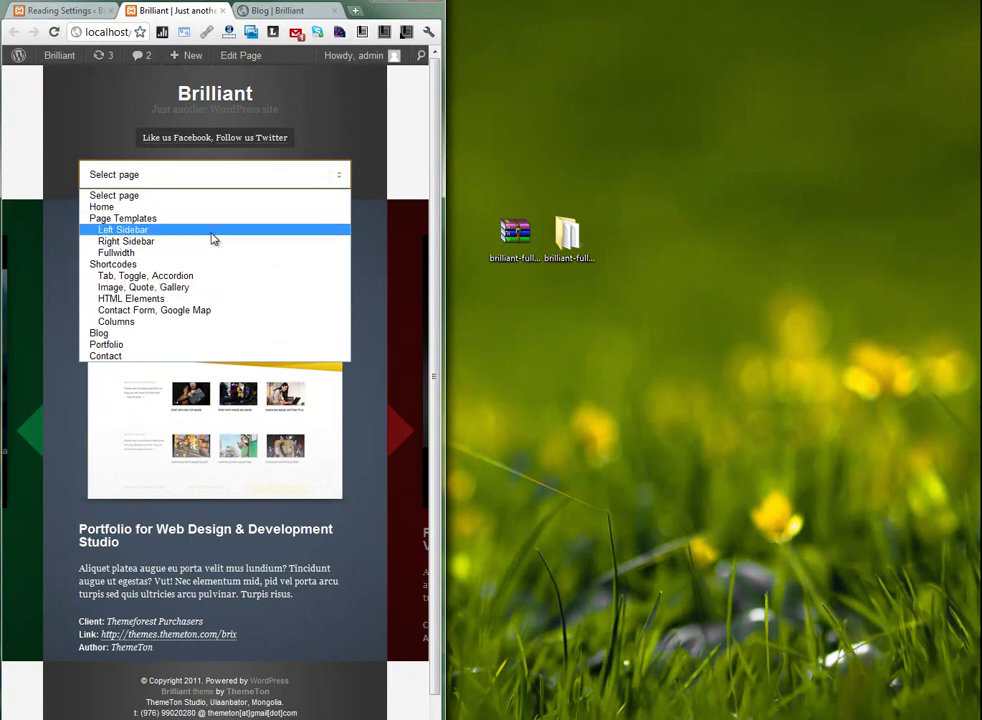
pyautogui.click(112, 264)
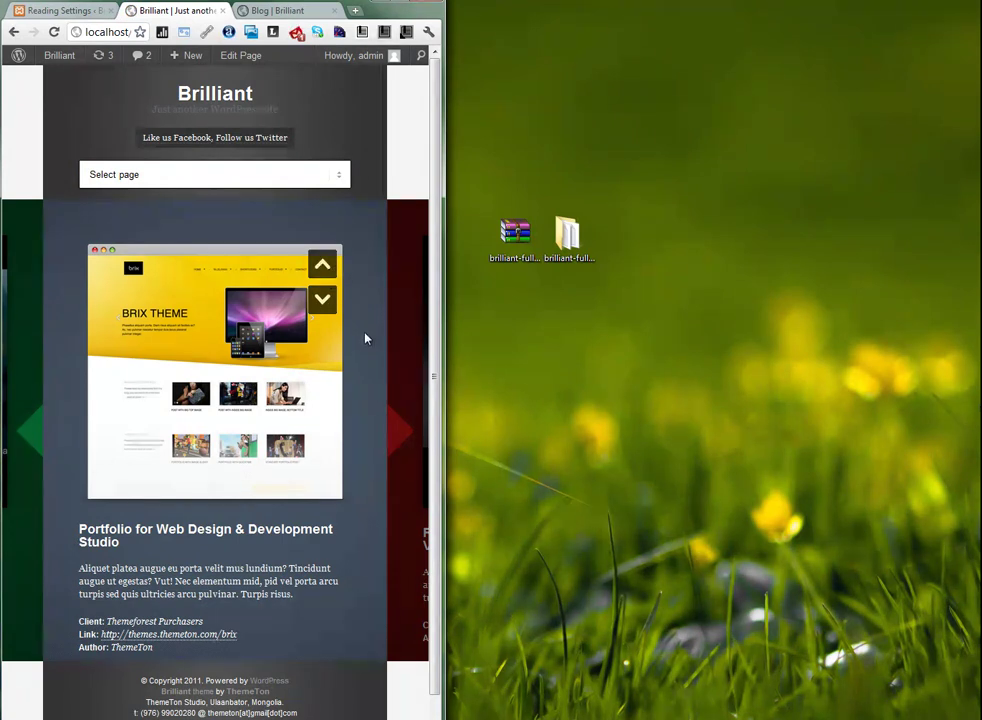
pyautogui.scroll(-1, 369, 402)
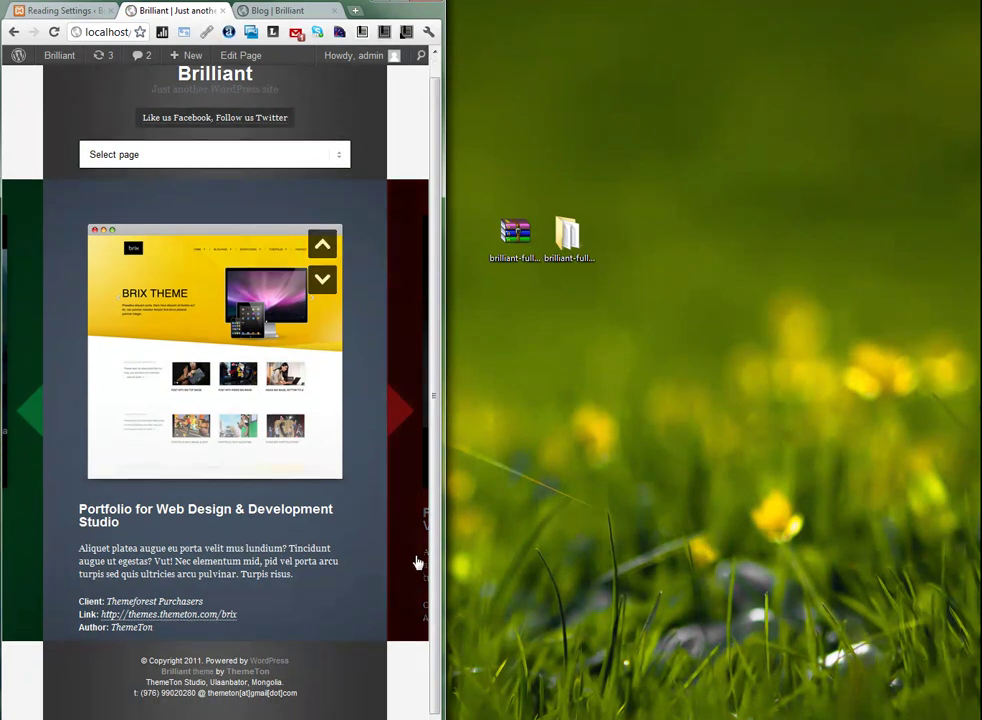
# - Narrow the browser and scroll through the Blog page's mobile layout
pyautogui.moveTo(444, 541); pyautogui.dragTo(950, 570)
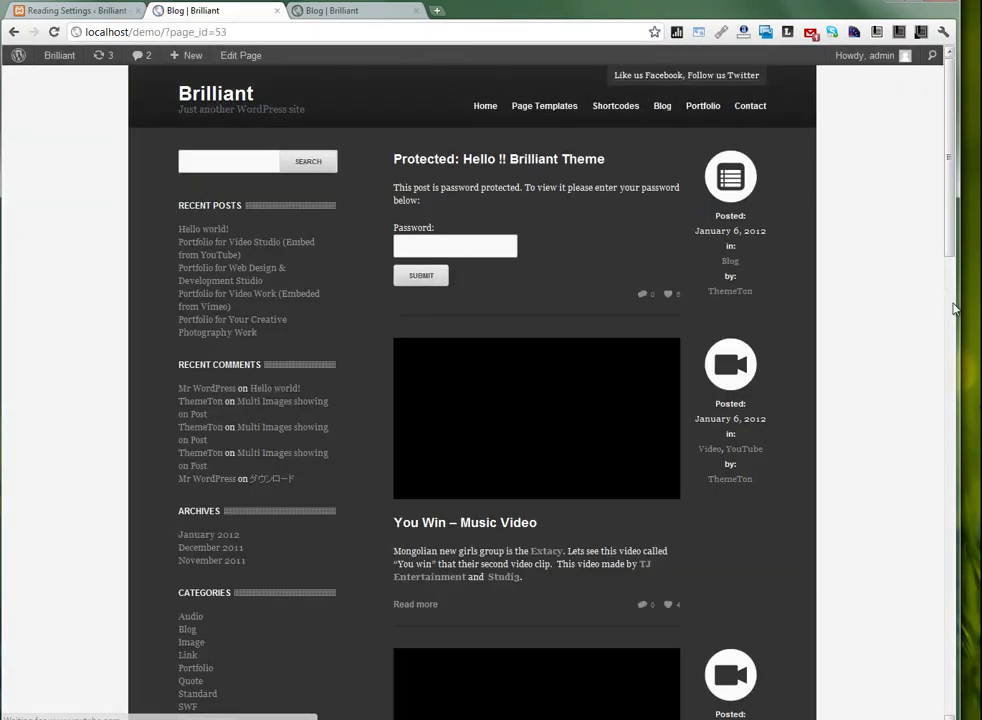
pyautogui.moveTo(953, 309); pyautogui.dragTo(455, 305)
pyautogui.scroll(-3, 340, 301)
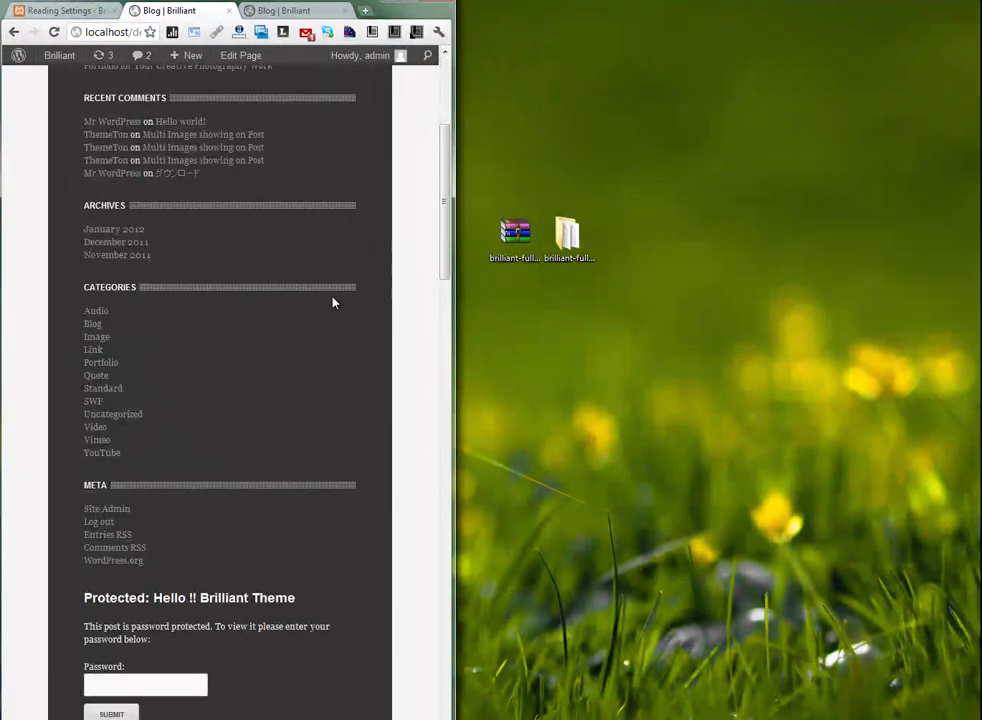
pyautogui.scroll(-15, 337, 301)
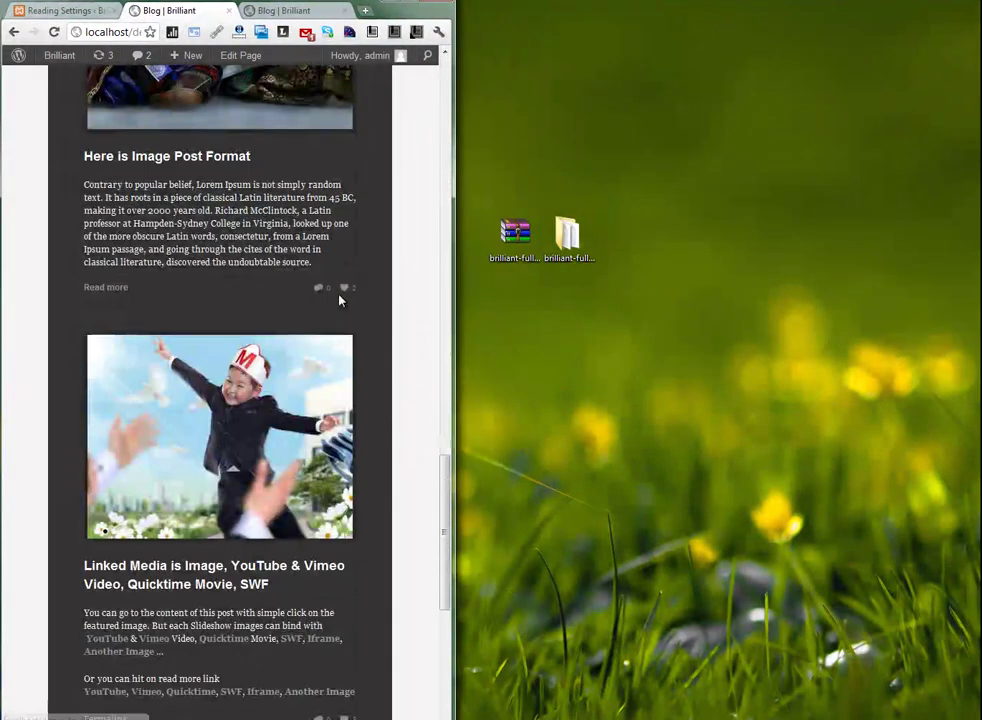
pyautogui.scroll(-2, 340, 300)
# - Open the Linked Media post, scroll through it, then widen it to full width
pyautogui.click(226, 357)
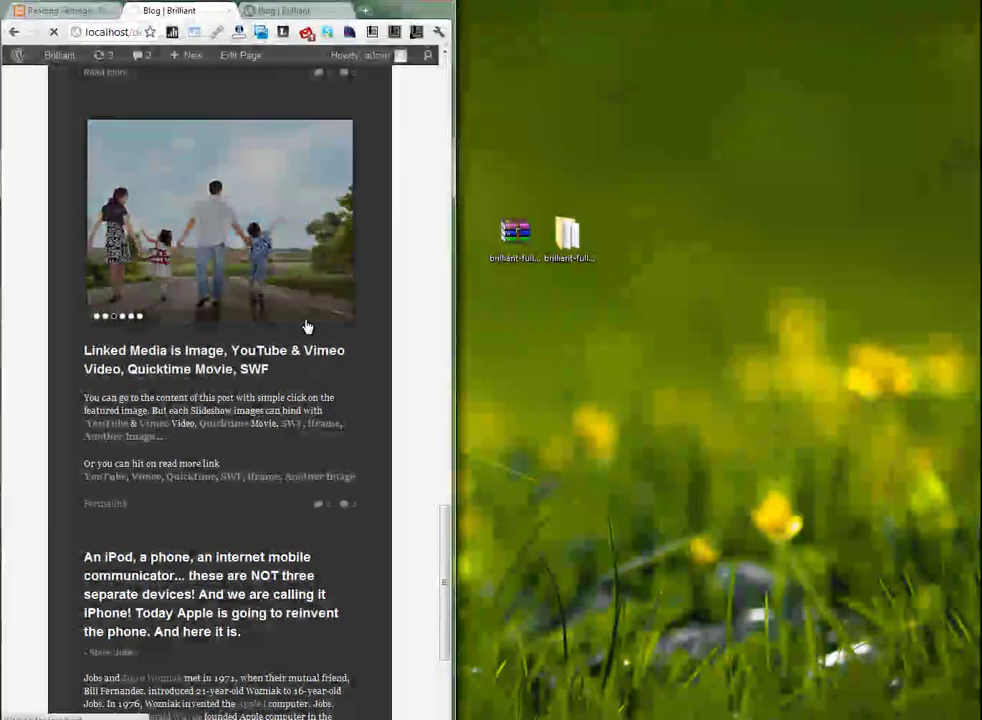
pyautogui.scroll(-5, 307, 333)
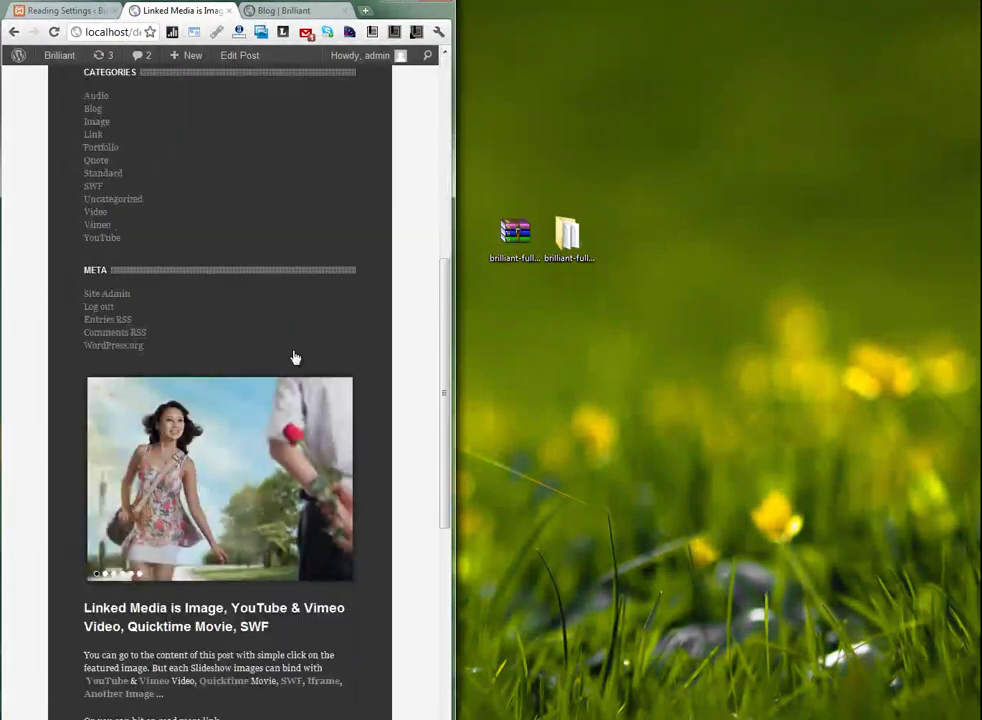
pyautogui.scroll(-4, 295, 357)
pyautogui.scroll(5, 348, 357)
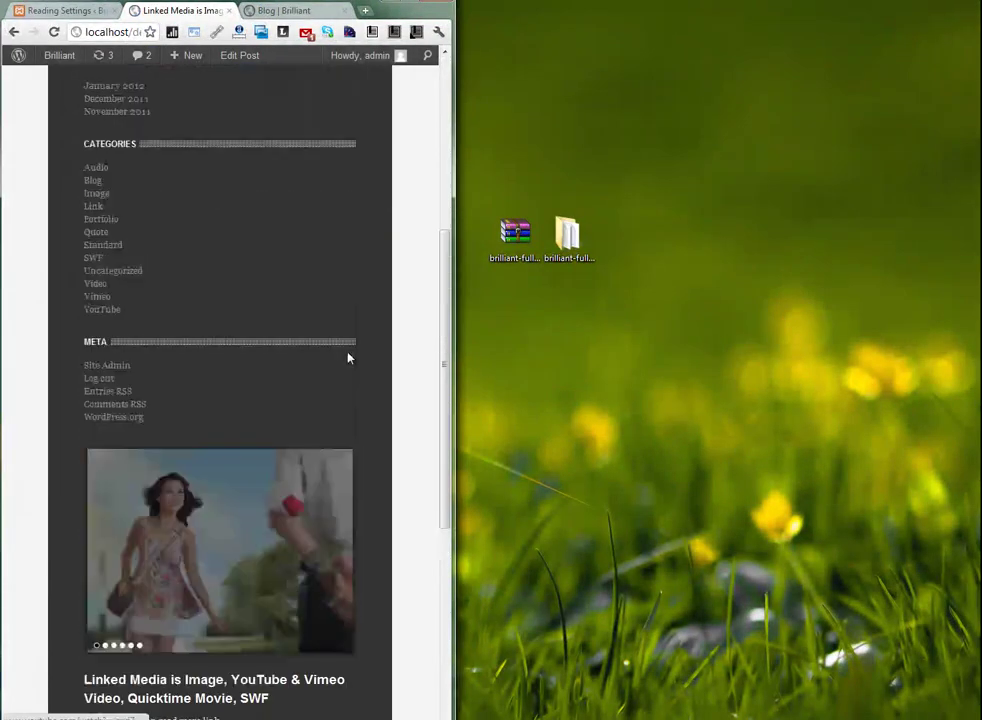
pyautogui.scroll(10, 348, 357)
pyautogui.moveTo(452, 412); pyautogui.dragTo(980, 432)
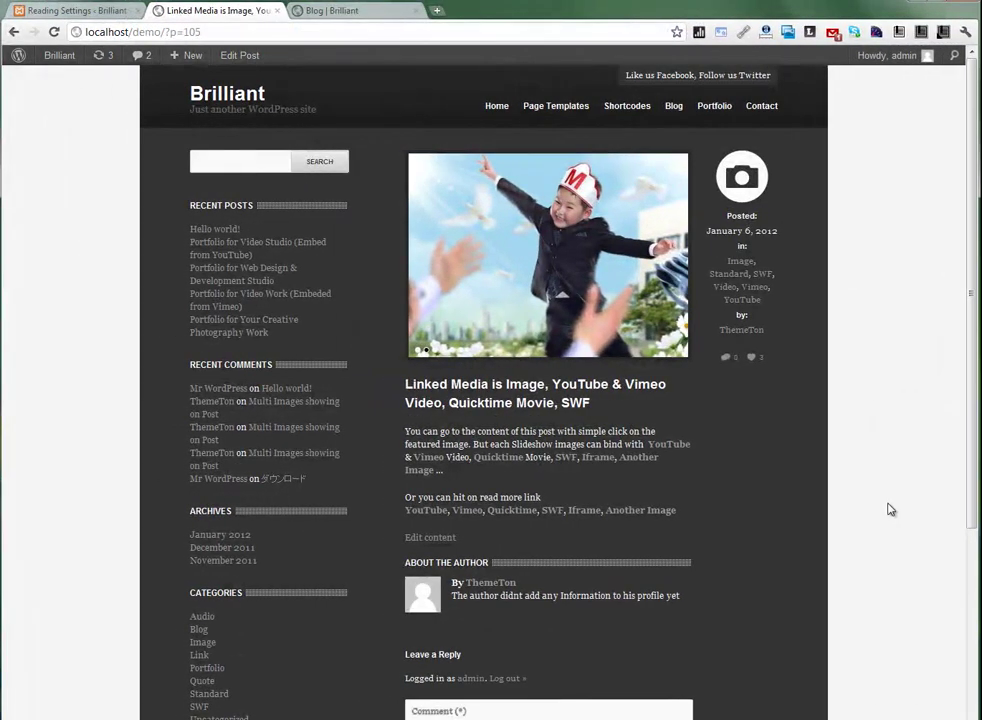